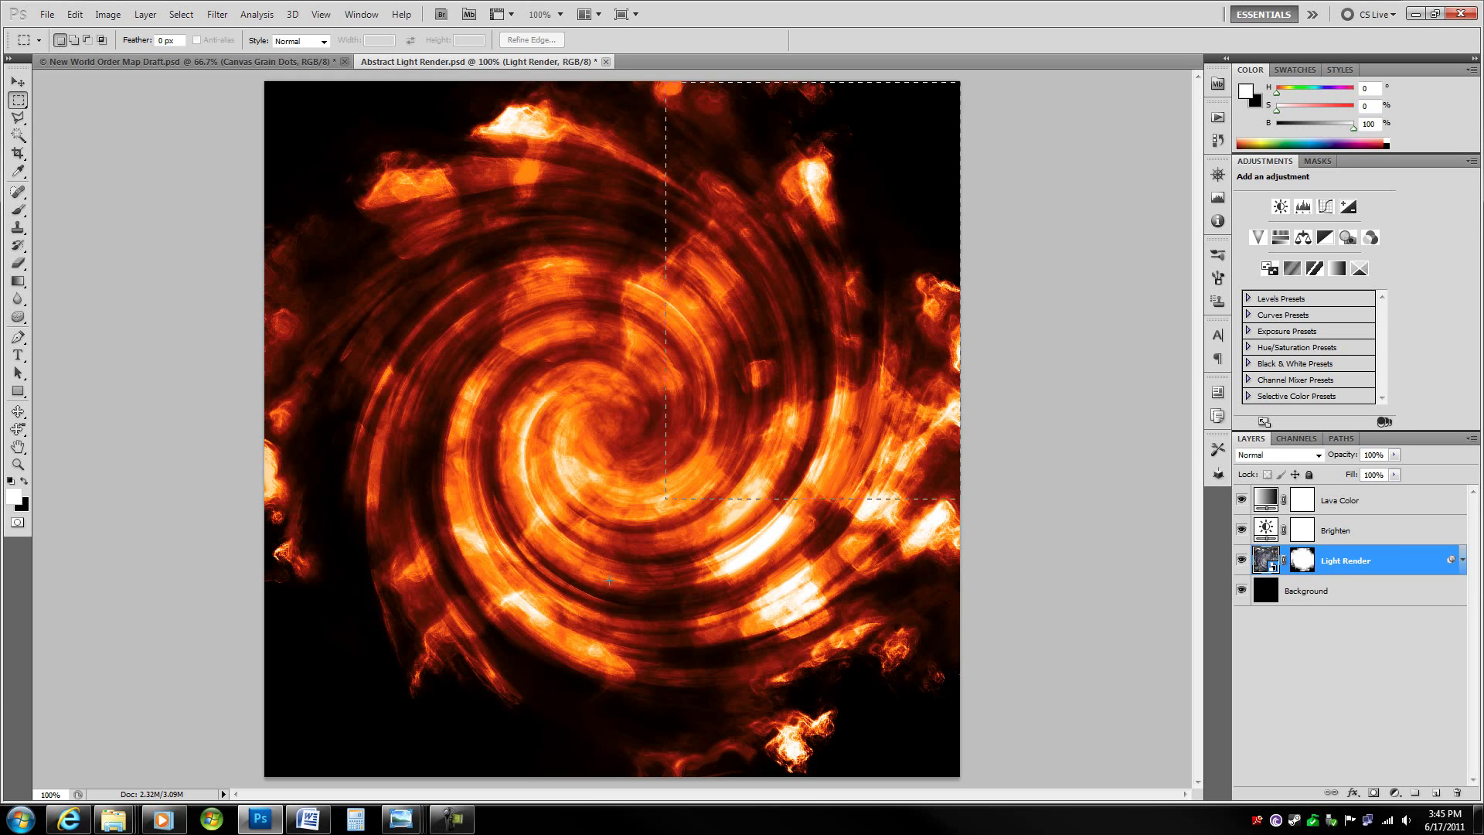
Inspect the reference render's Brighten adjustment and the Light Render layer and its mask.
key(ctrl+a)
click(1360, 533)
click(1349, 561)
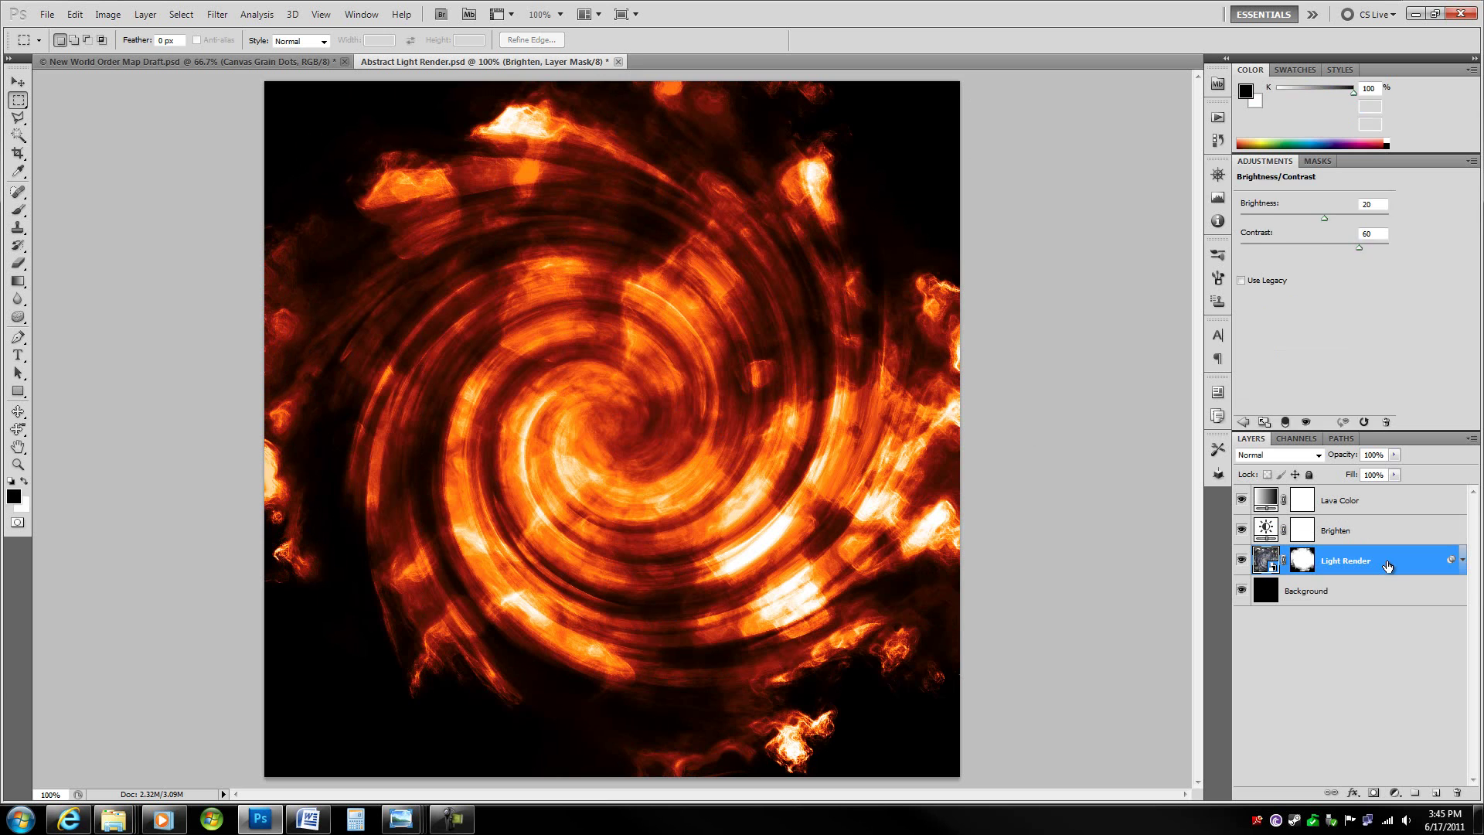
click(1303, 570)
click(1267, 565)
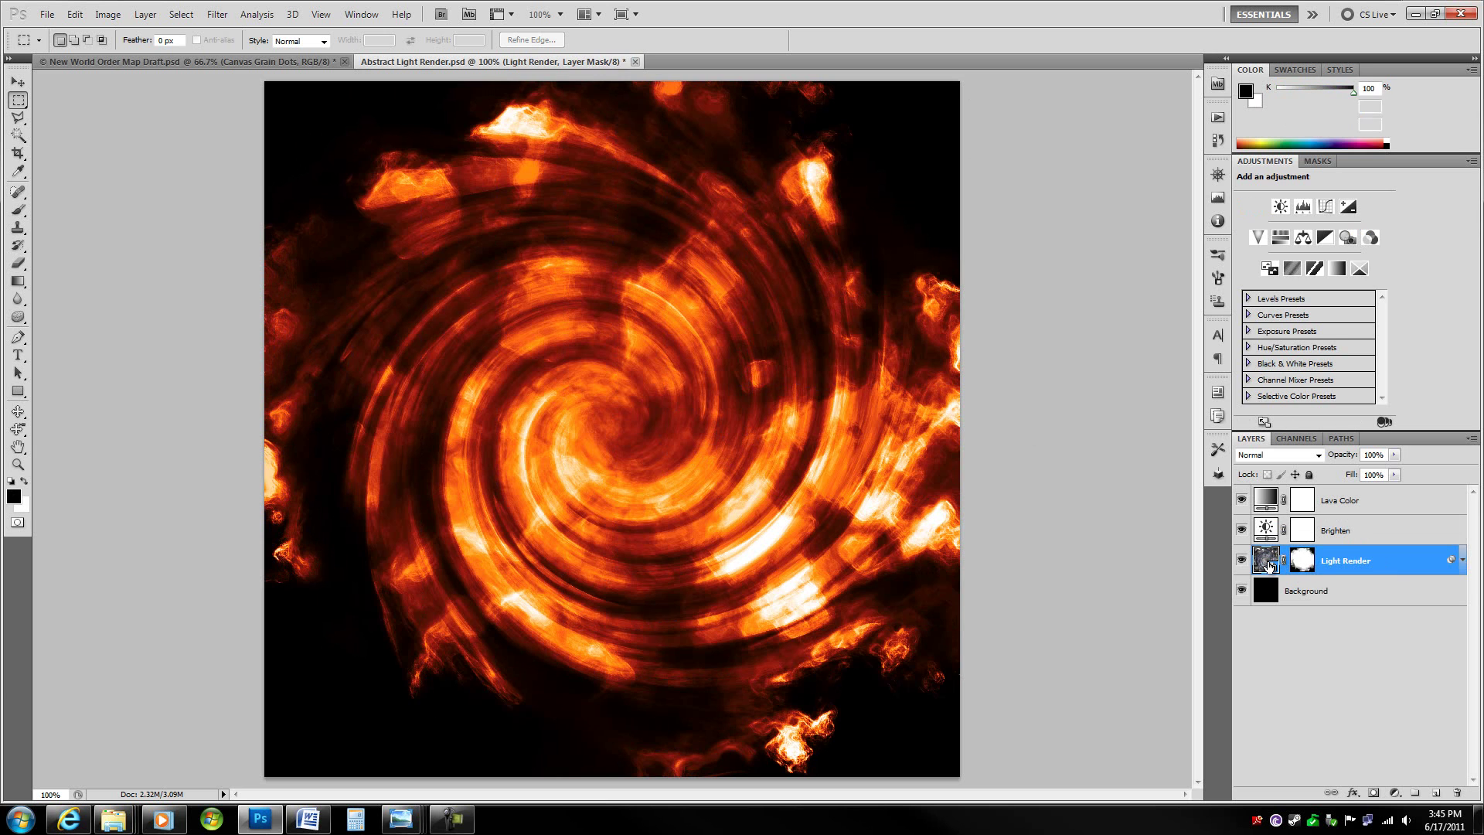
click(1391, 530)
click(1383, 561)
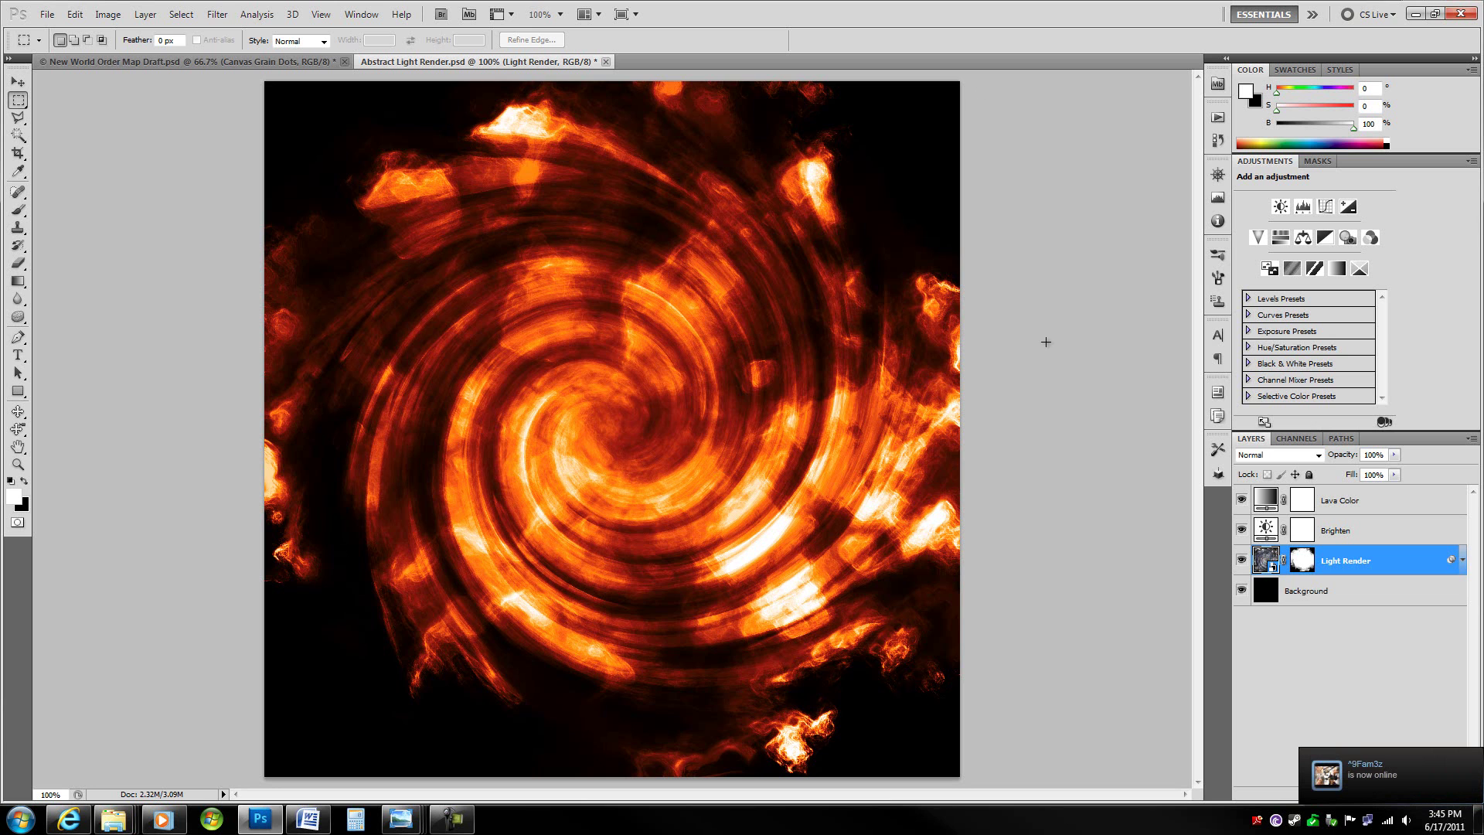
Review the Light Render smart filters, Lava Color layer and Brighten mask, then clear the selection.
click(1461, 559)
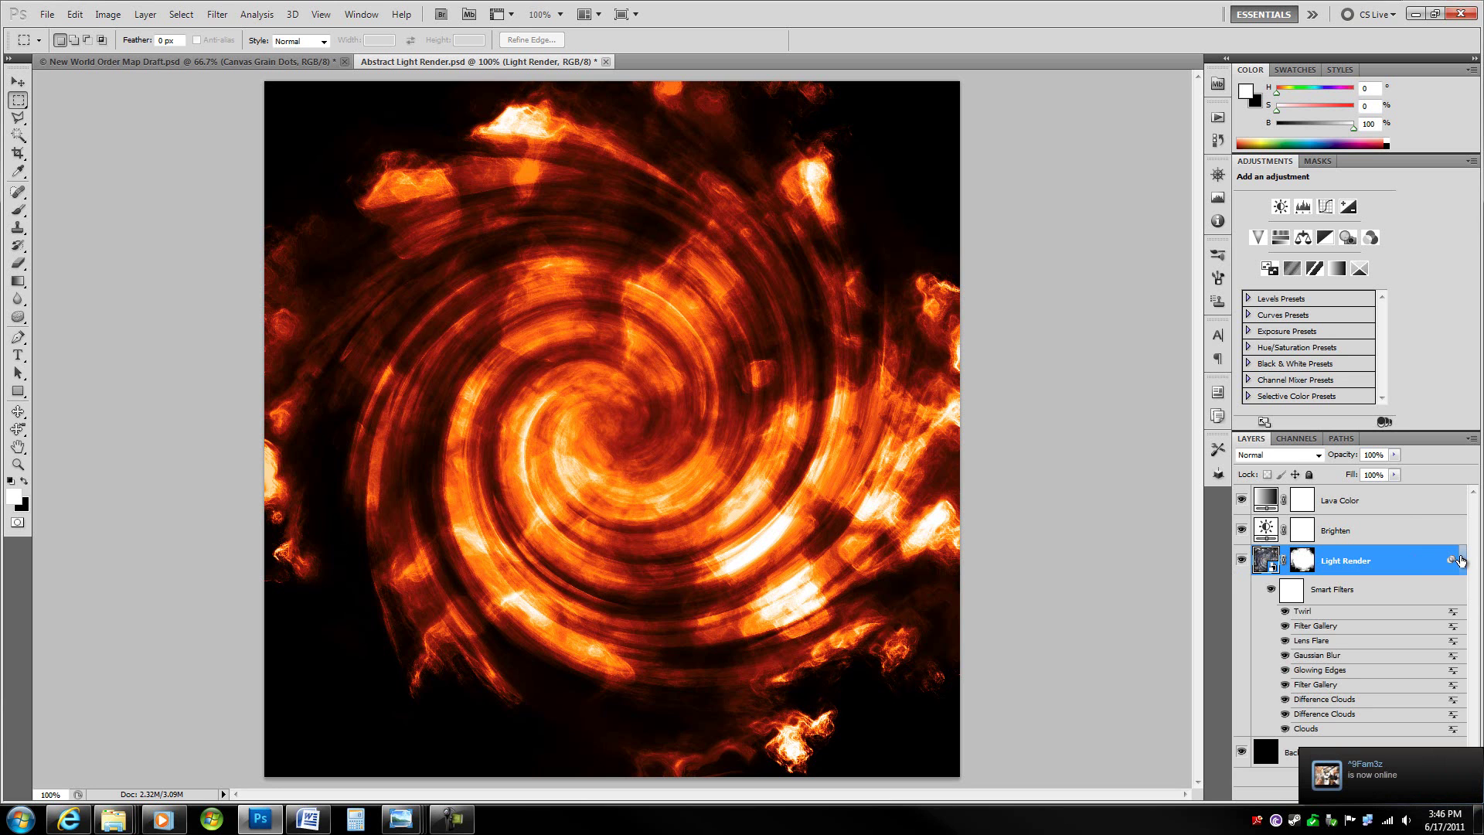
click(1461, 559)
click(1399, 506)
click(1303, 546)
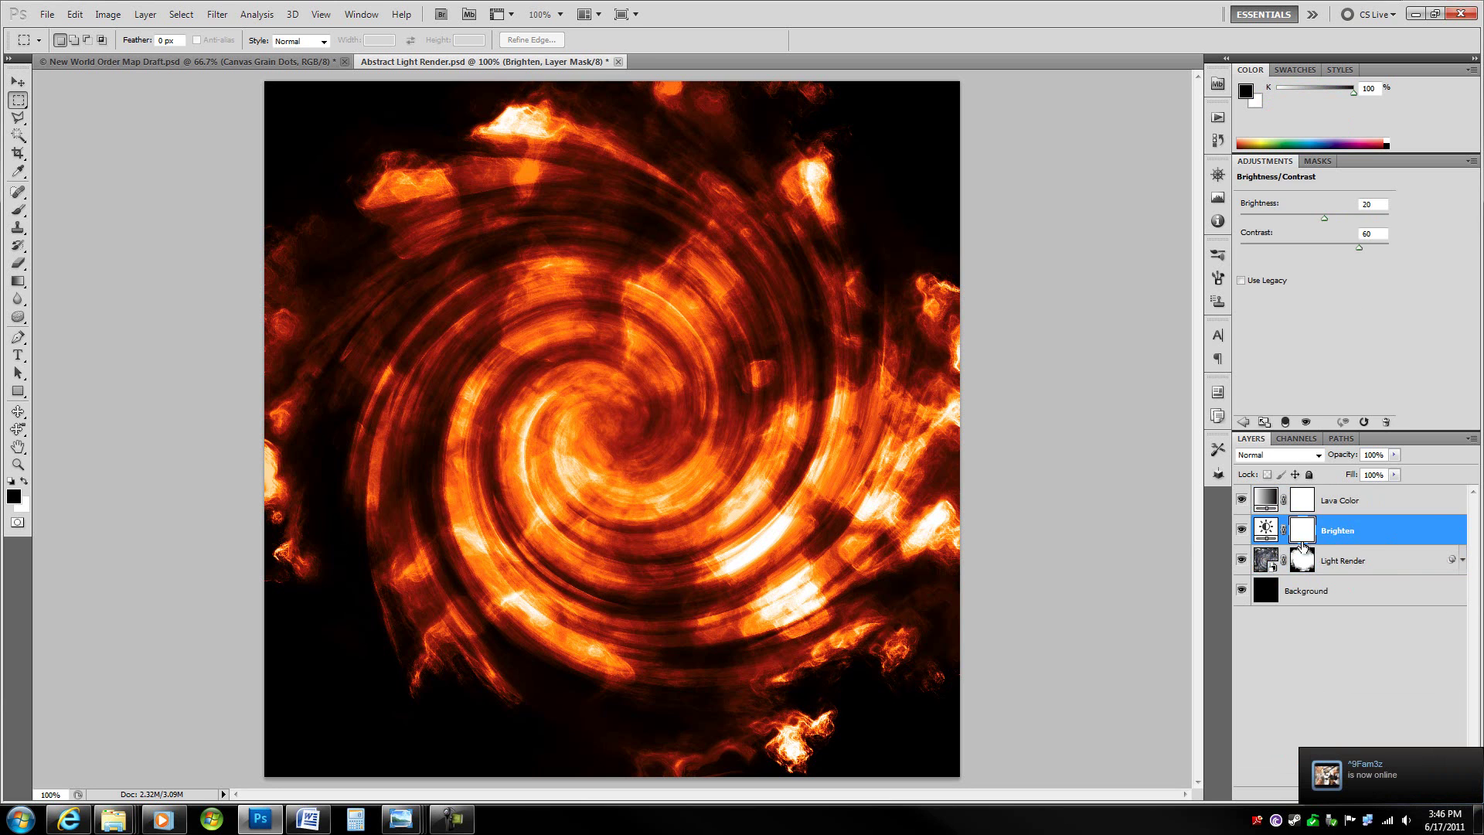
click(1266, 560)
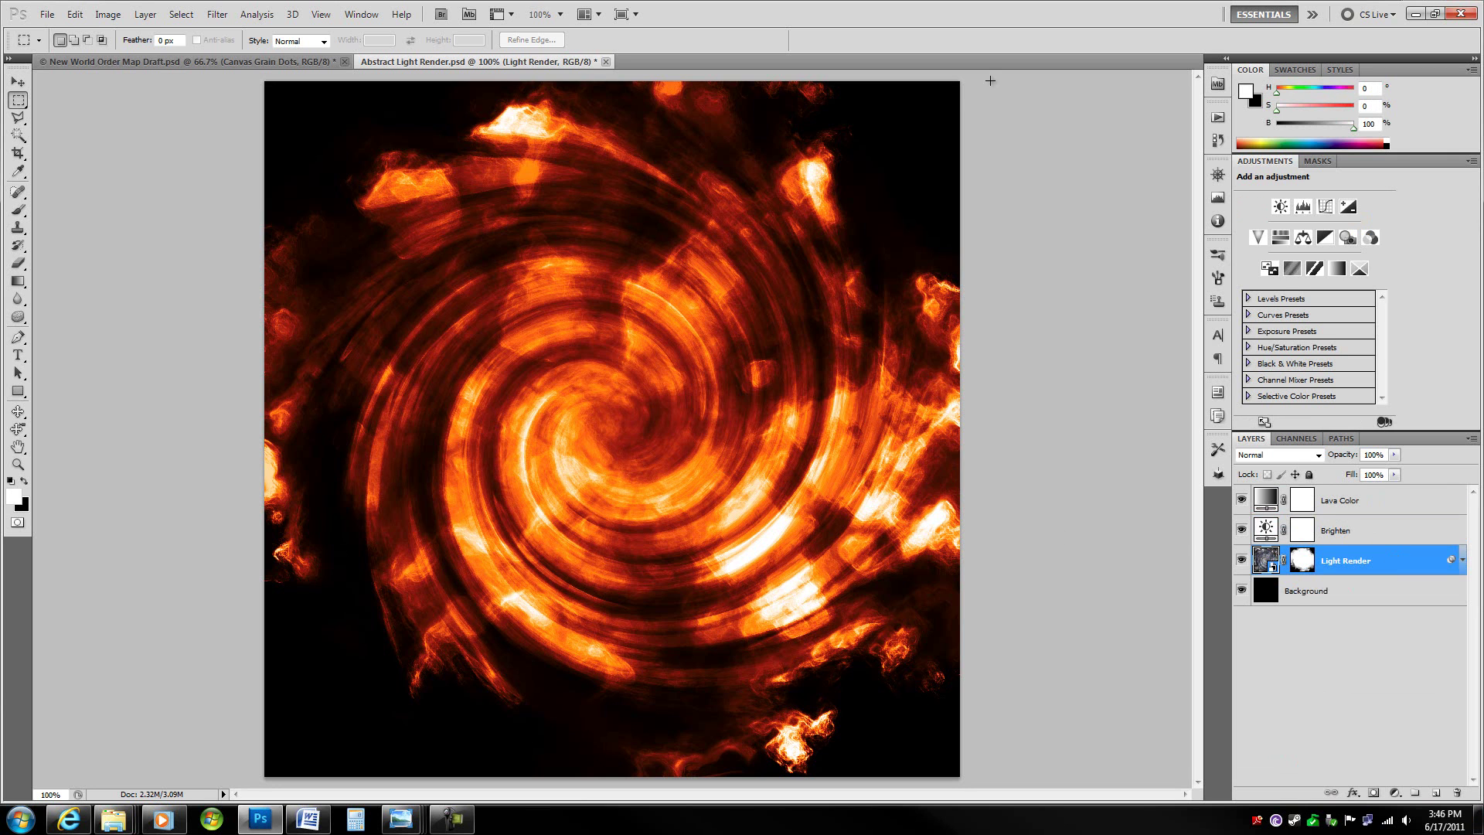
drag(990, 81, 208, 786)
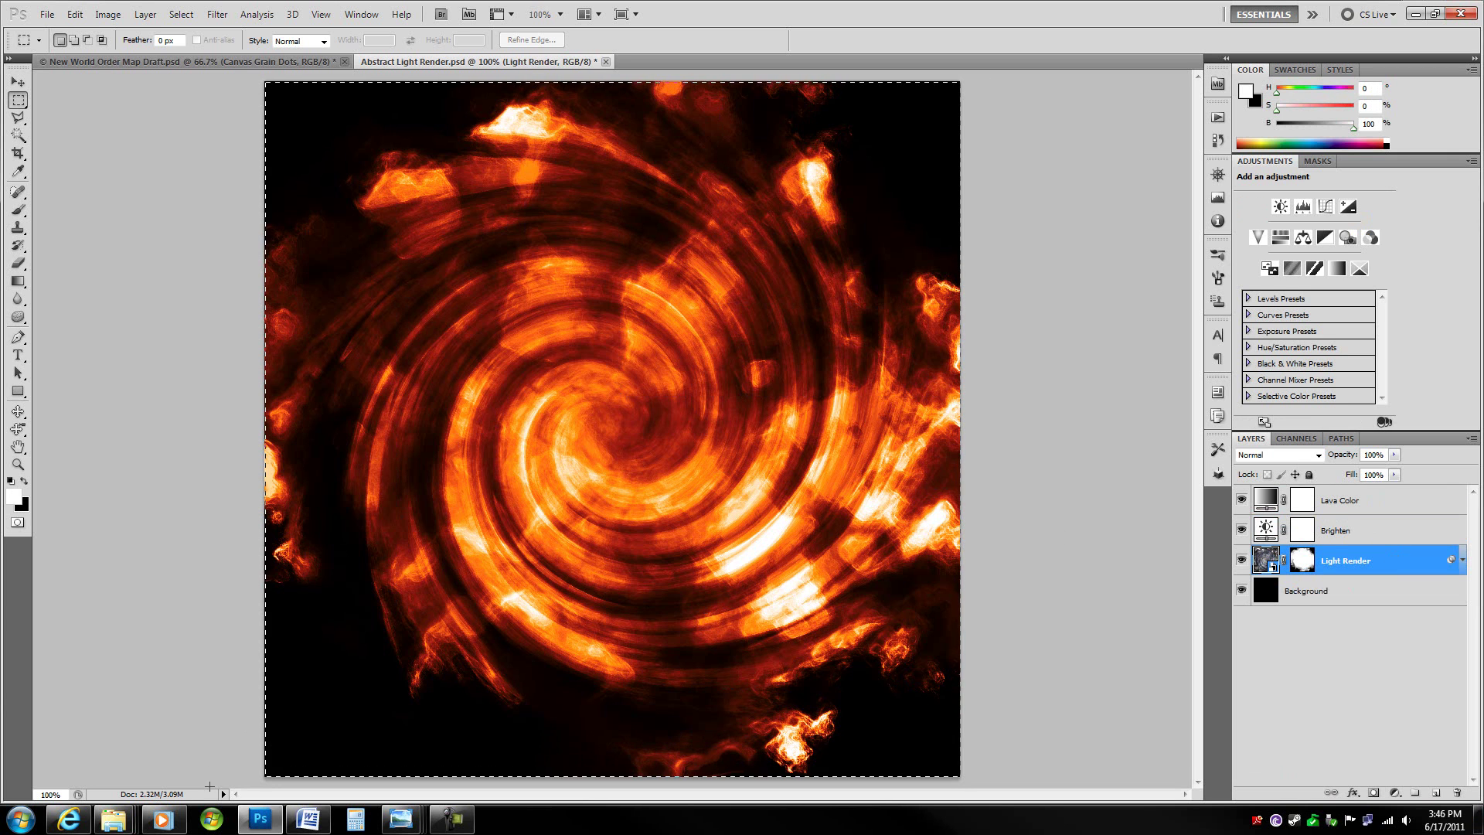
click(199, 729)
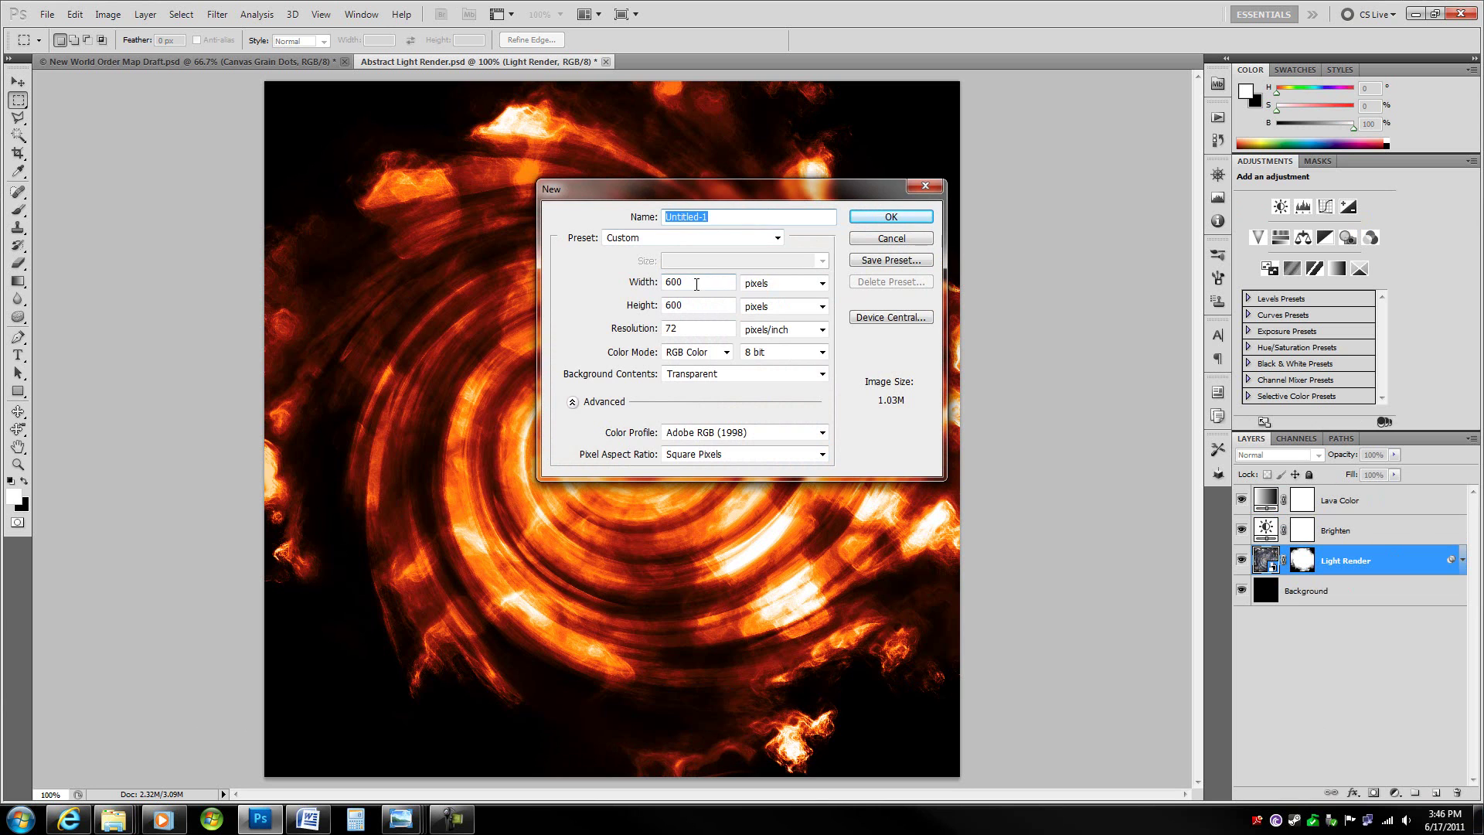
Create a 600×600 transparent document named 'fire render' and resize it to 900 pixels.
click(696, 284)
click(686, 305)
click(692, 218)
double_click(692, 218)
text(fire )
text(world)
key(Return)
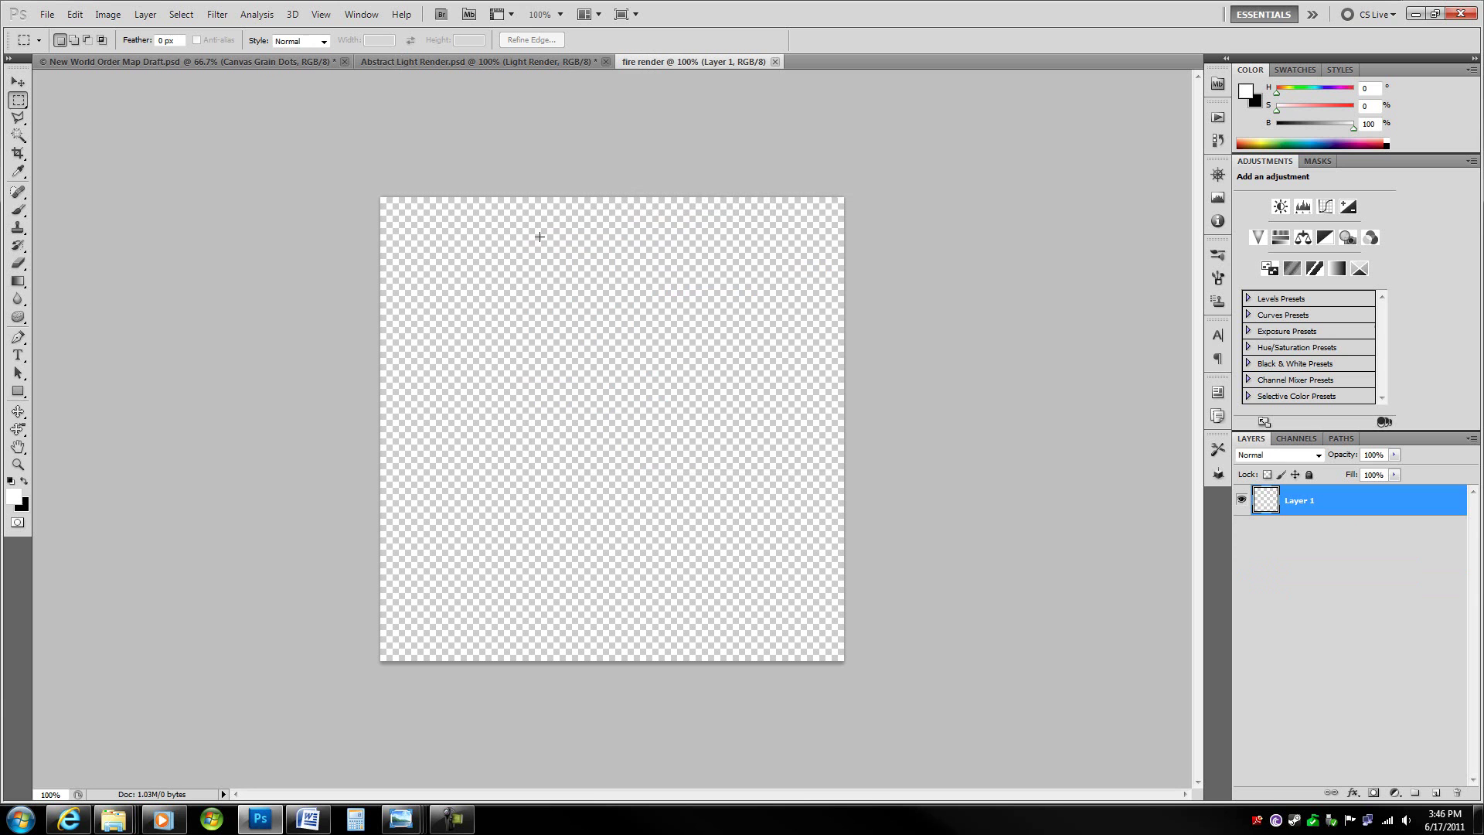
key(ctrl+alt+i)
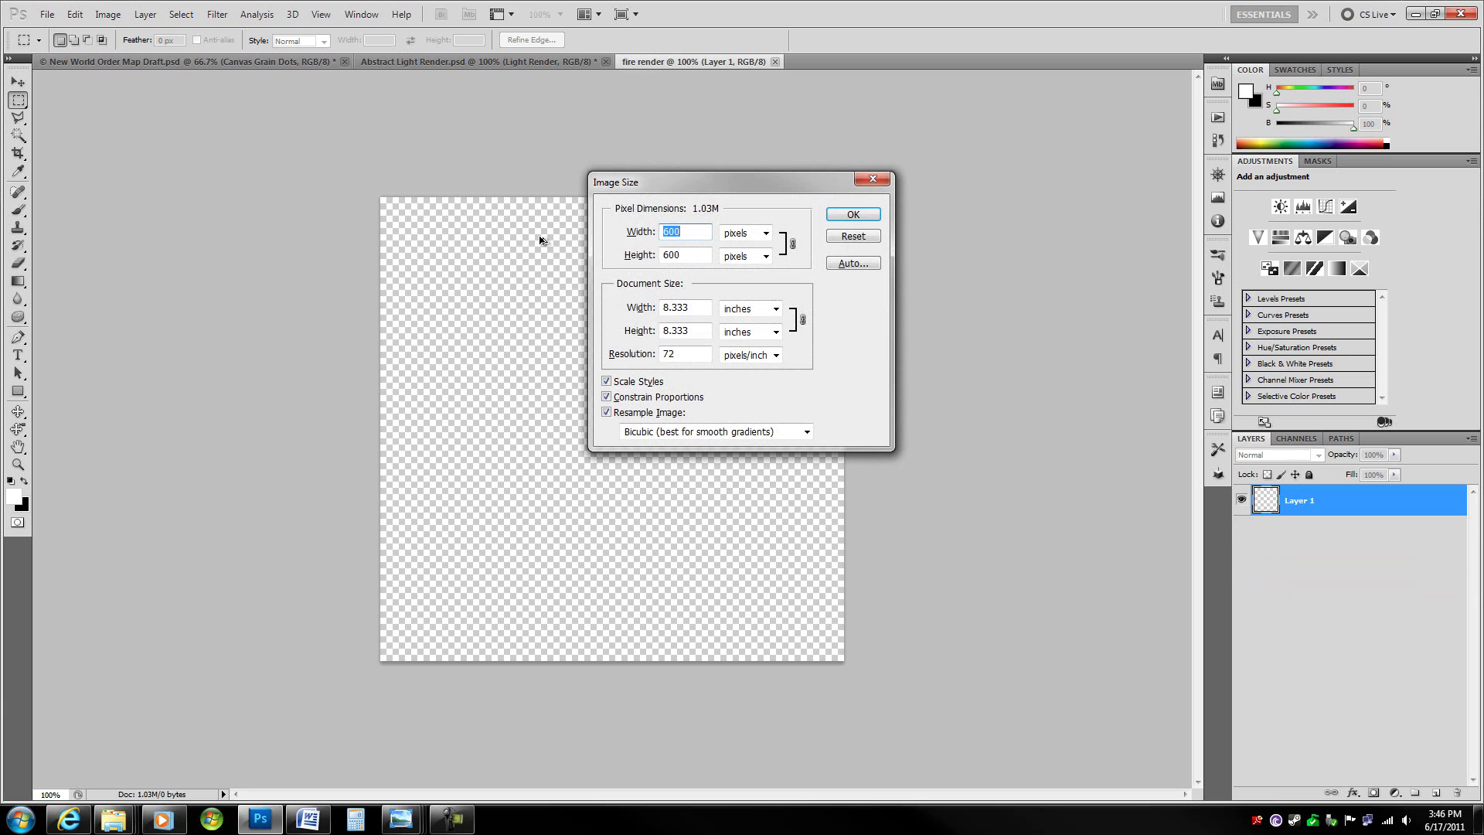
text(900)
key(Return)
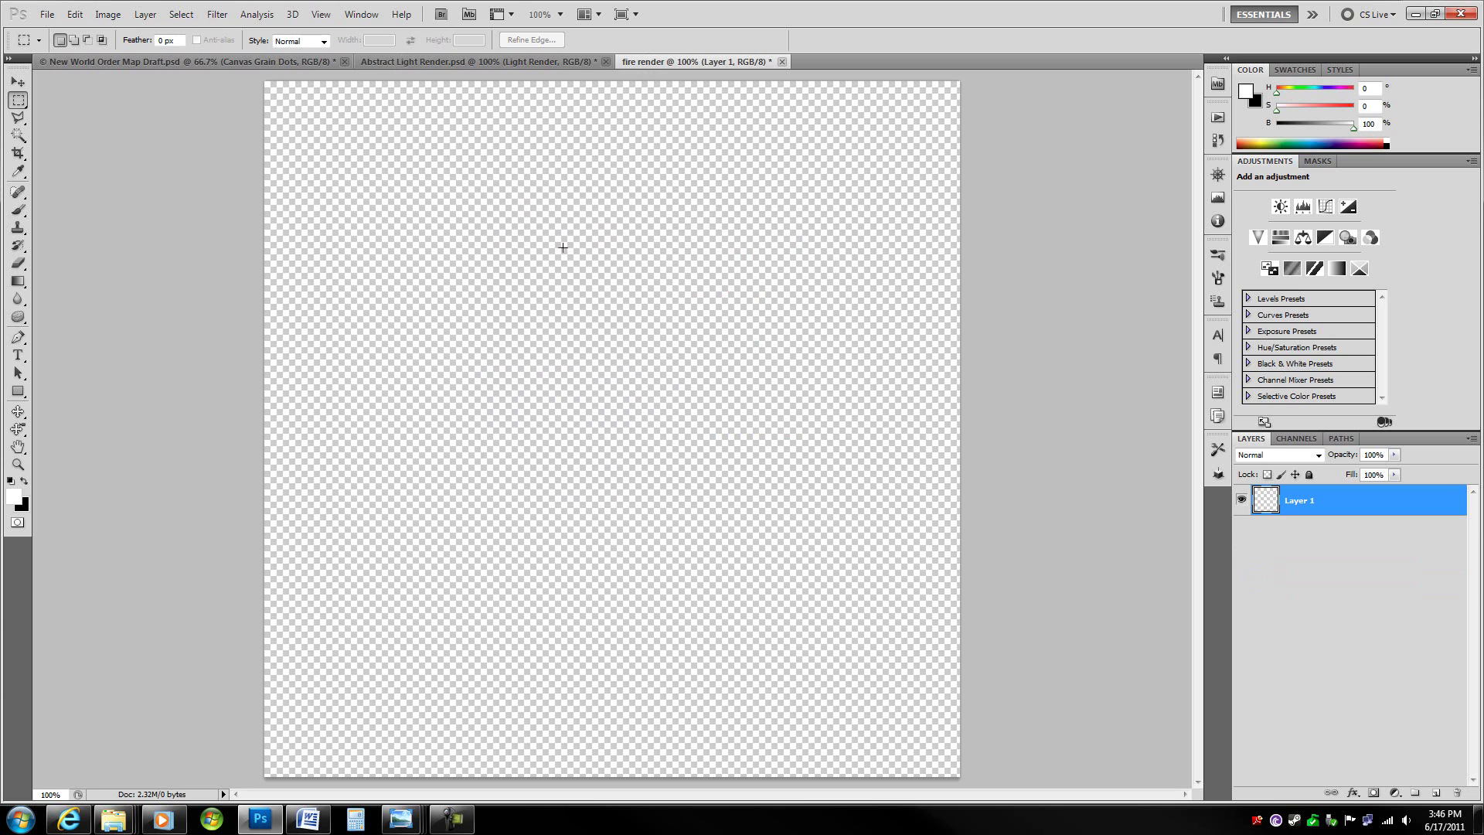
Rename Layer 1 to 'Background' and fill it with solid black.
double_click(1307, 502)
text(Background)
key(Return)
key(ctrl+BackSpace)
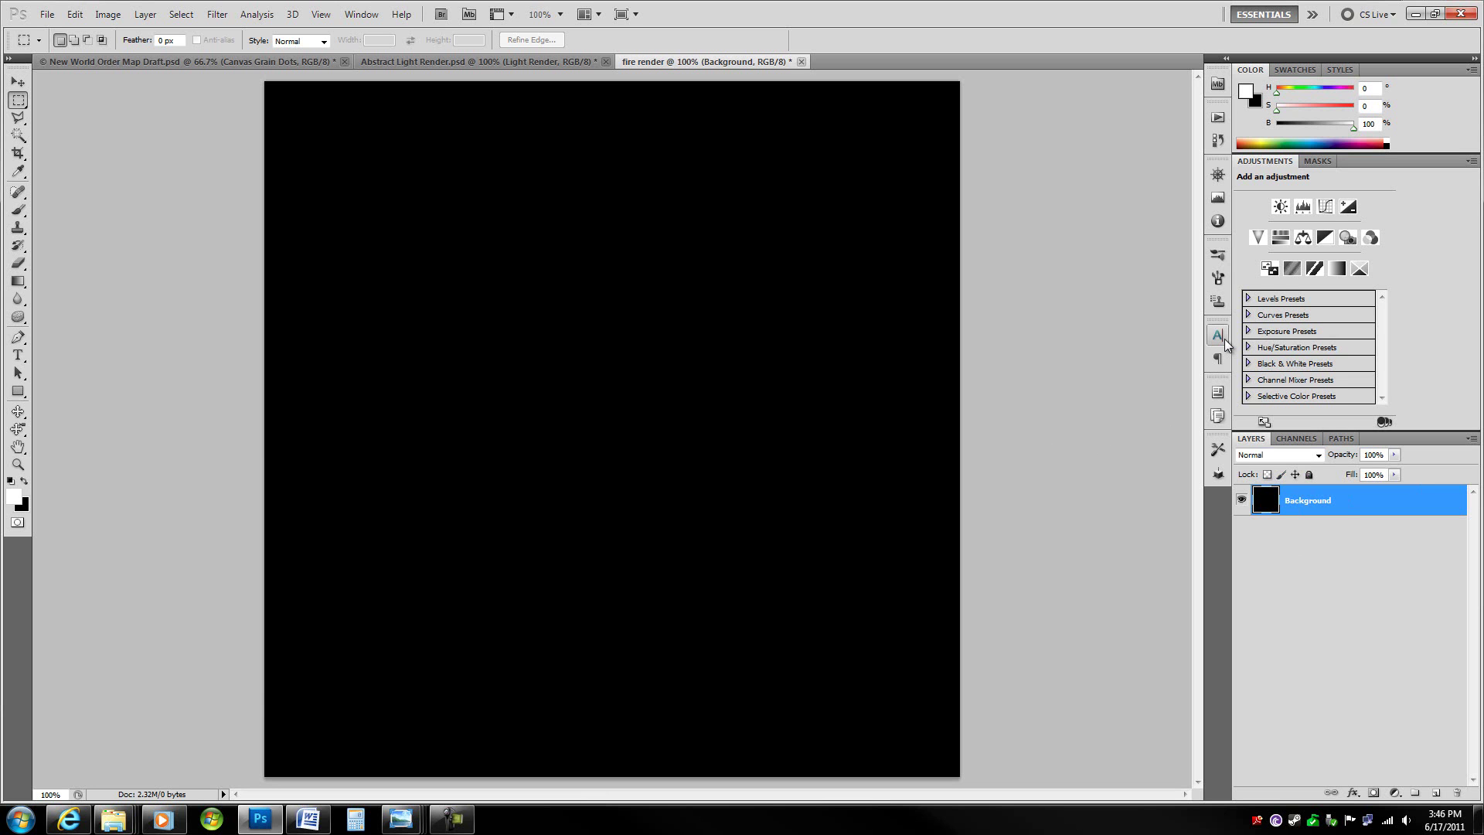
Add a new layer named 'fire render' and convert it to a Smart Object.
key(super)
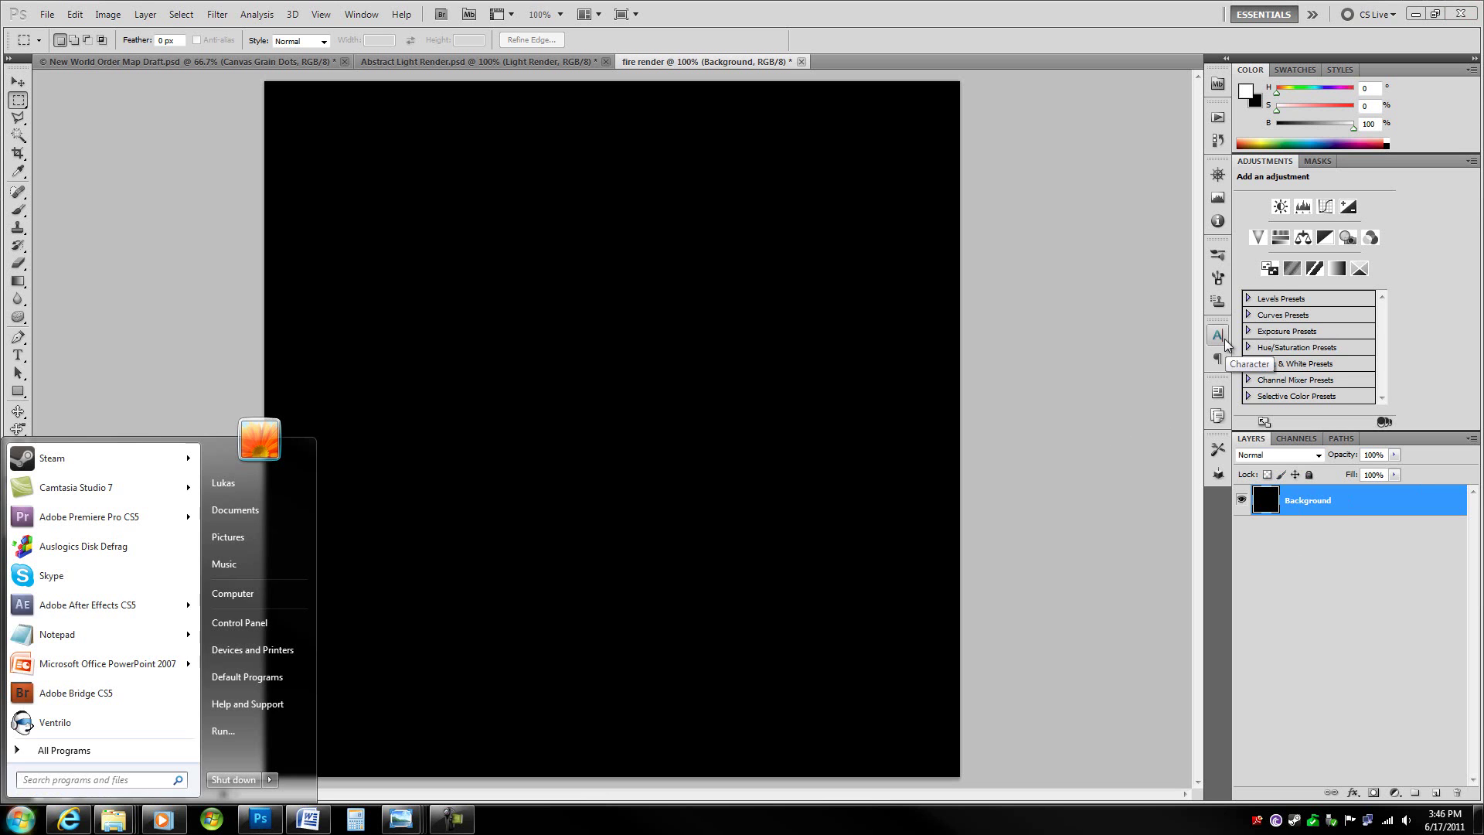
click(975, 294)
key(ctrl+shift+n)
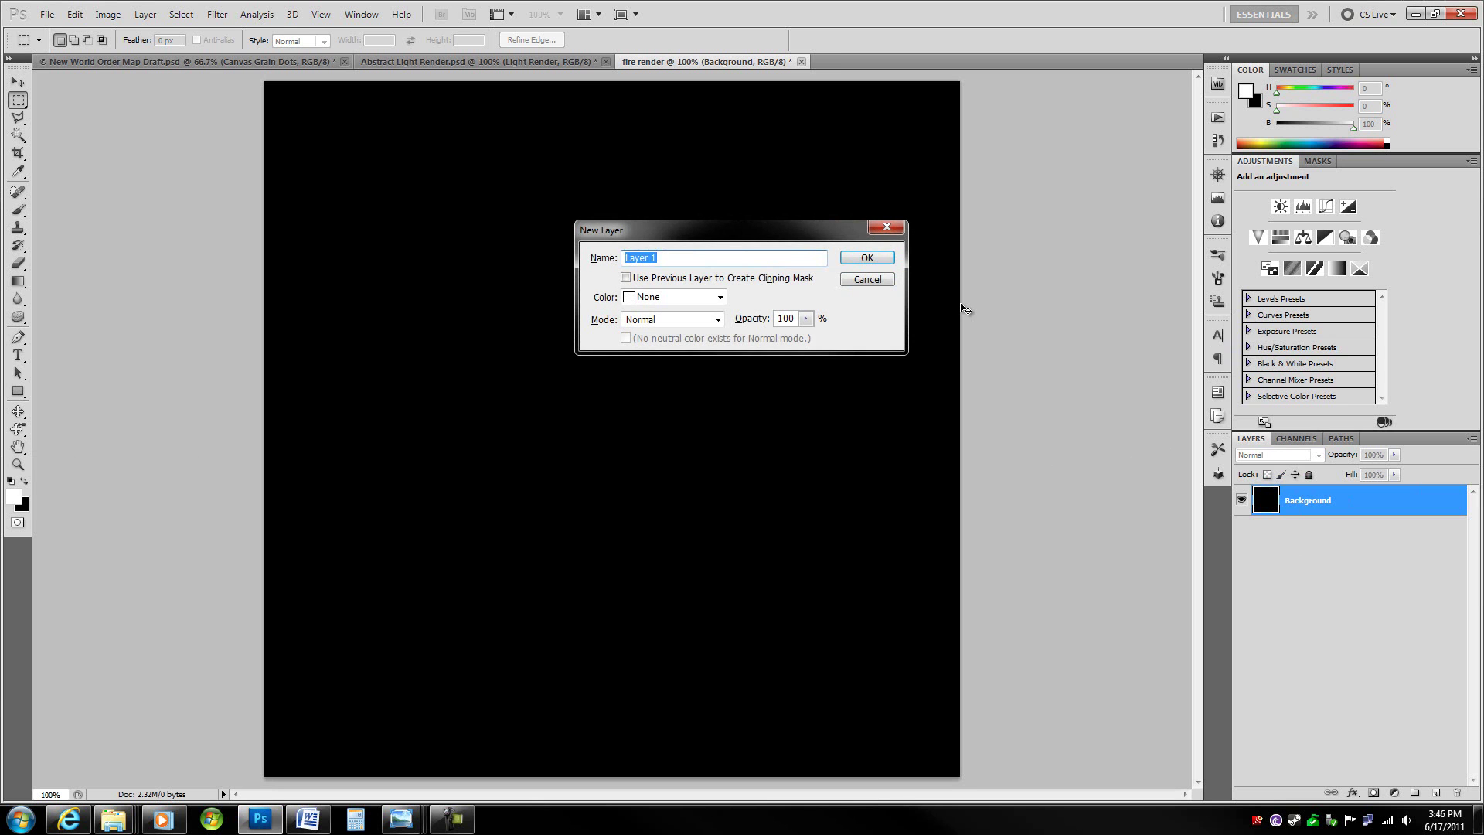
key(BackSpace)
text(fire render)
key(Return)
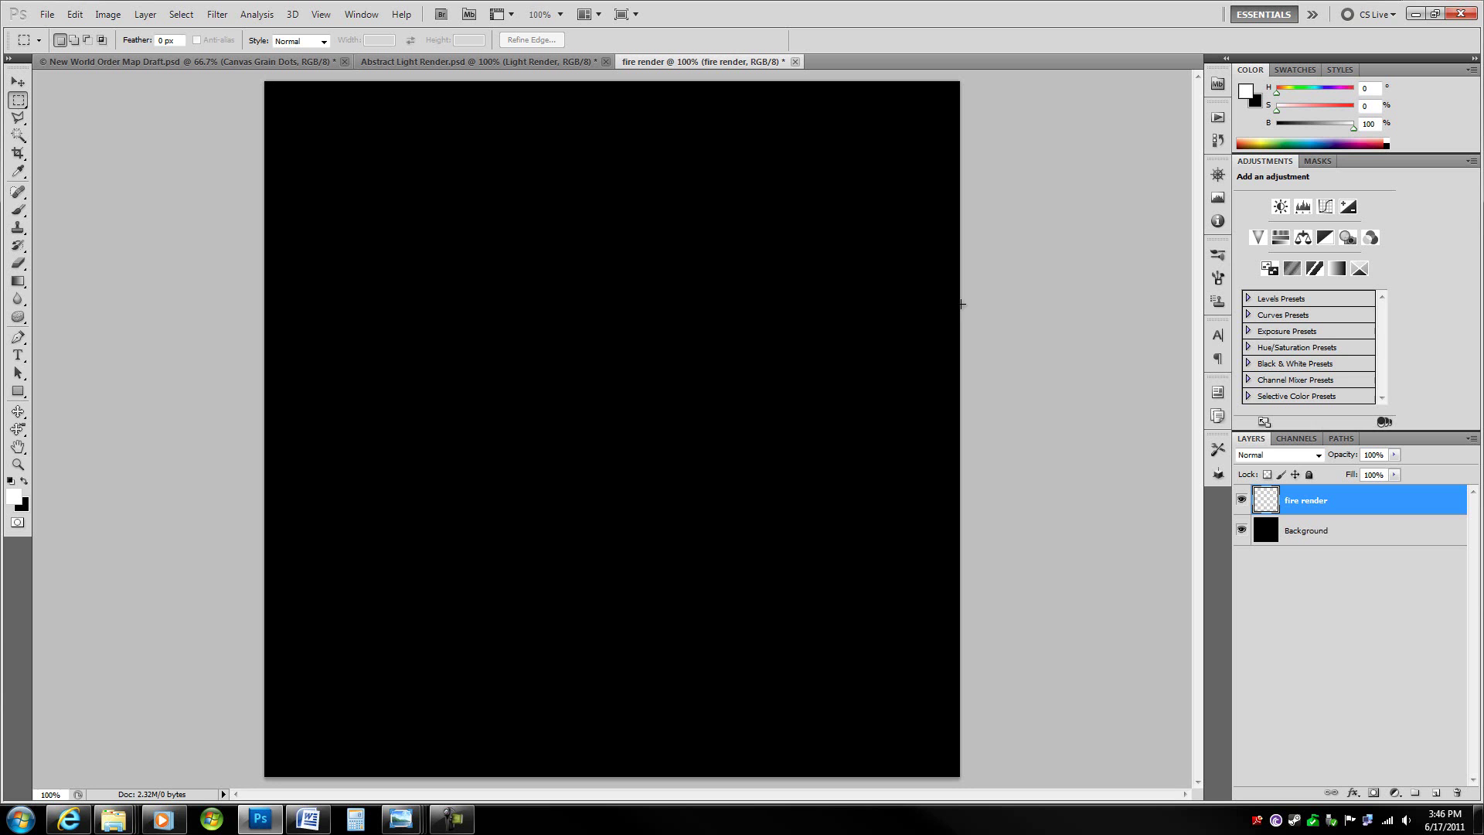
right_click(1348, 497)
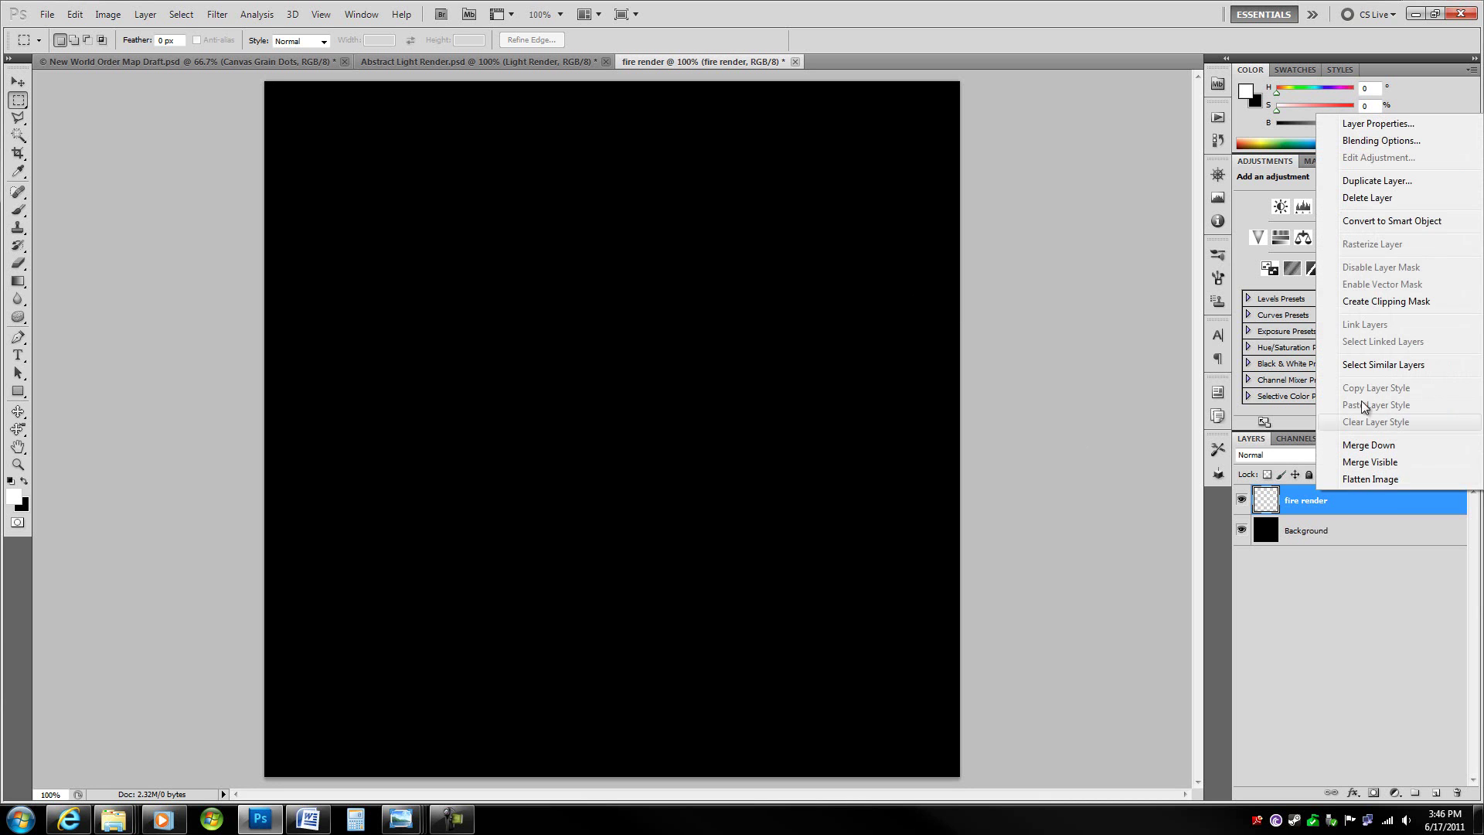
click(1367, 224)
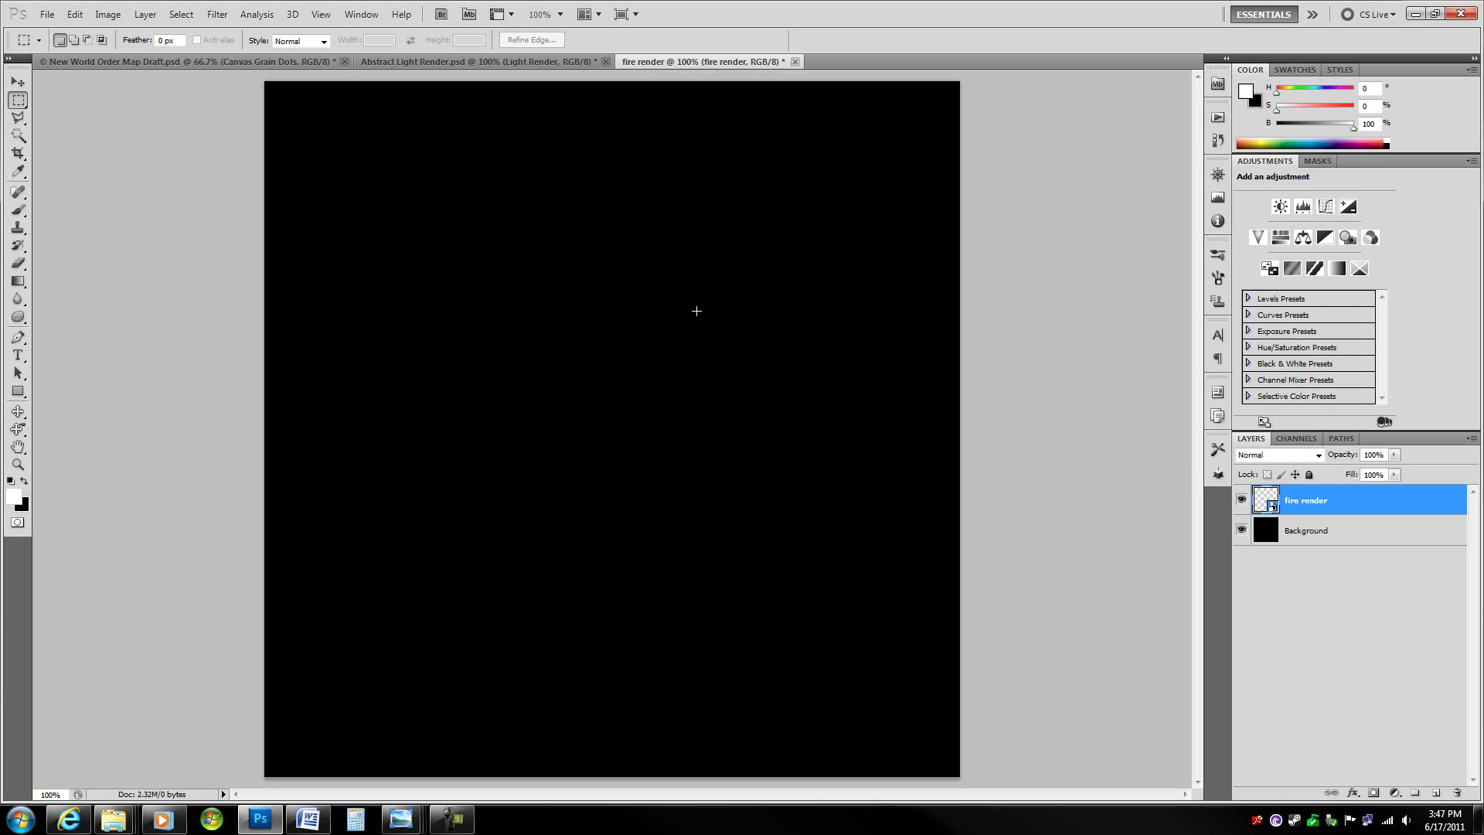
Render Clouds onto the fire render layer as a smart filter.
click(217, 14)
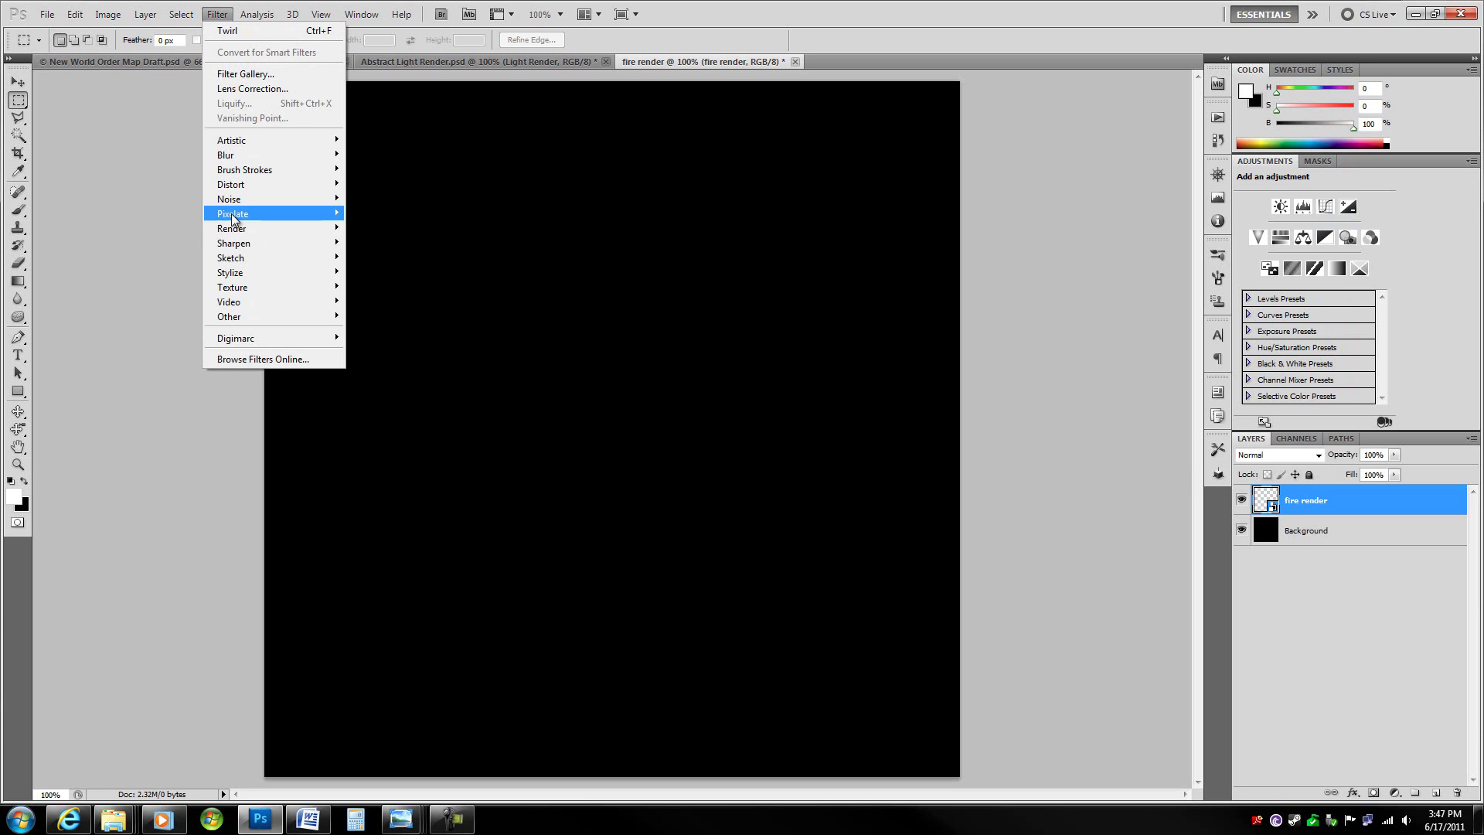
mouse_move(234, 229)
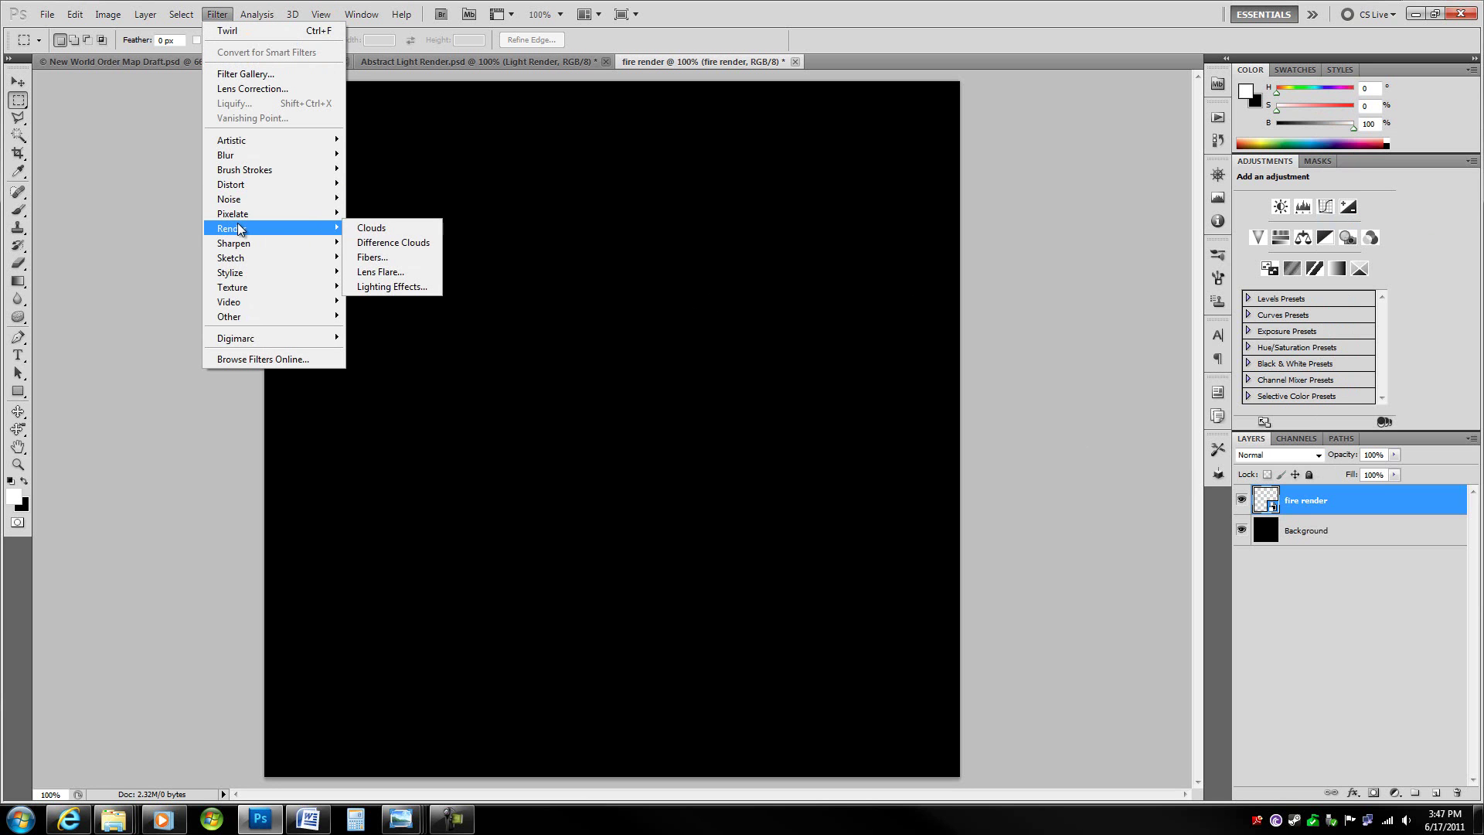
click(390, 227)
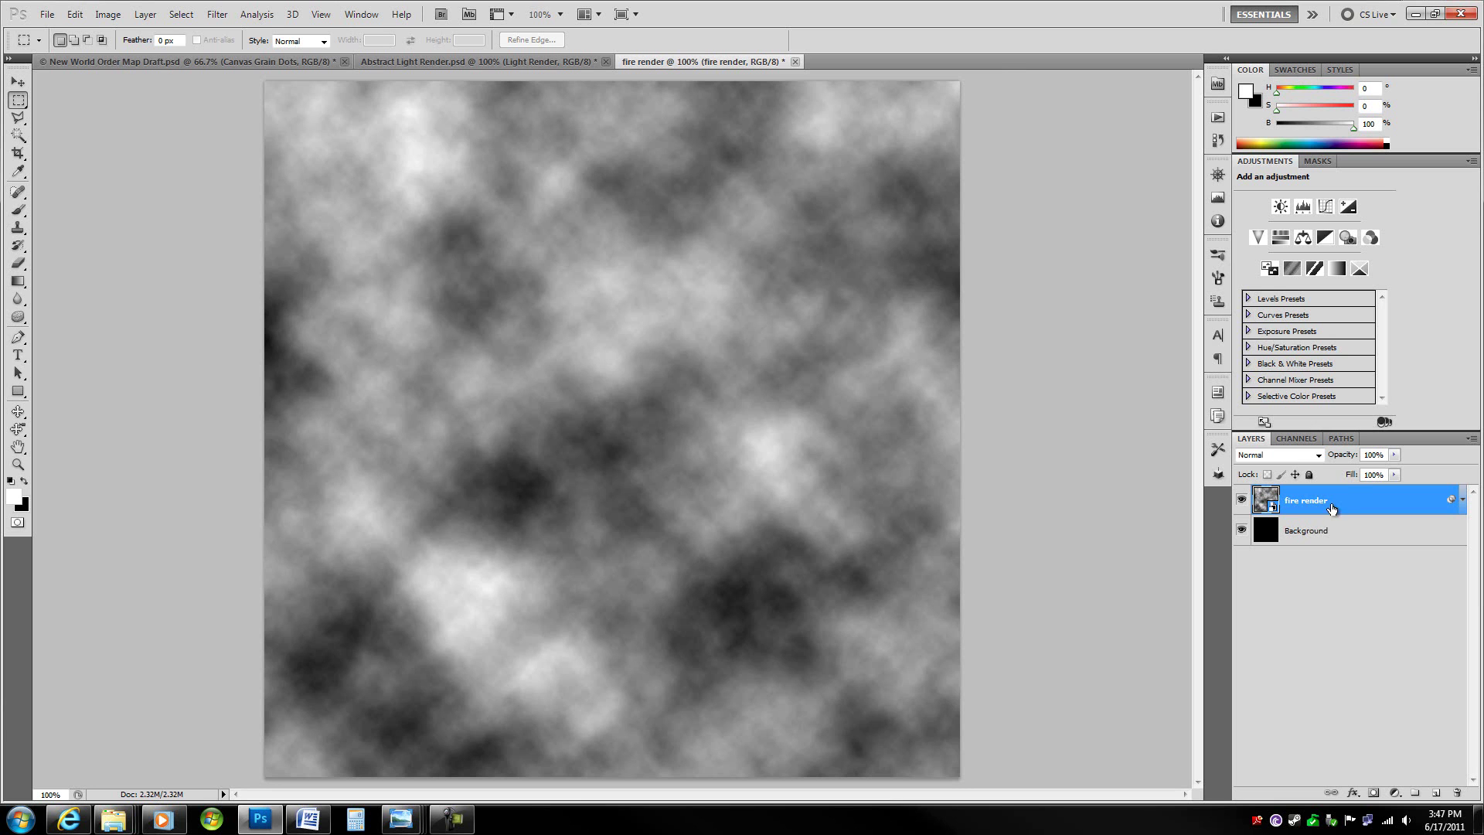
click(1462, 500)
click(1462, 500)
Apply Difference Clouds twice on top of the cloud texture.
click(209, 15)
mouse_move(258, 231)
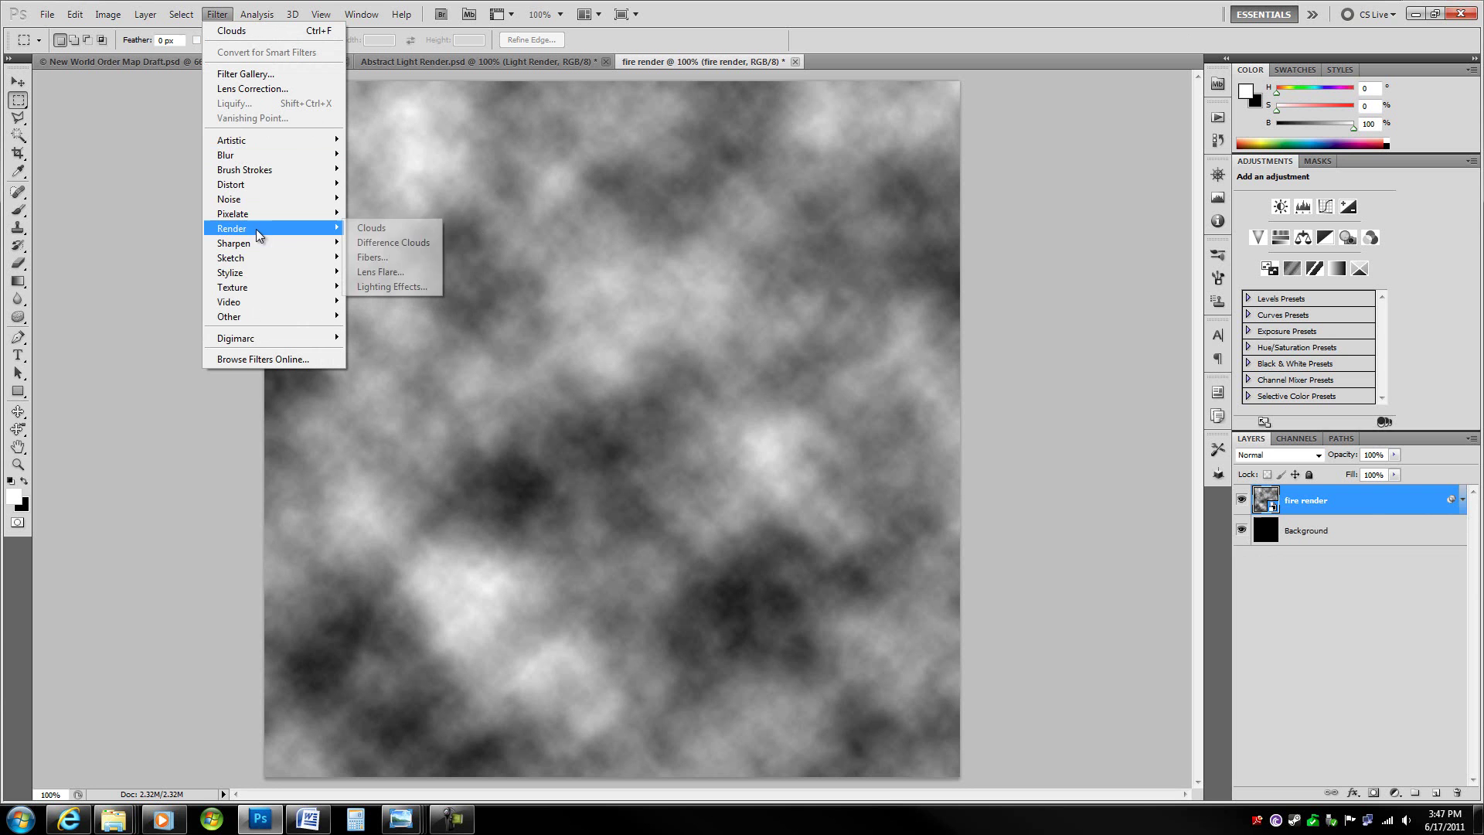
click(392, 243)
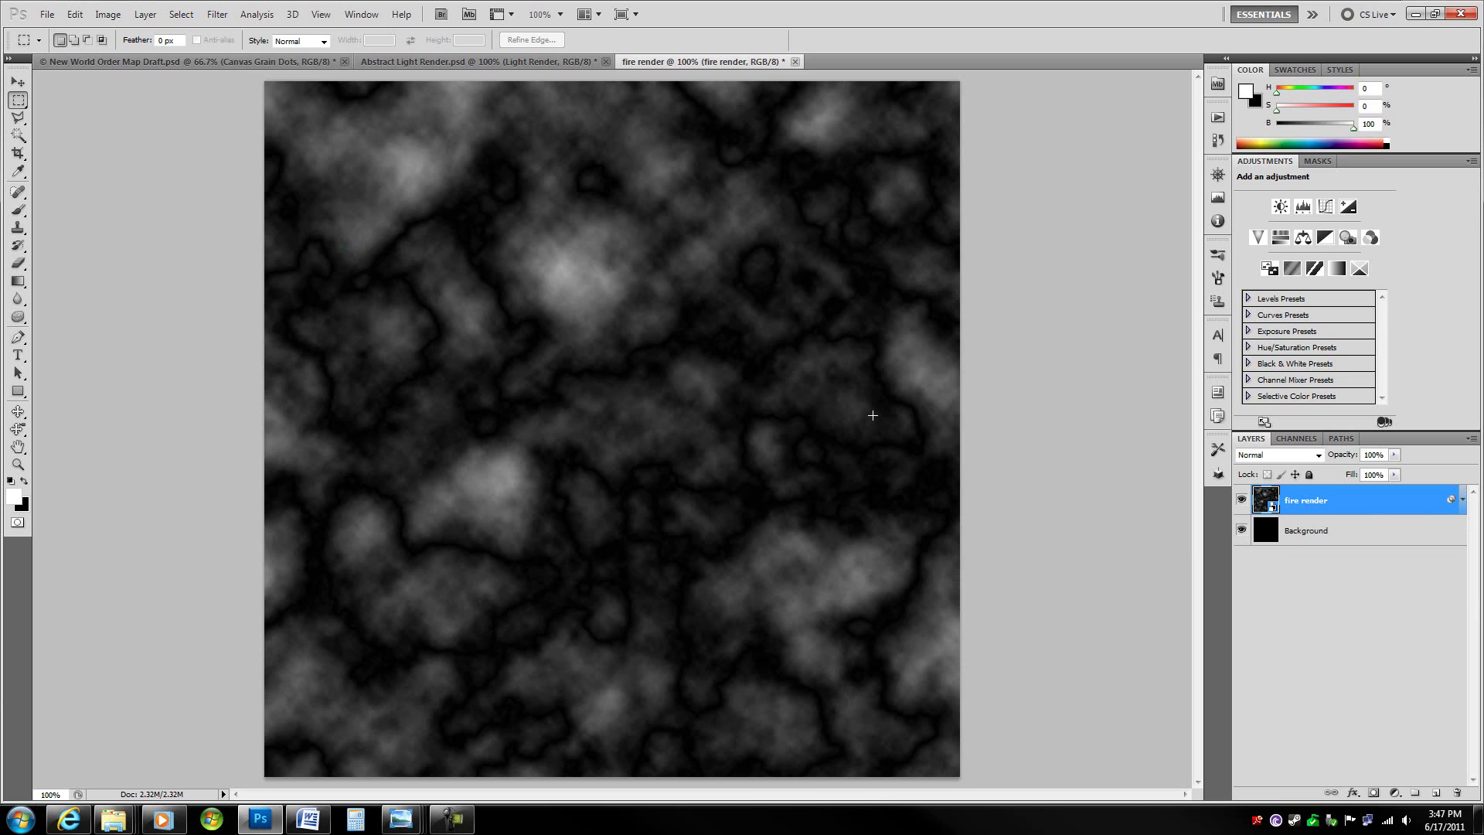
click(1462, 500)
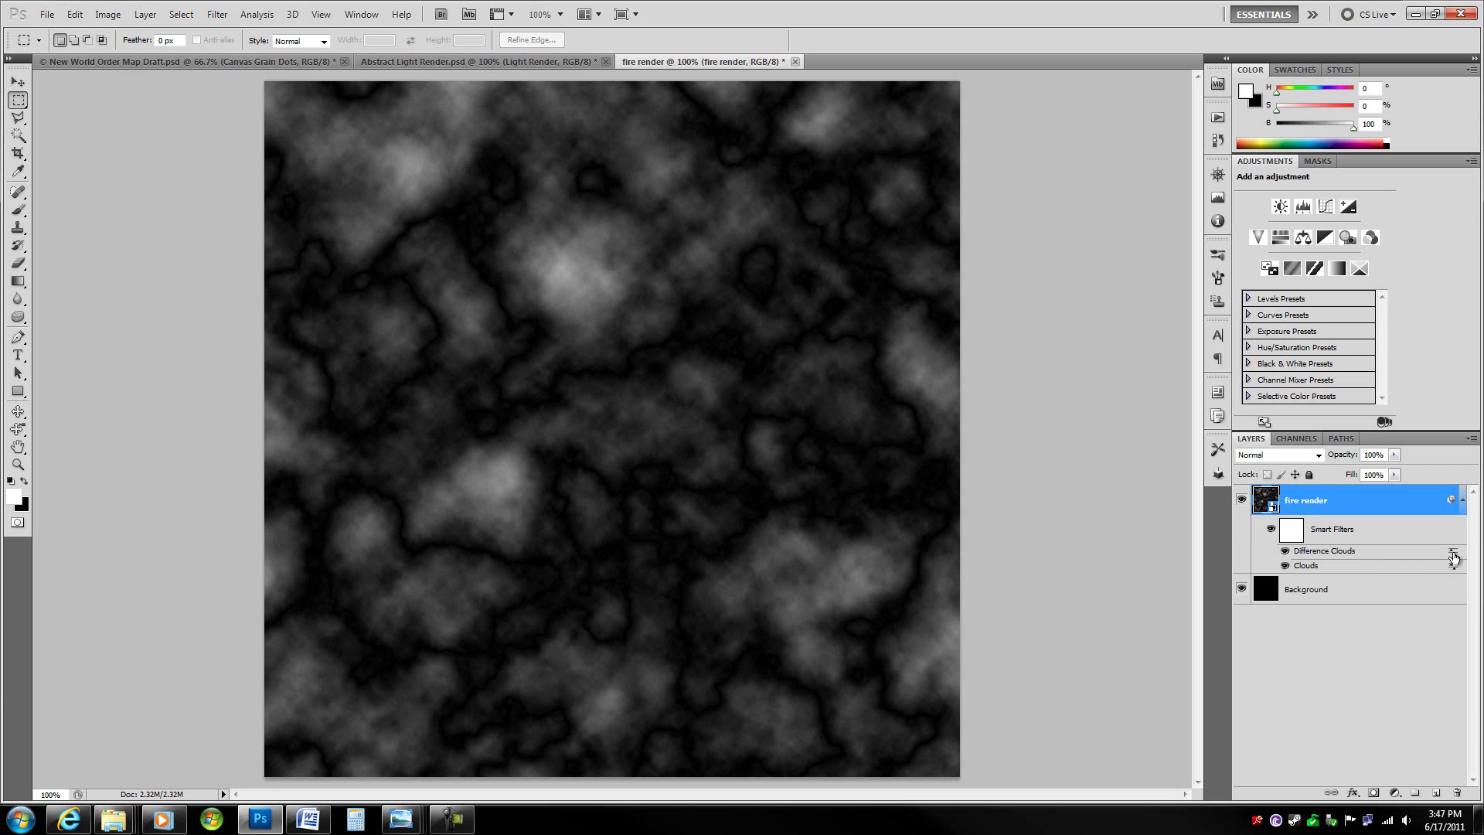
click(1462, 501)
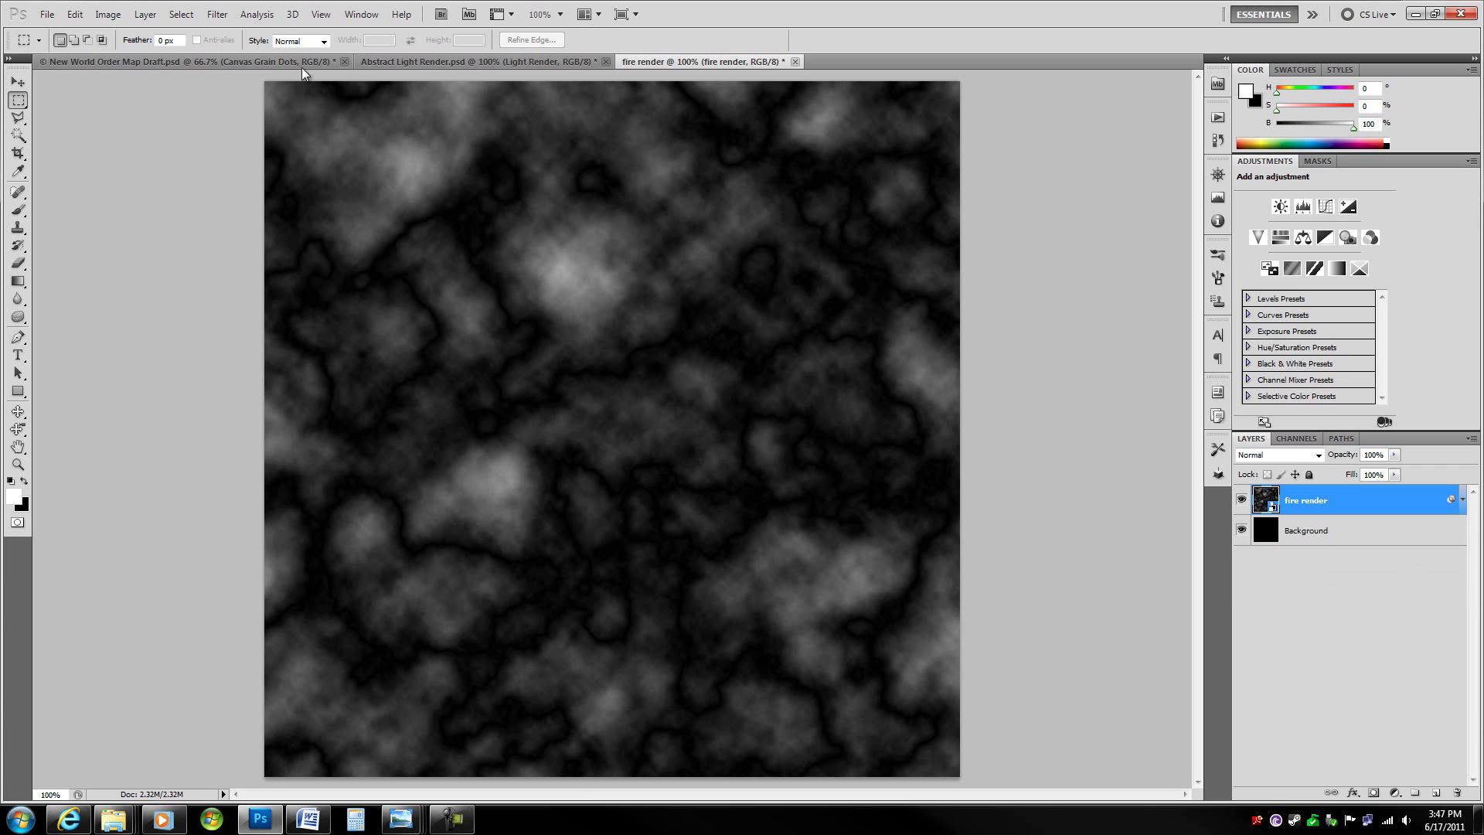
click(217, 14)
mouse_move(236, 228)
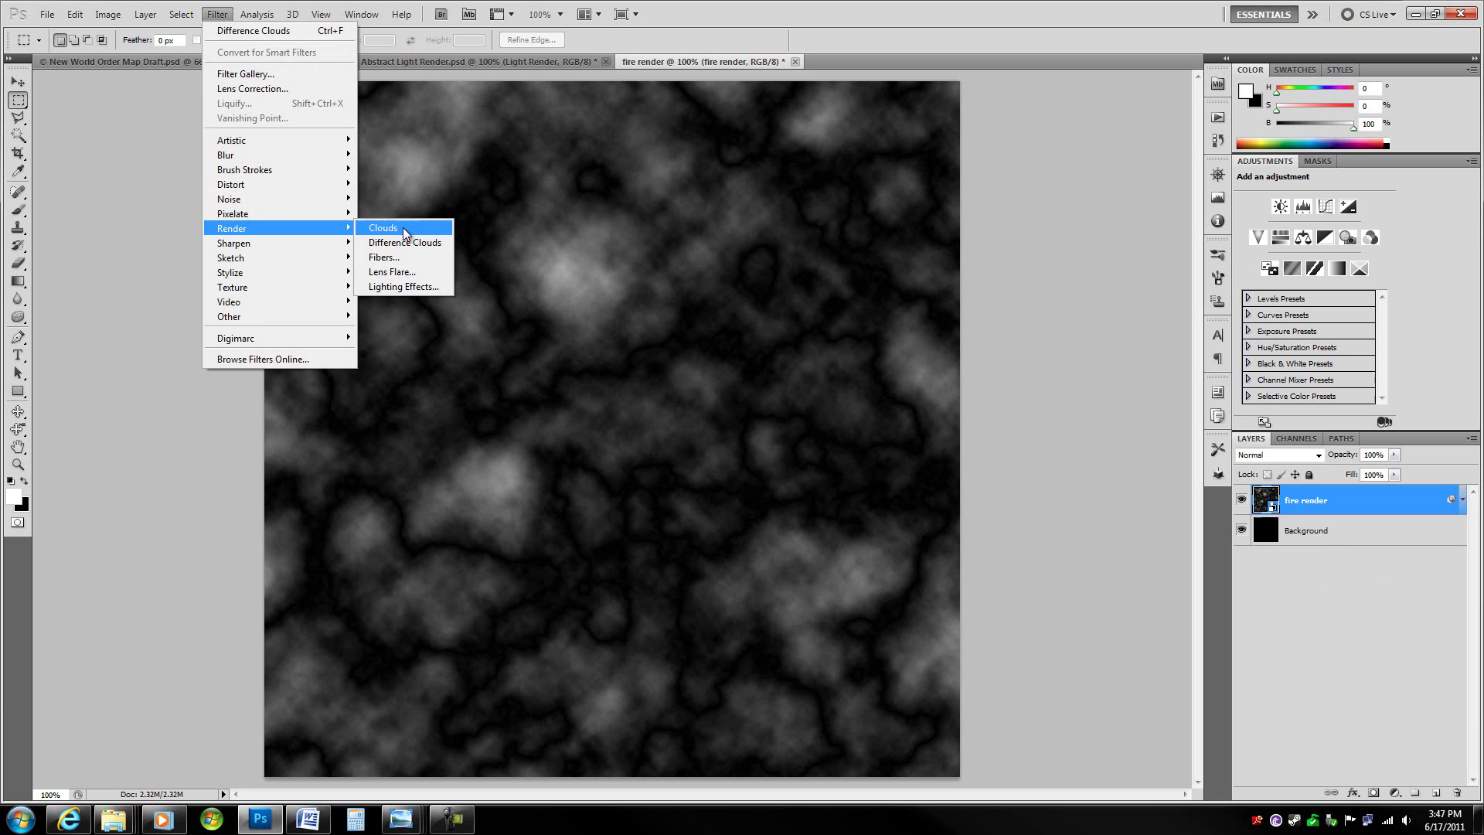
click(402, 245)
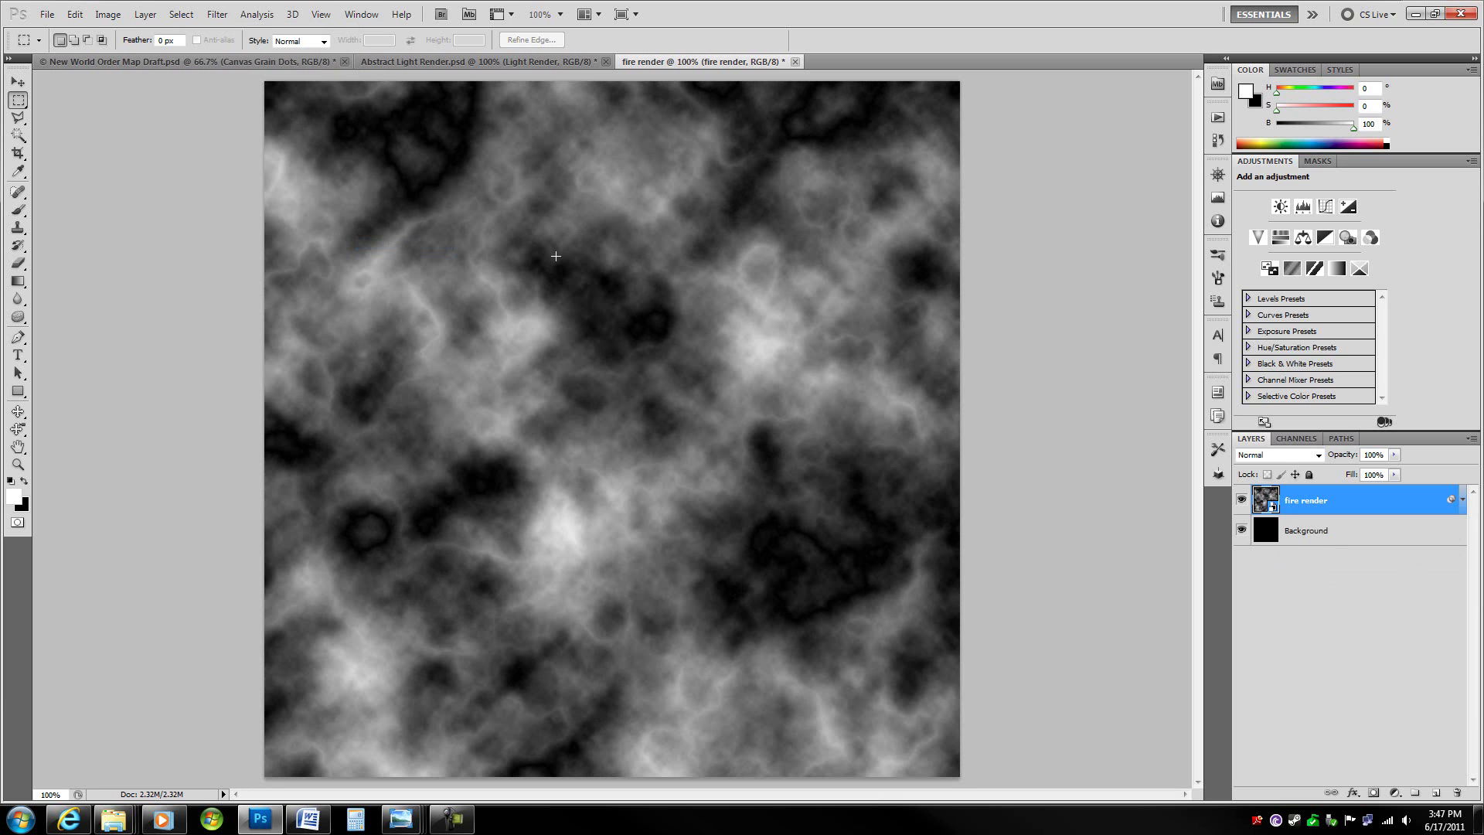
Set the top Difference Clouds filter's blend mode to Exclusion, then select all and deselect.
click(1460, 502)
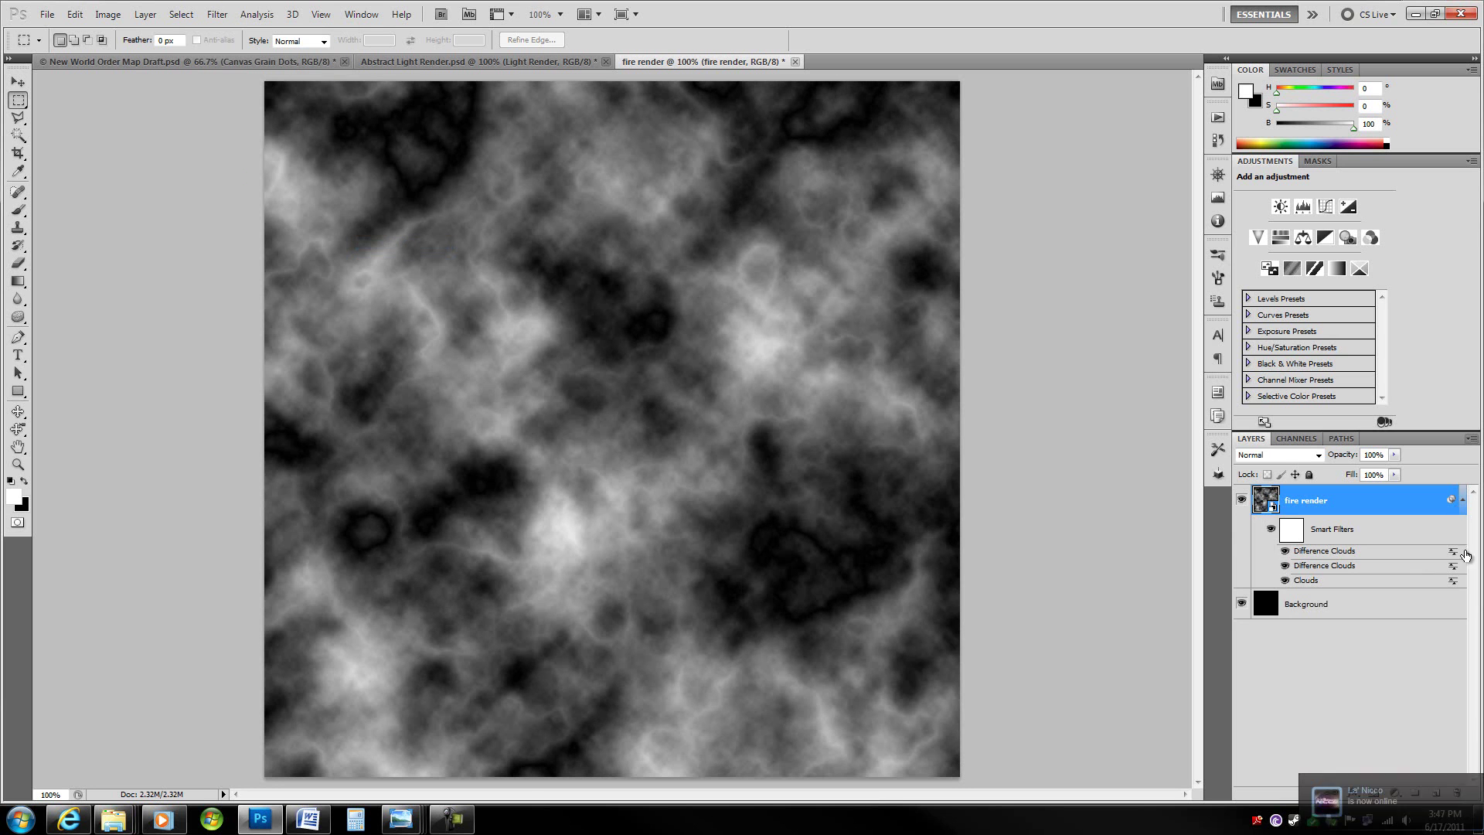
double_click(1452, 555)
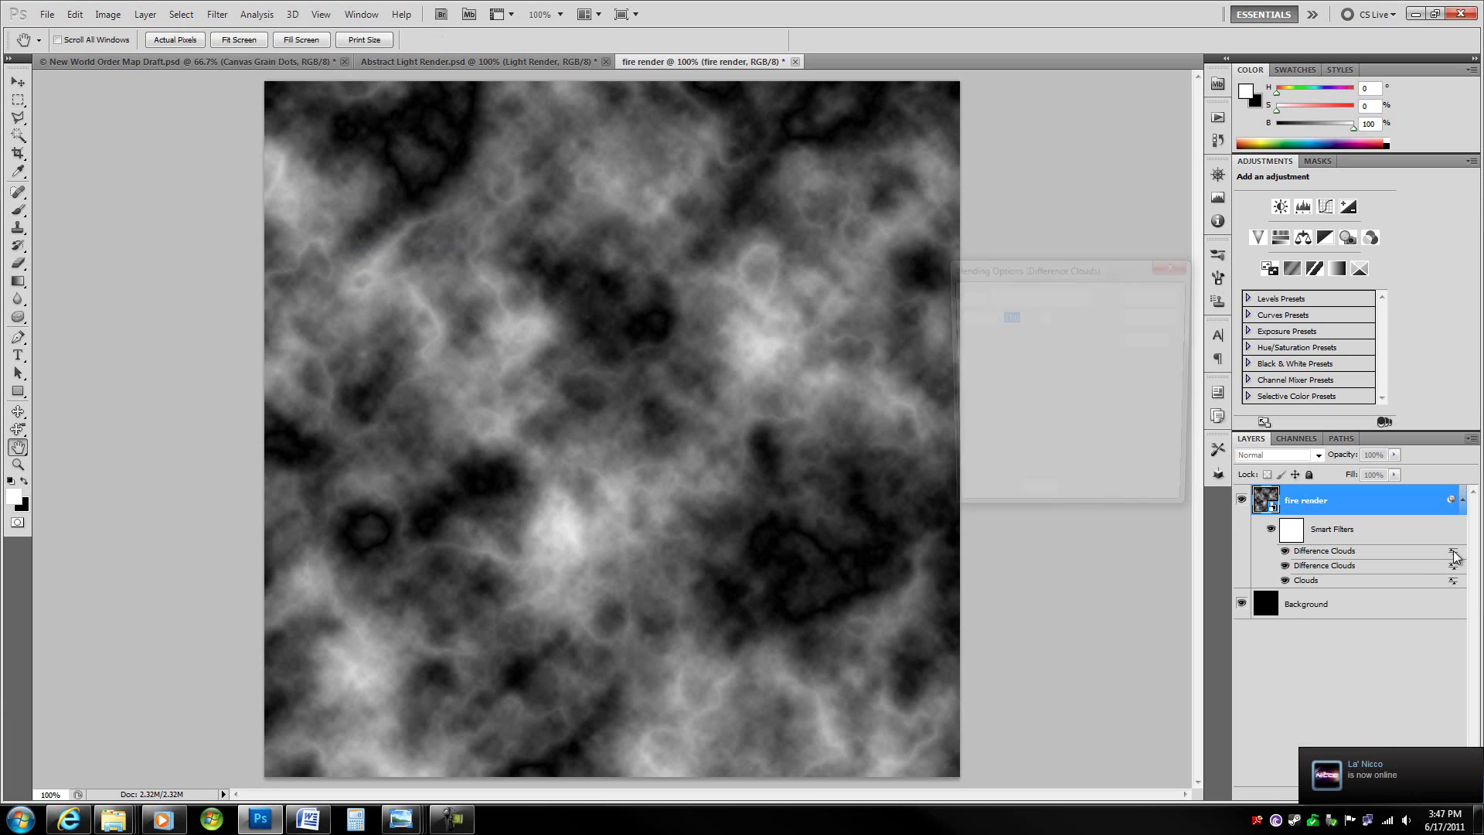
click(1059, 298)
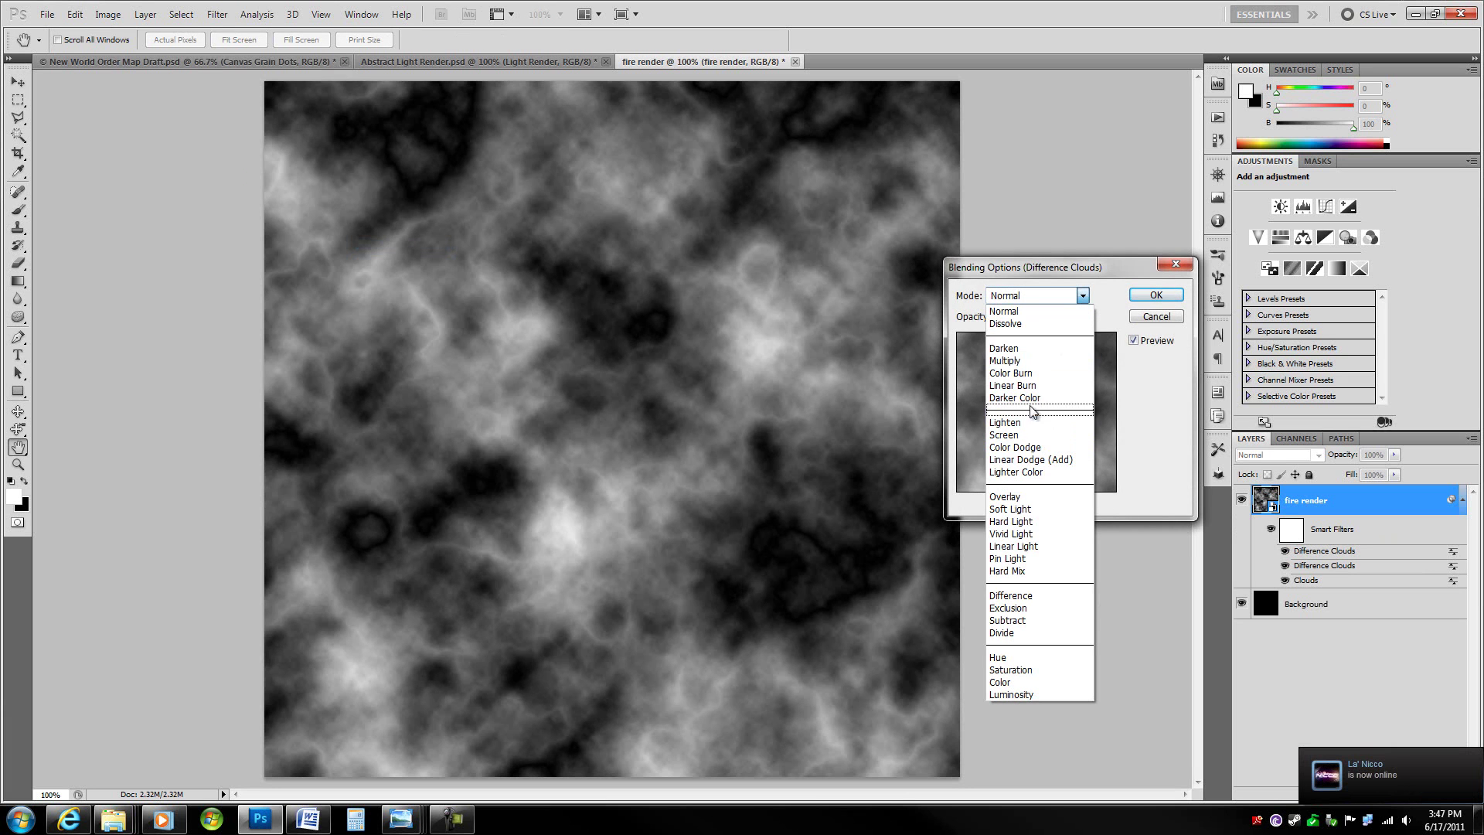
click(1019, 596)
key(Down)
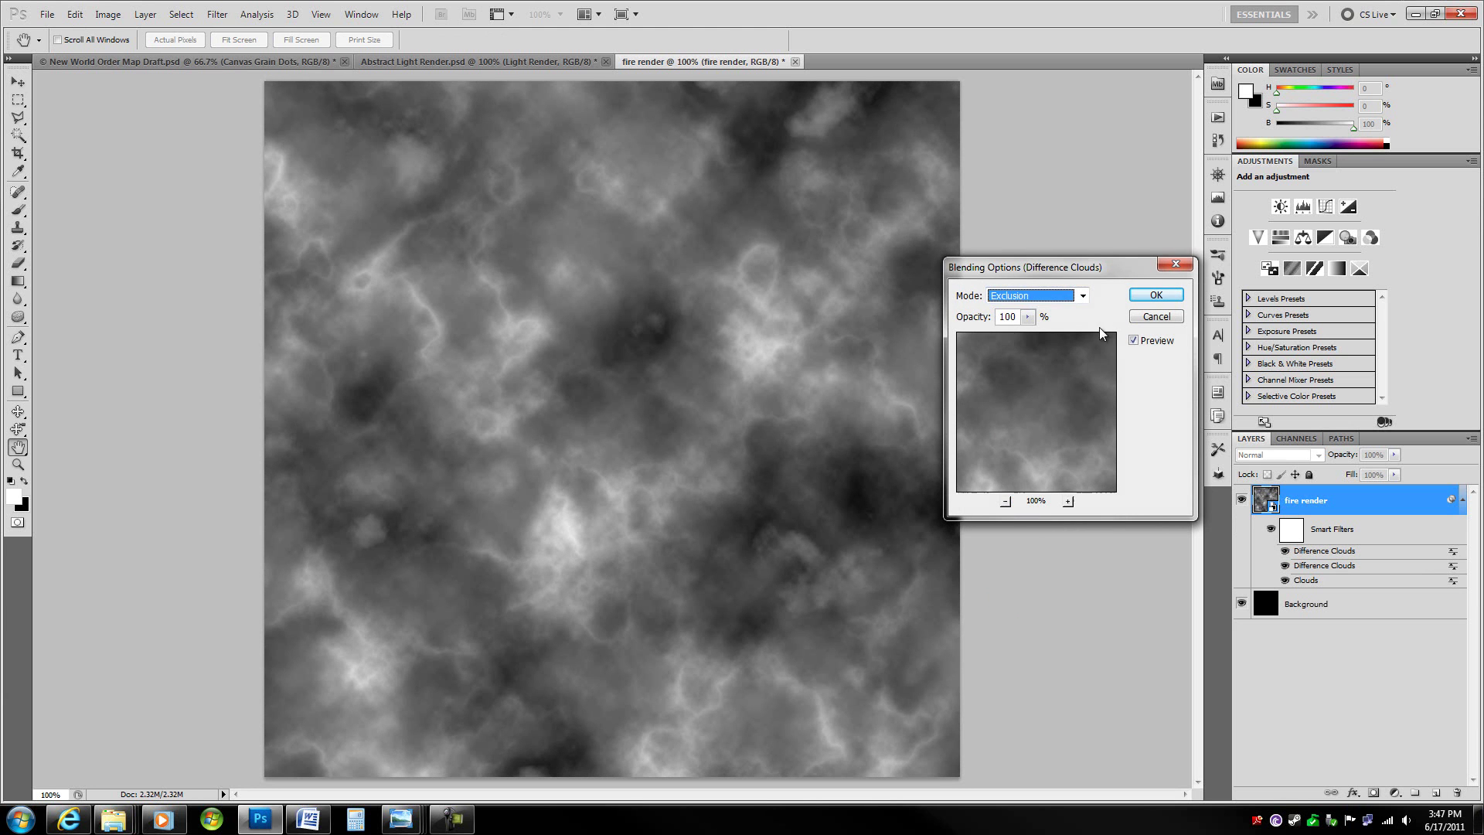
key(Tab)
click(1143, 296)
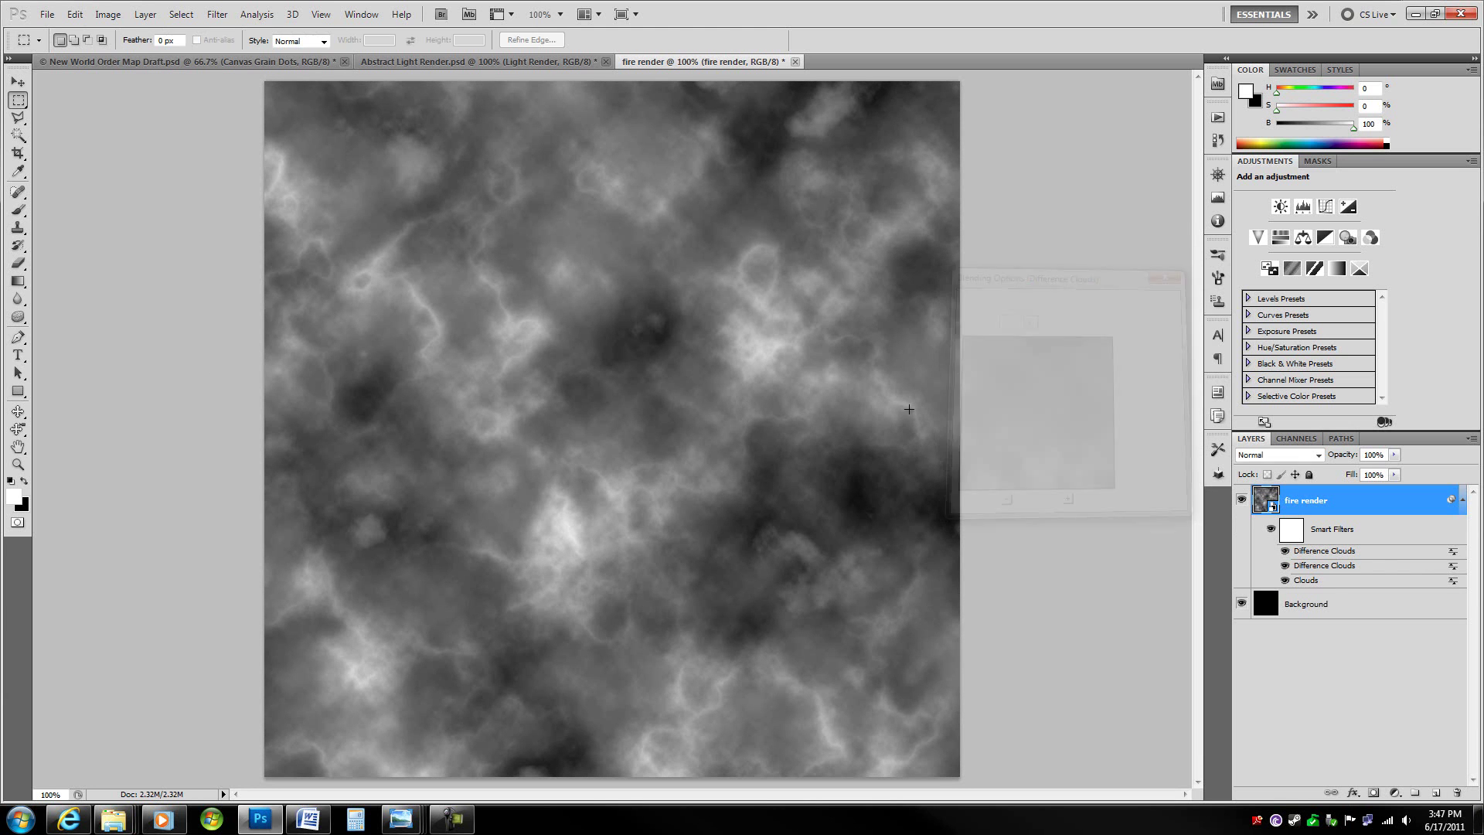
key(ctrl+a)
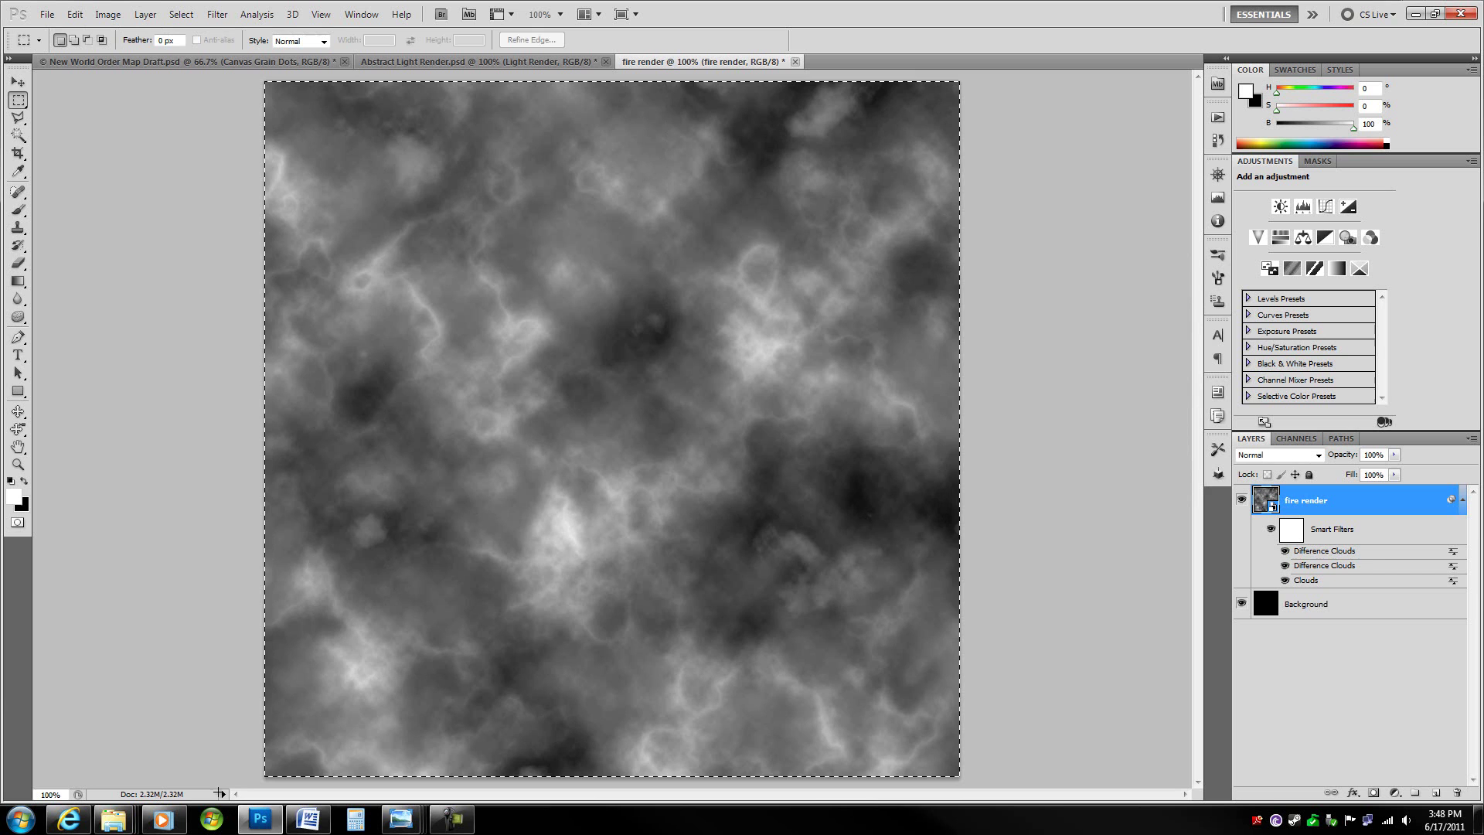
key(ctrl+d)
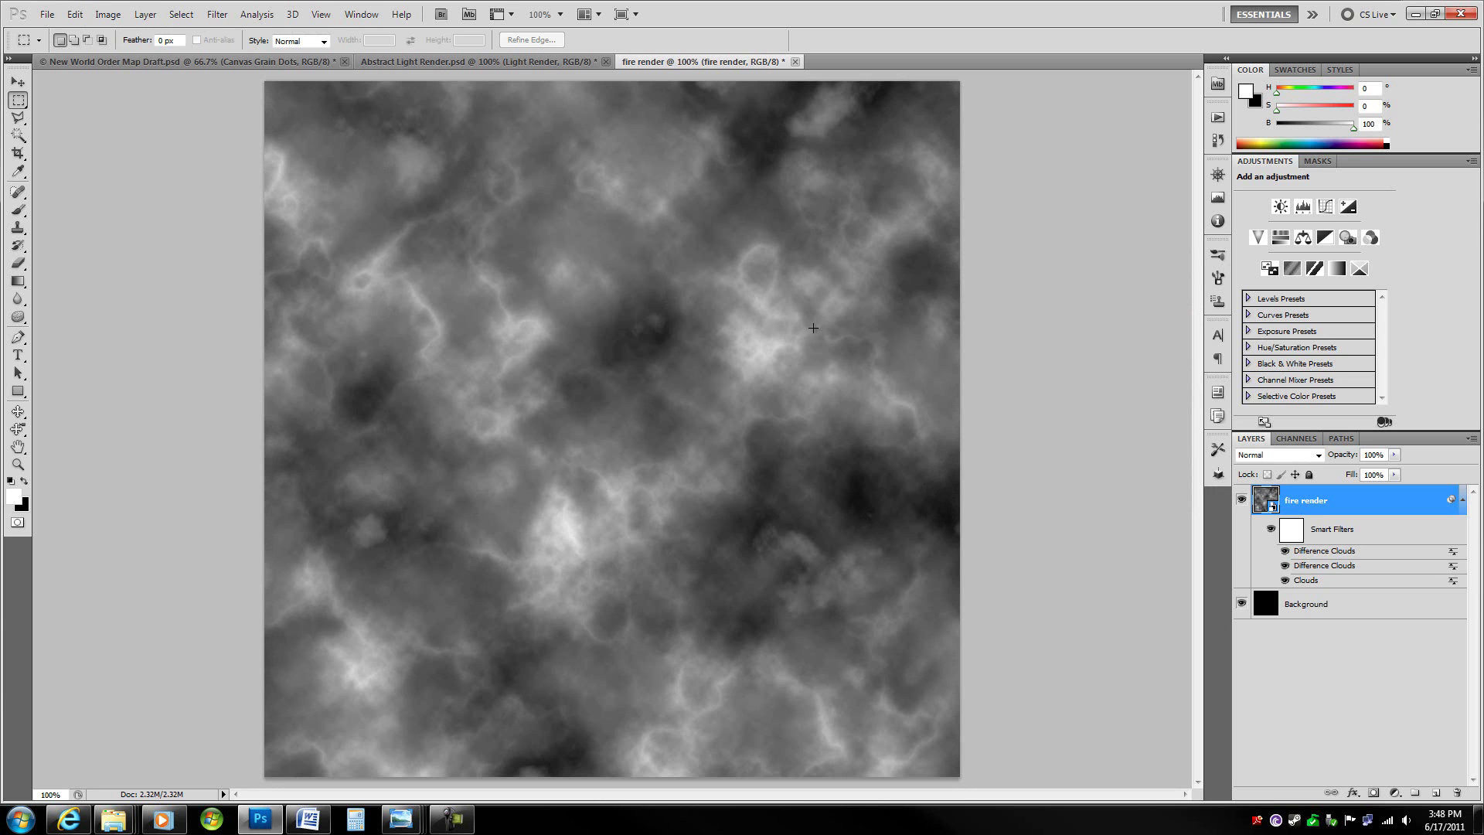
In the Filter Gallery, preview Ink Outlines and then apply Crosshatch as the first effect.
click(217, 14)
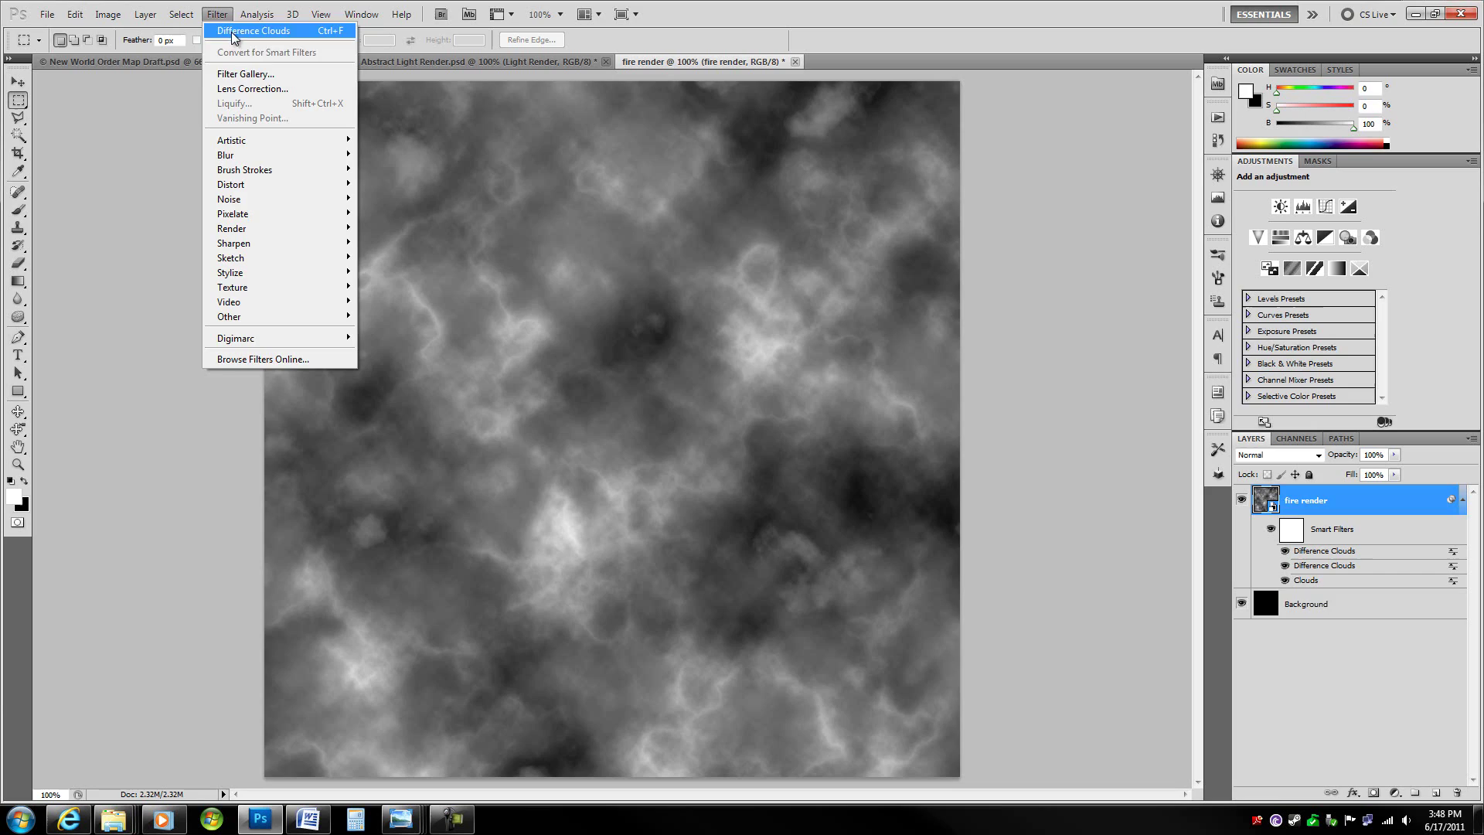
click(246, 74)
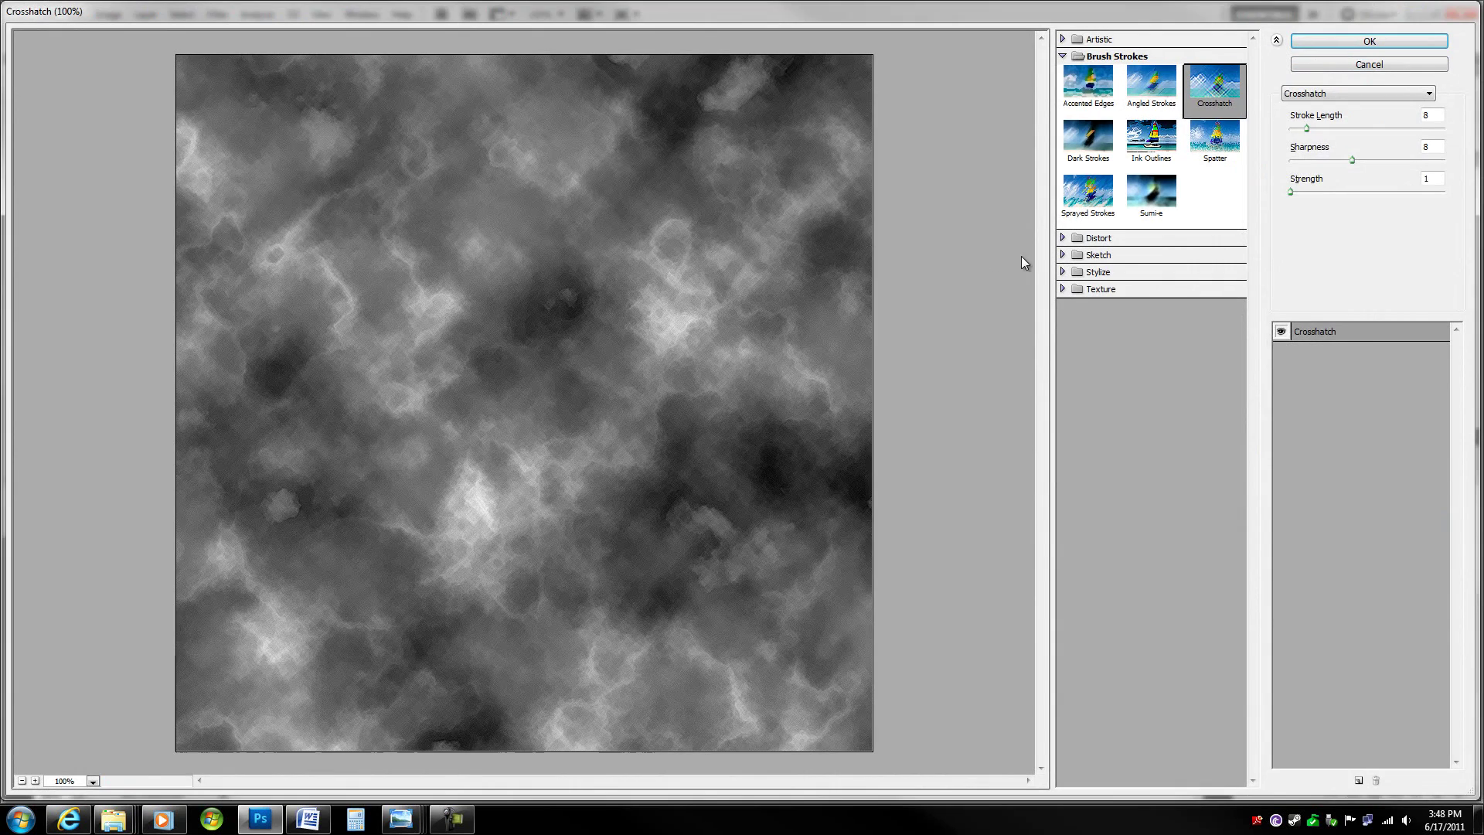
click(1150, 137)
click(1213, 85)
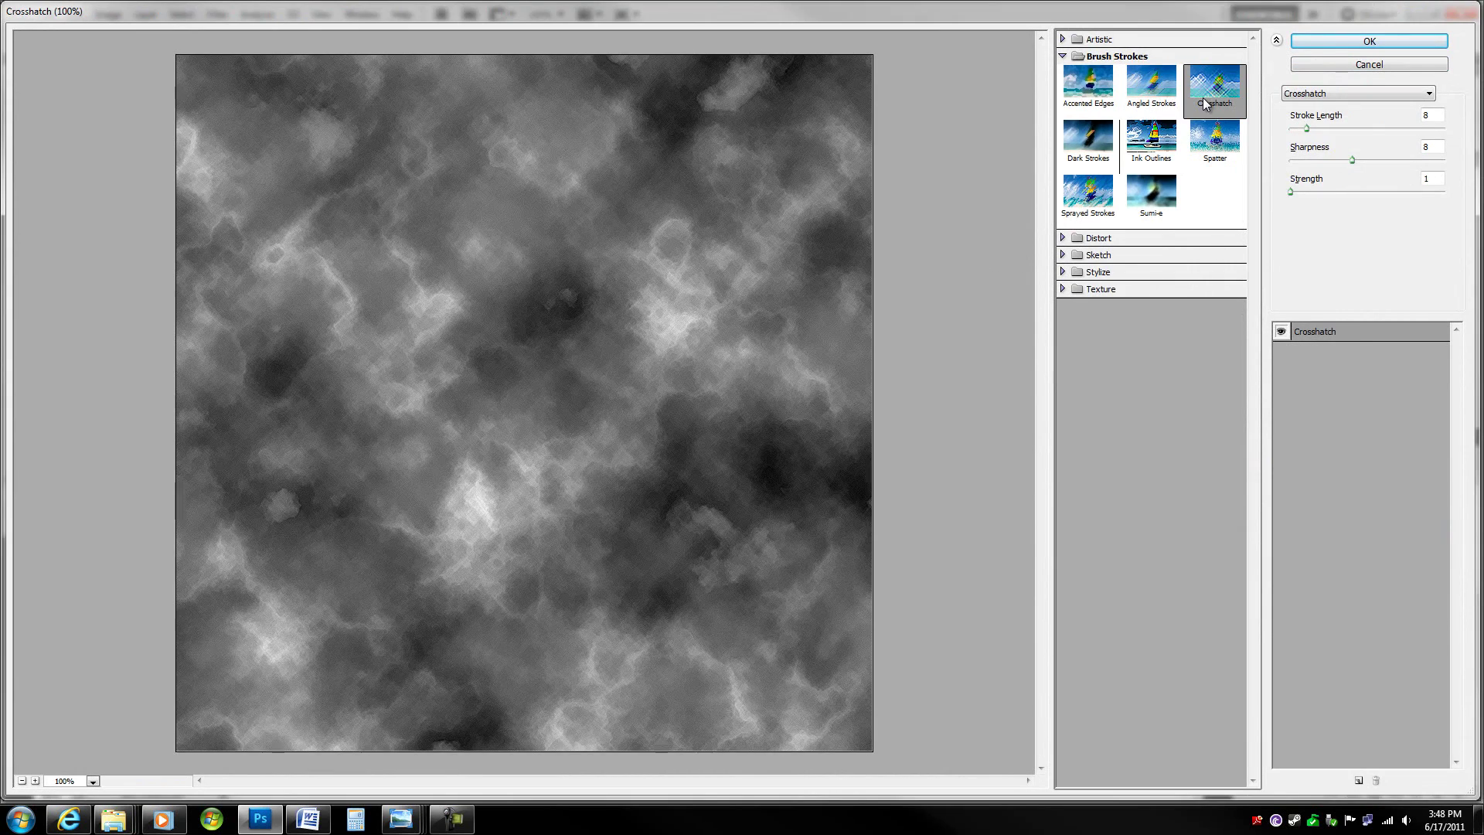
click(1391, 120)
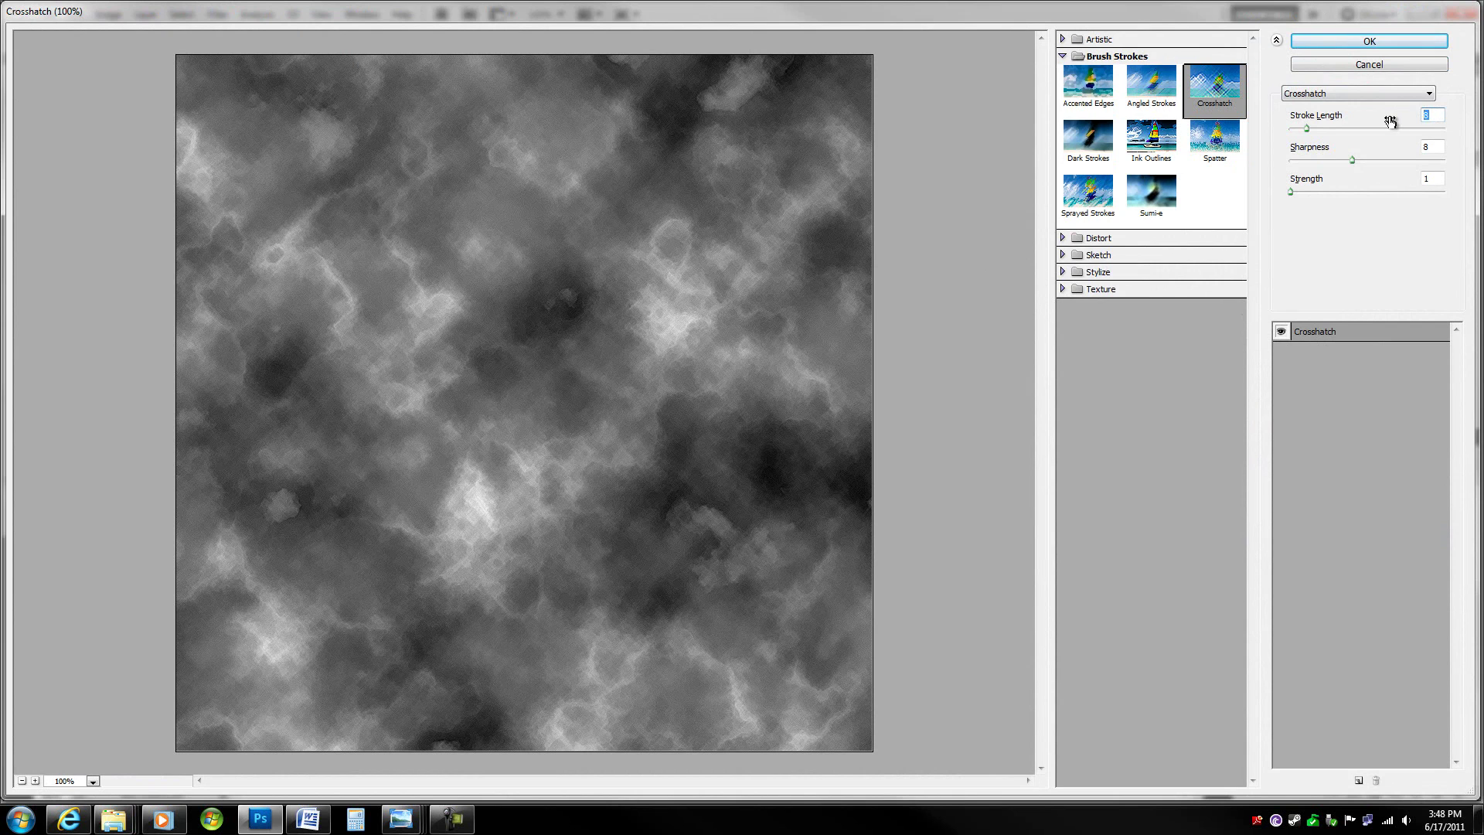
click(1428, 147)
click(1440, 183)
Add a Glowing Edges effect layer with edge width 1, brightness 12 and smoothness 15.
click(1358, 781)
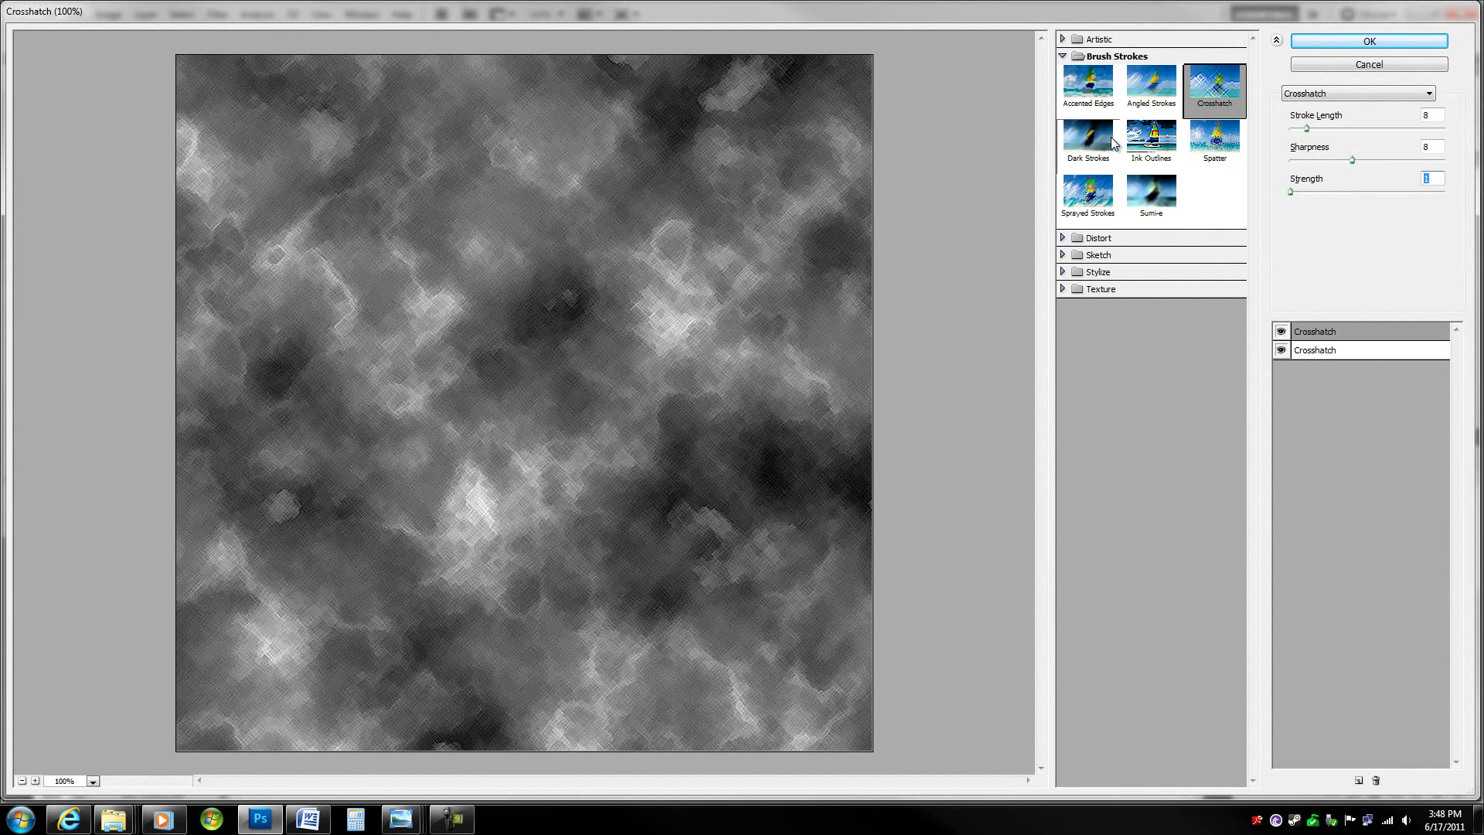
click(1063, 57)
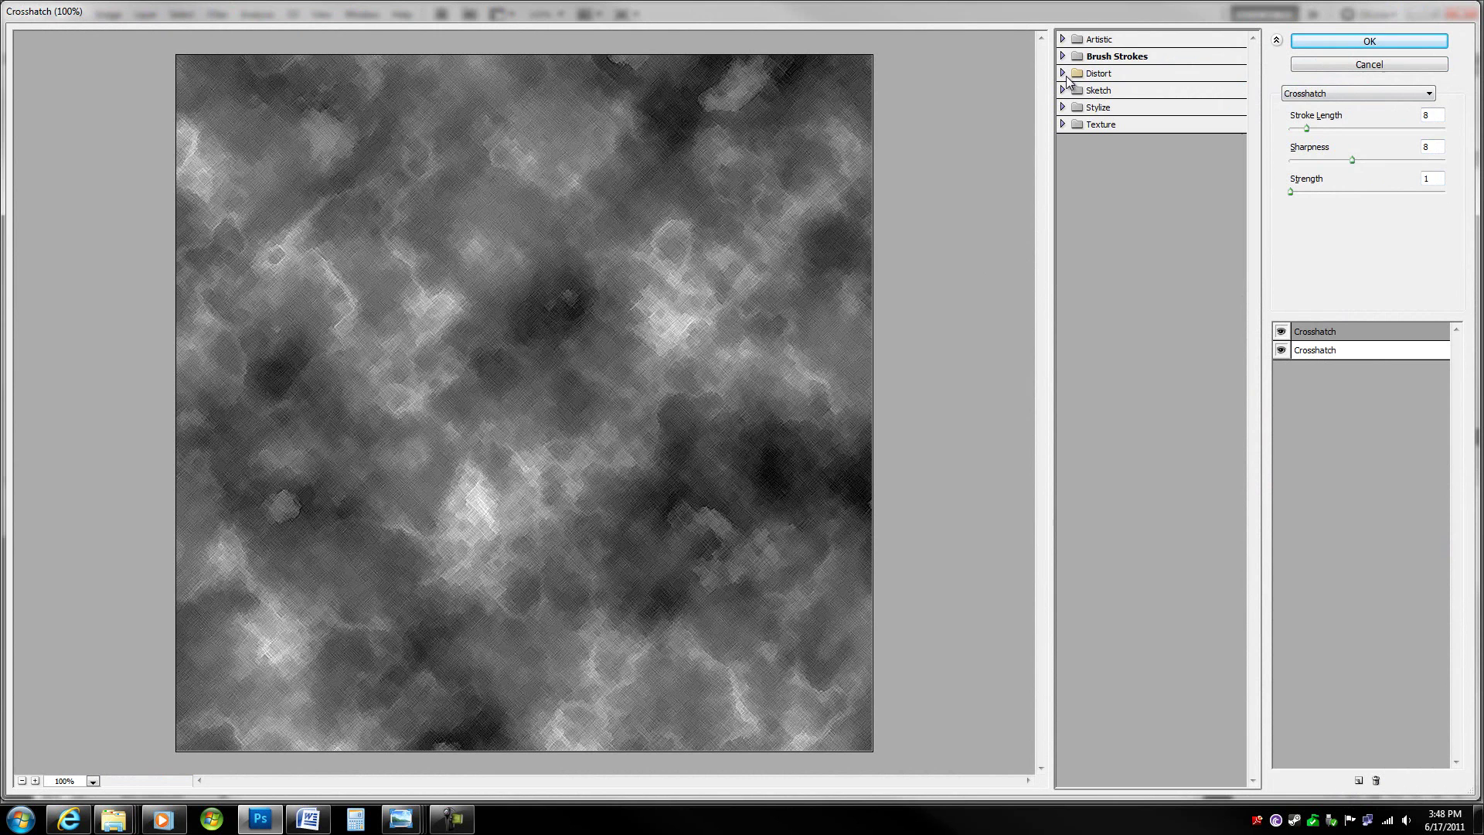
click(1063, 107)
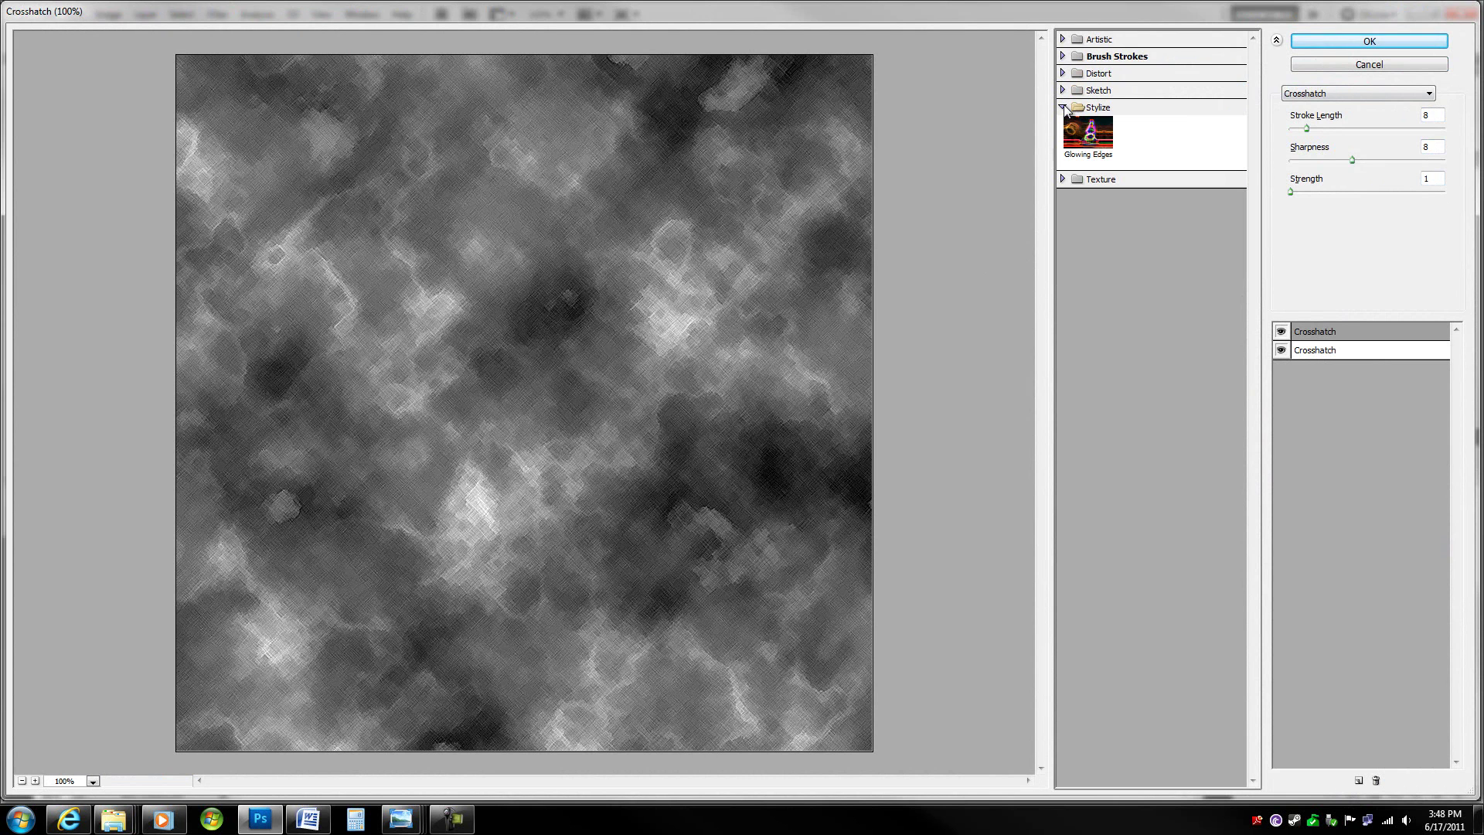
click(1082, 123)
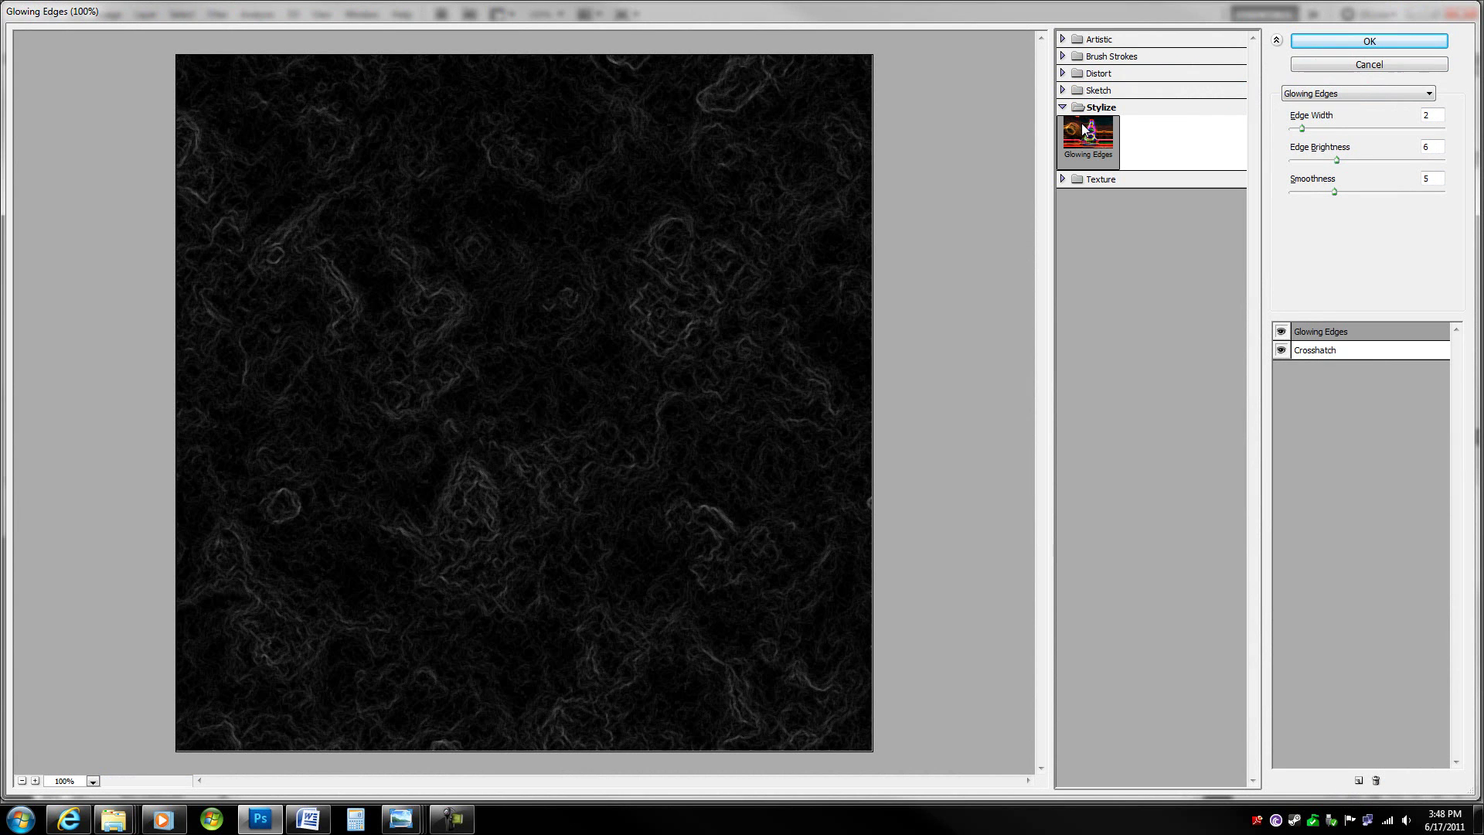
click(1311, 117)
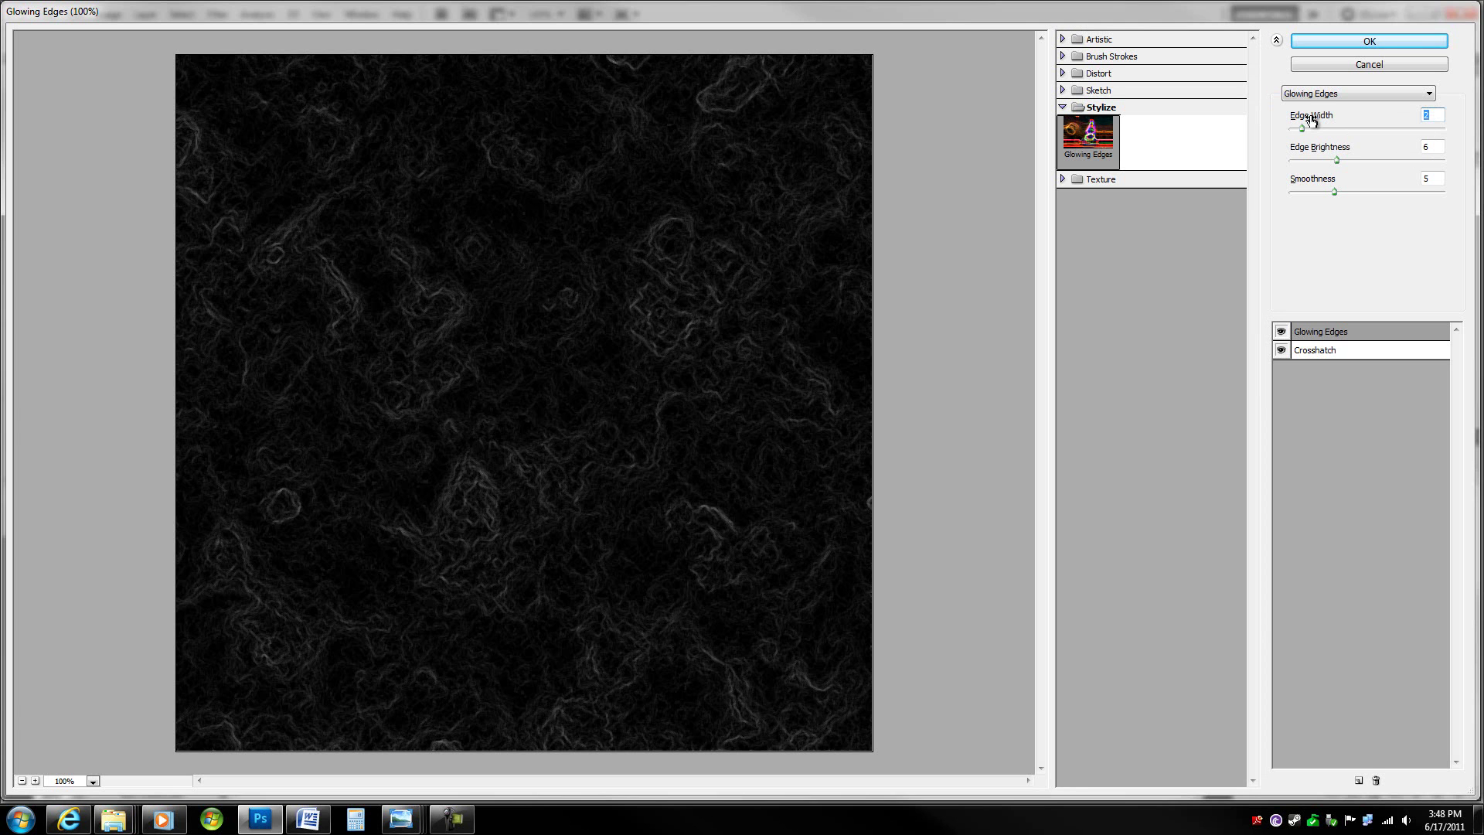
text(1)
key(Tab)
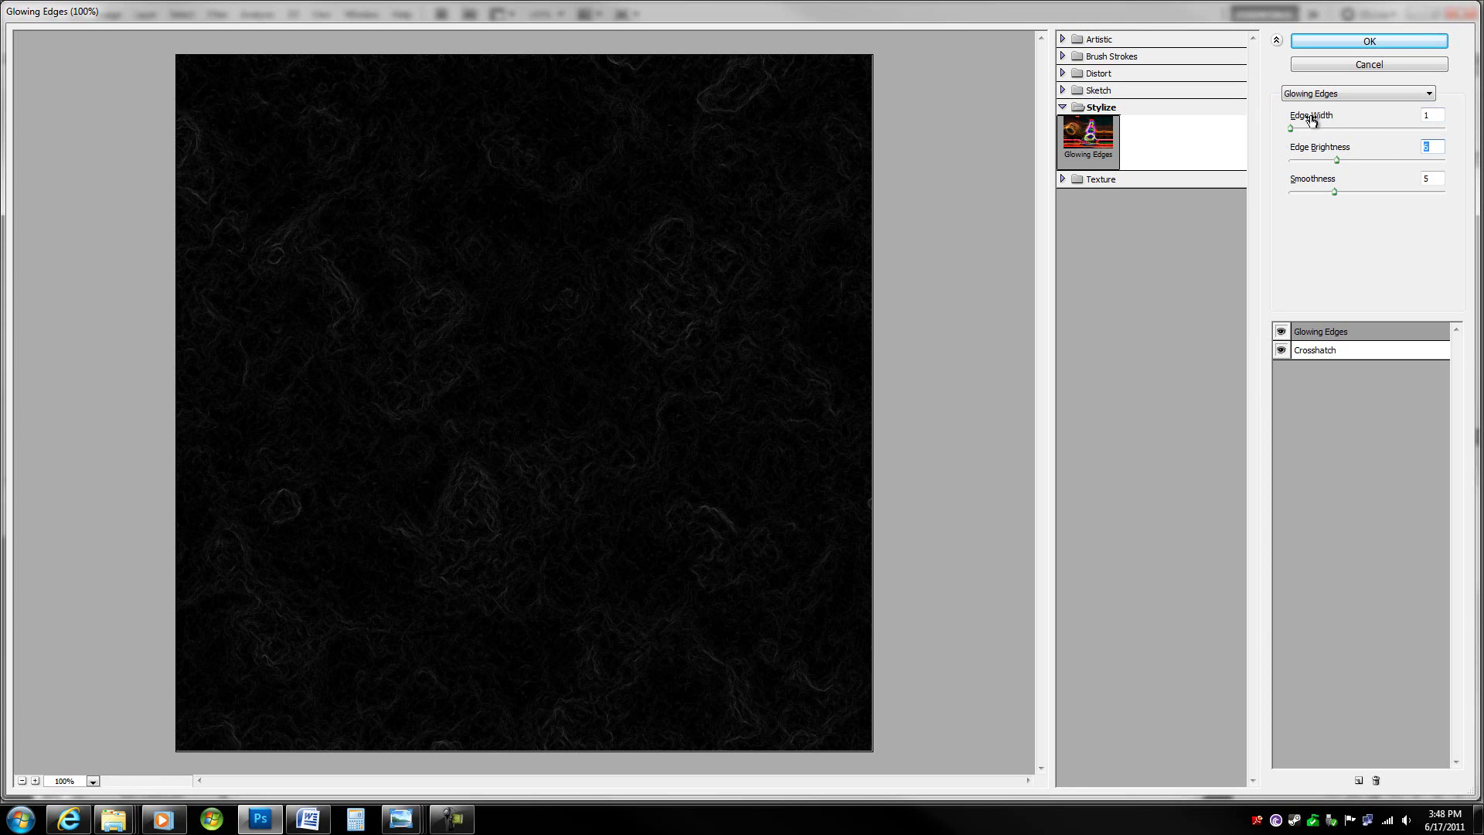
key(Up)
key(Up)
key(Up)
key(Up)
key(Up)
key(Up)
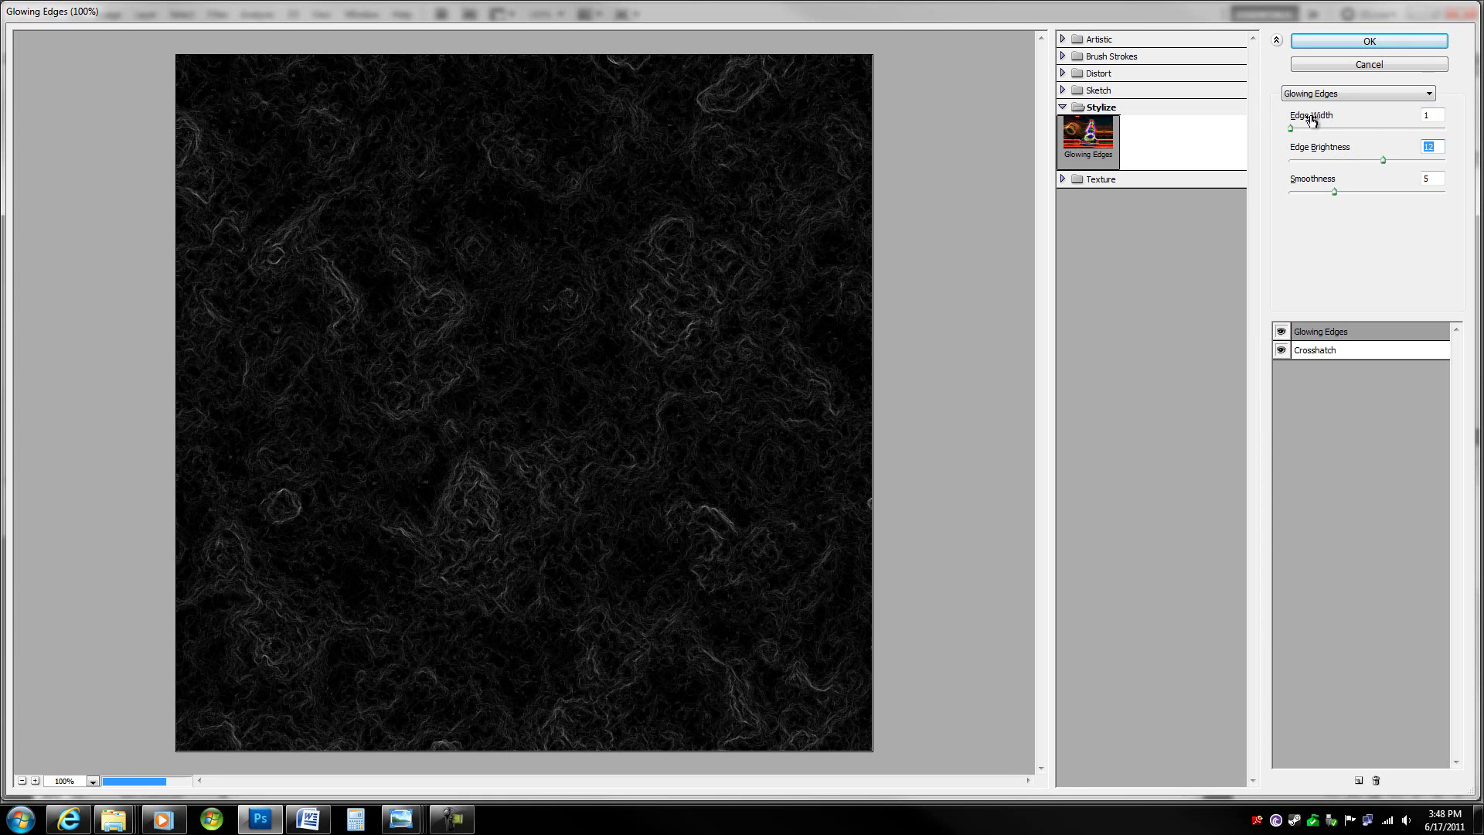
key(Tab)
key(Up)
key(Up)
key(Up)
key(Up)
key(Up)
key(Up)
key(Up)
key(Up)
key(Up)
key(Up)
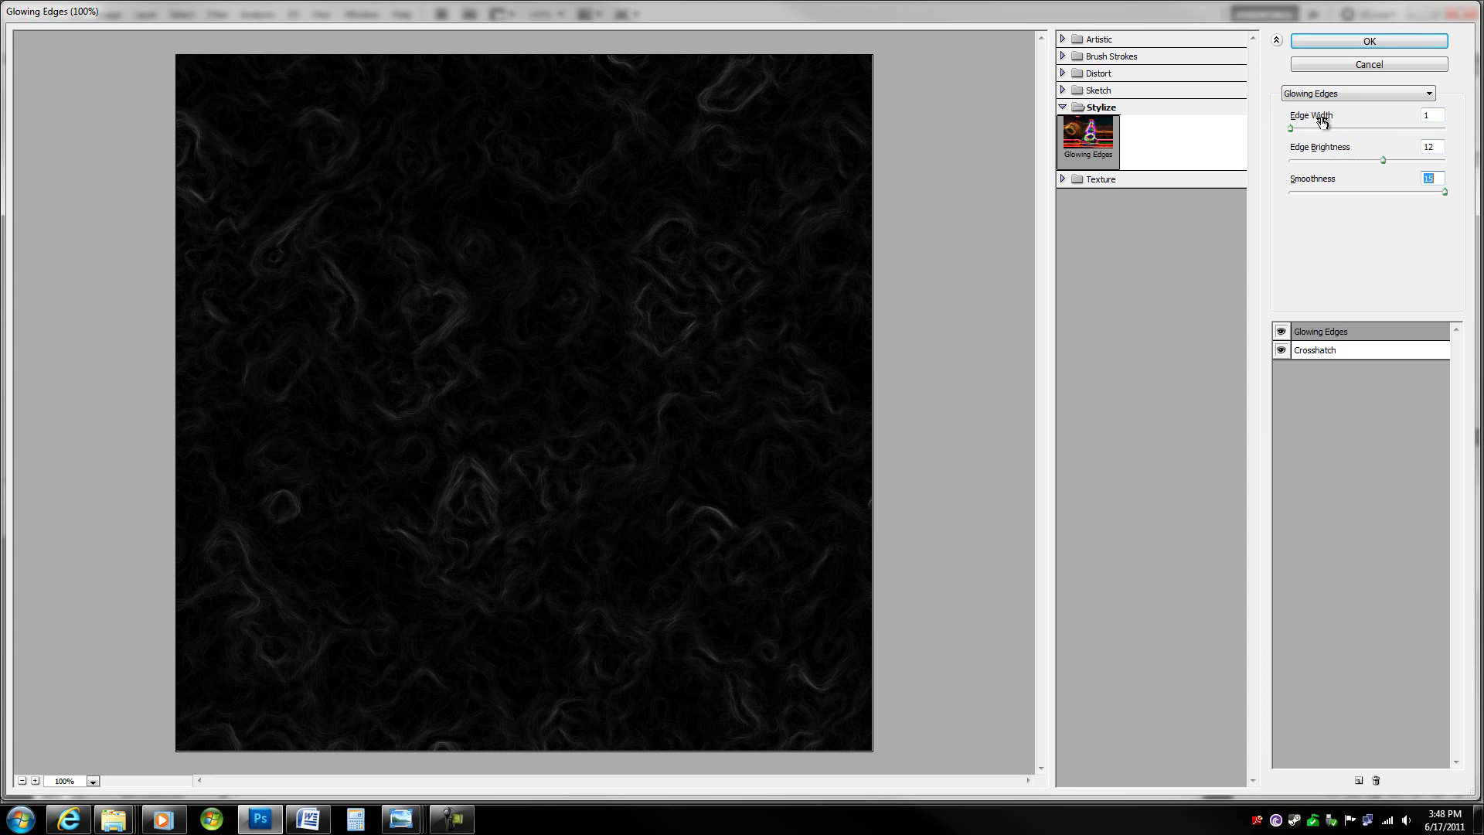
click(1434, 180)
Apply the Filter Gallery effect and set its smart filter blend mode to Color Dodge.
click(1340, 42)
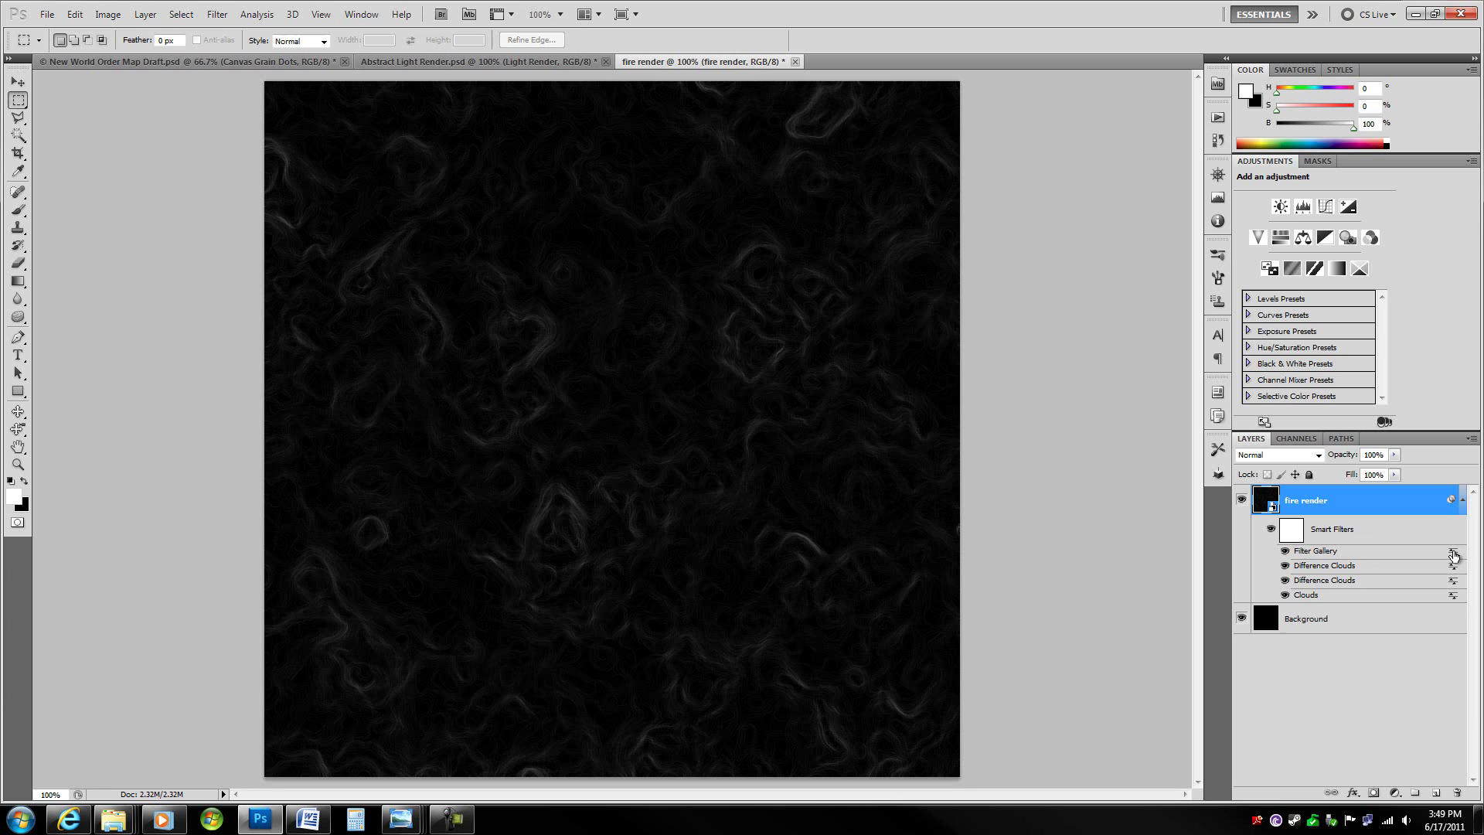
double_click(1453, 554)
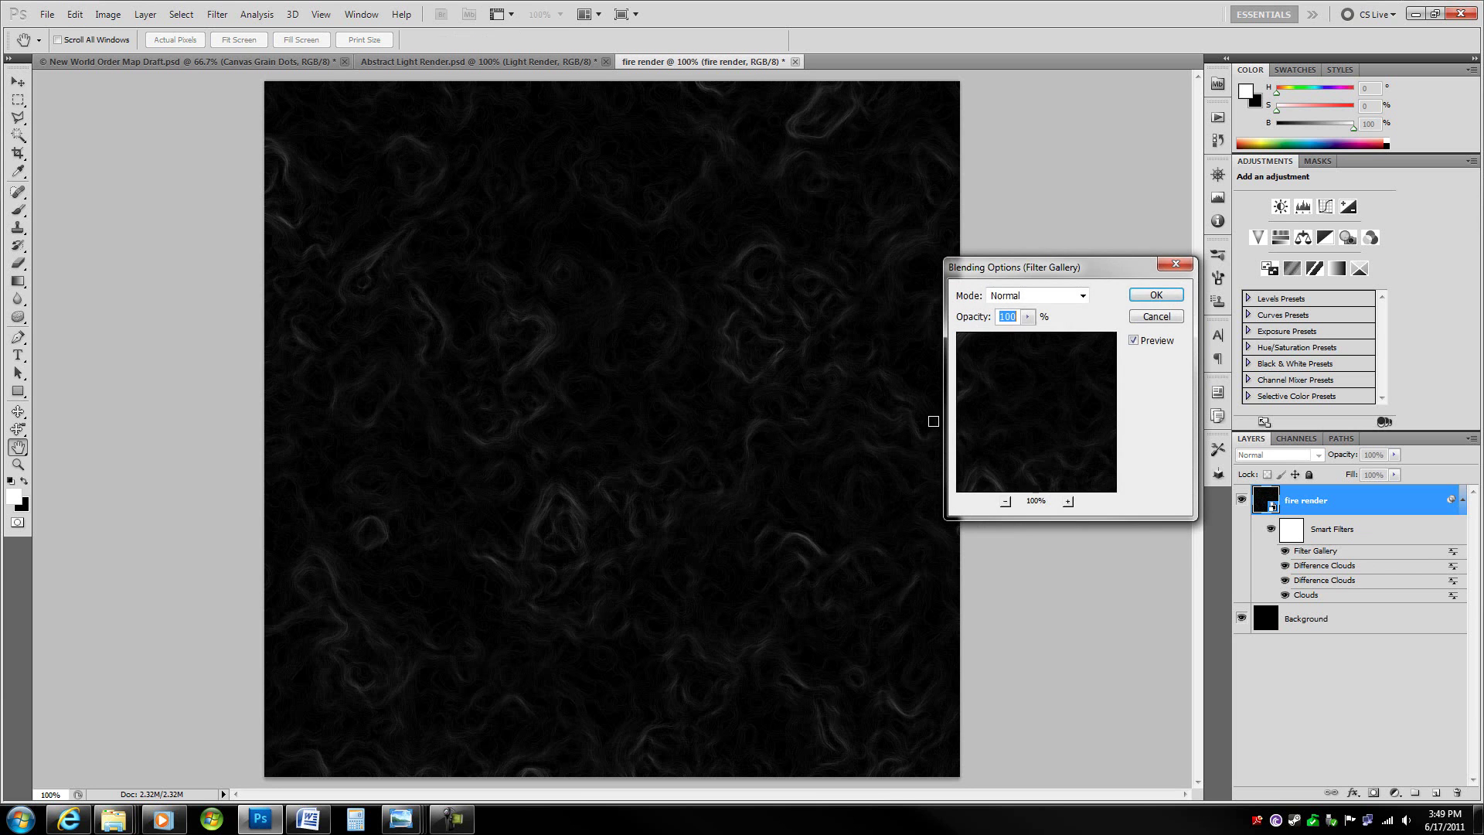
click(1017, 294)
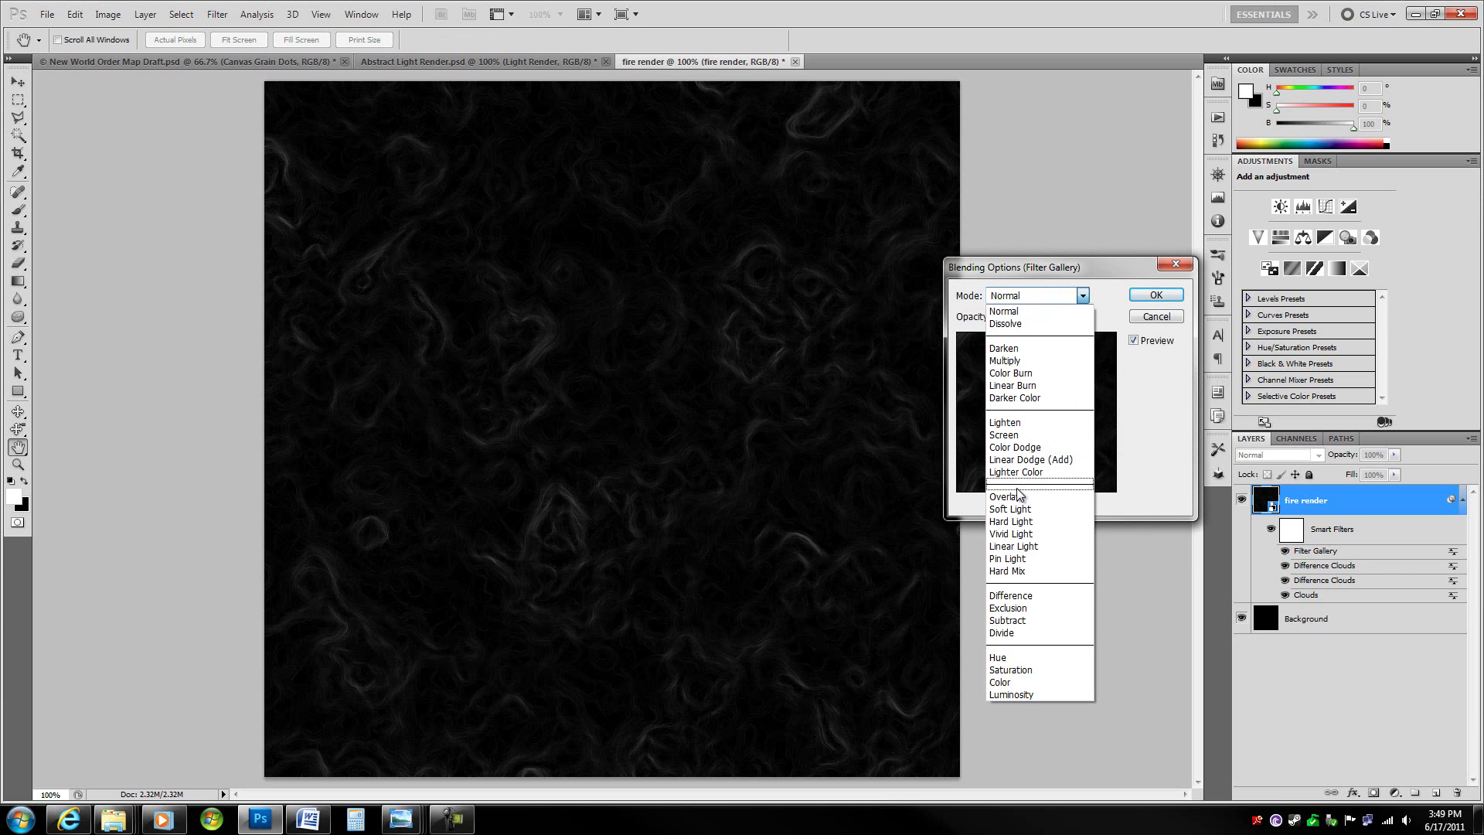
click(1025, 448)
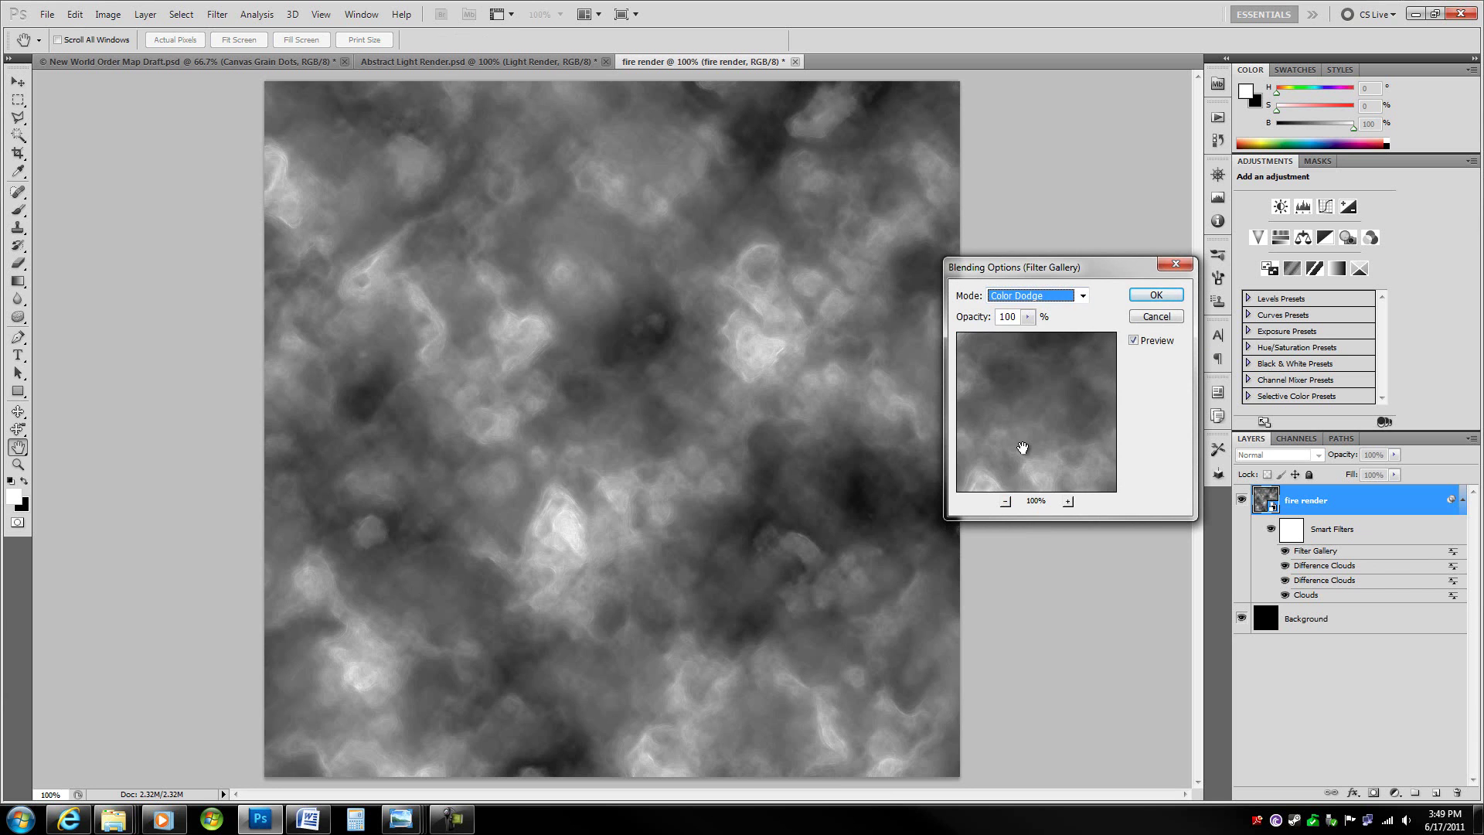
key(Tab)
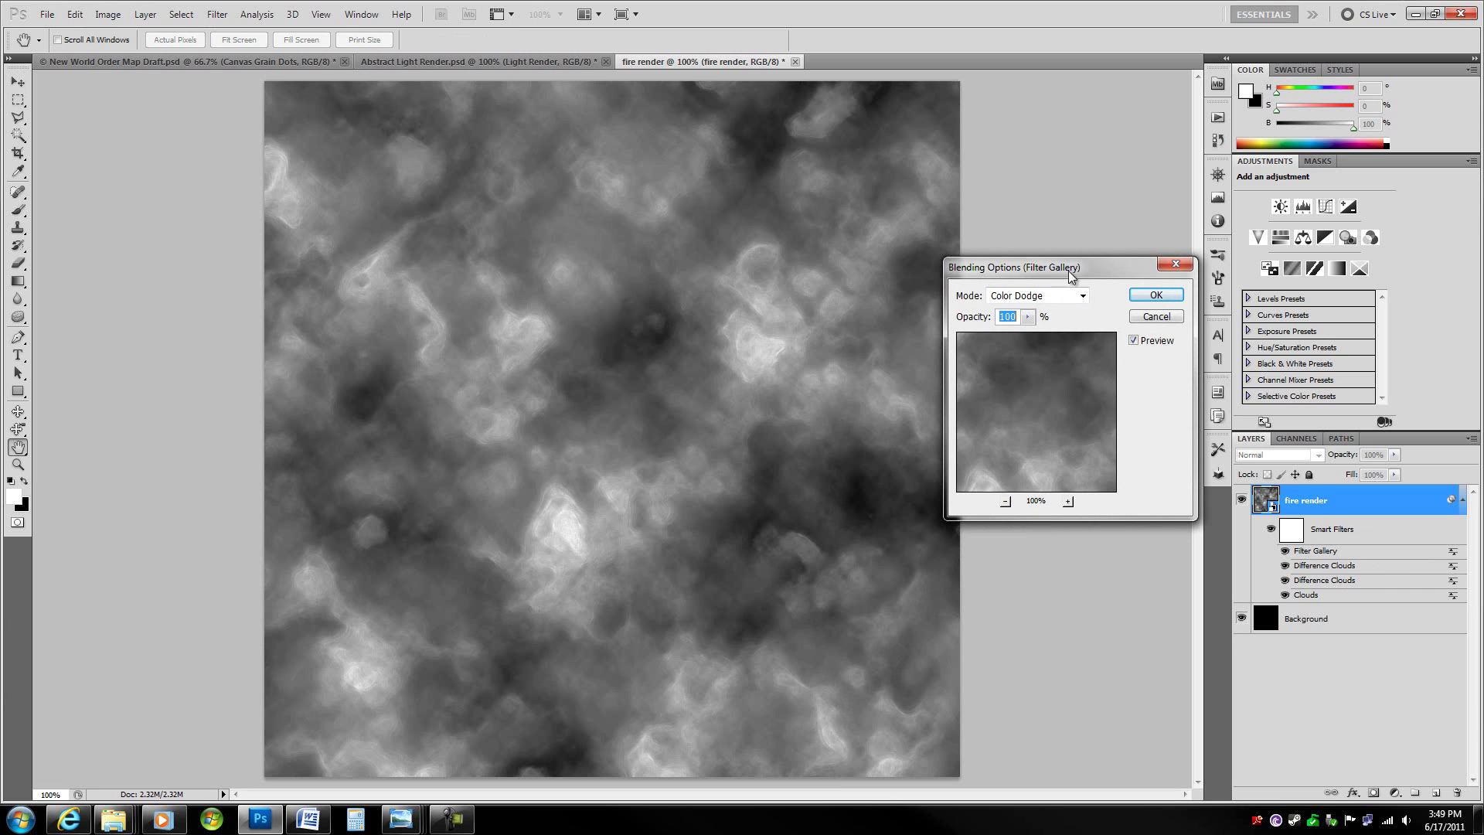
click(1157, 295)
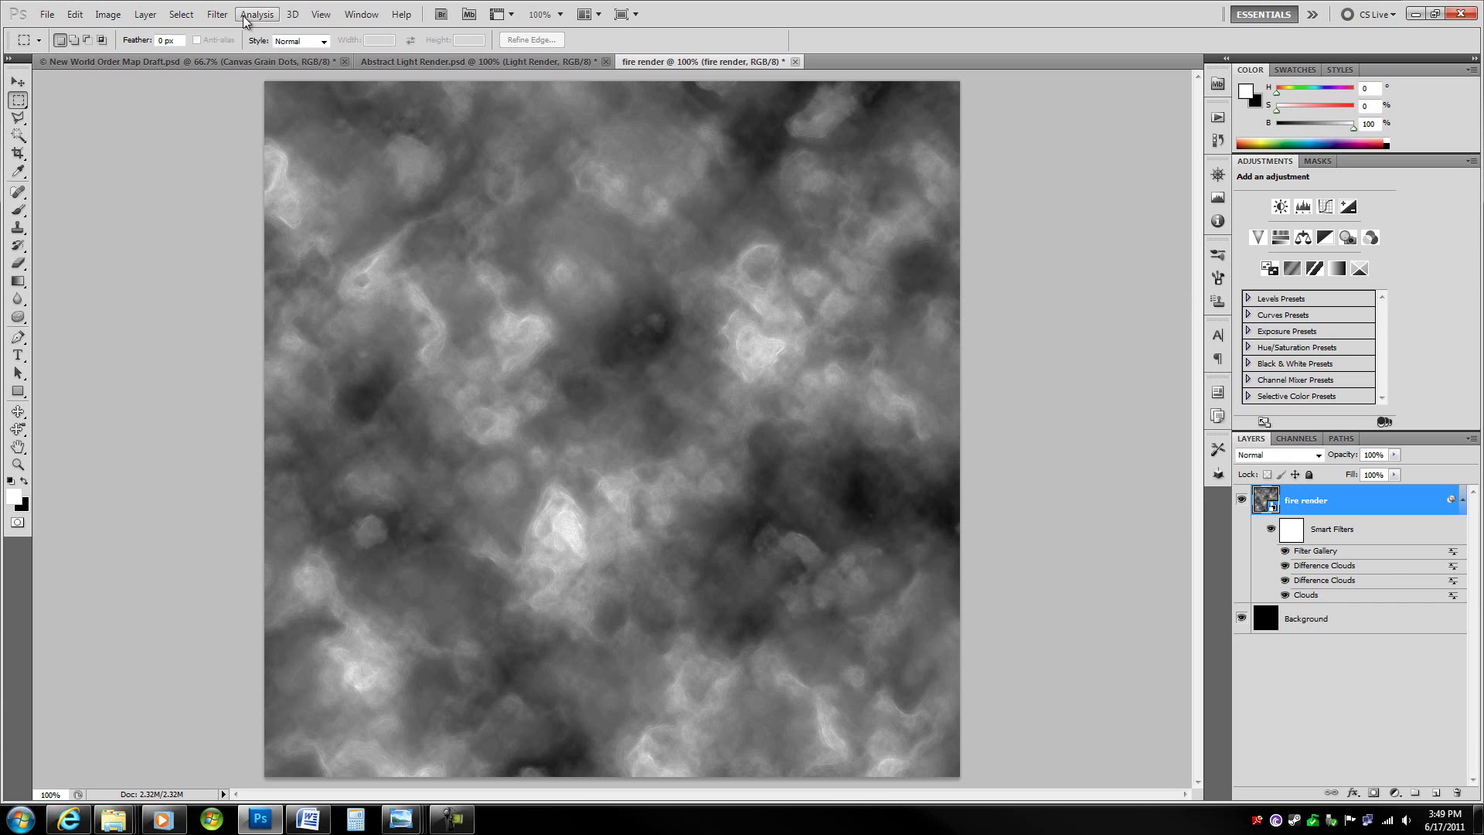
Add a separate Glowing Edges smart filter with smoothness lowered from 15 to 10.
click(222, 14)
mouse_move(244, 272)
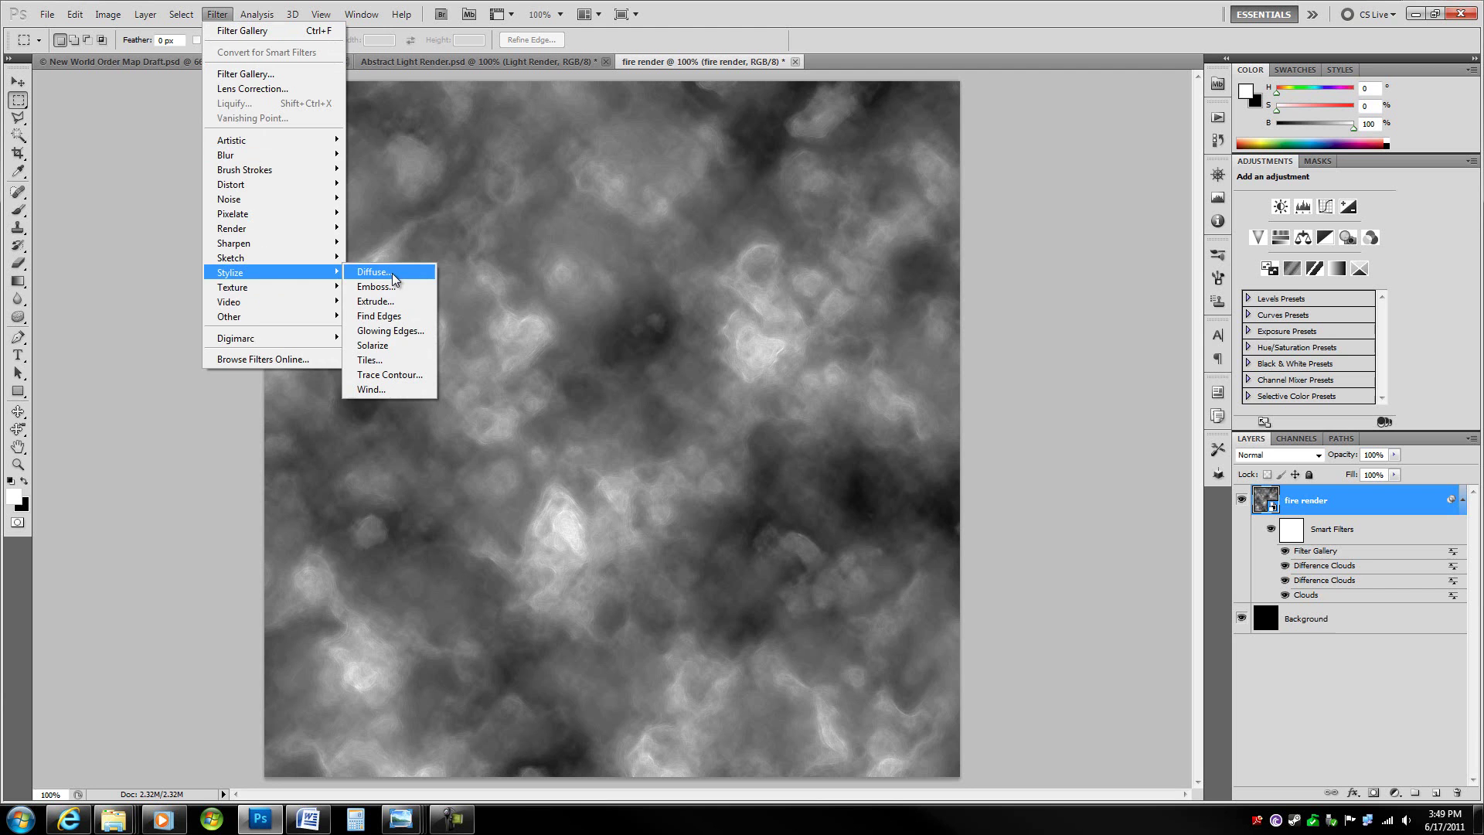
click(399, 331)
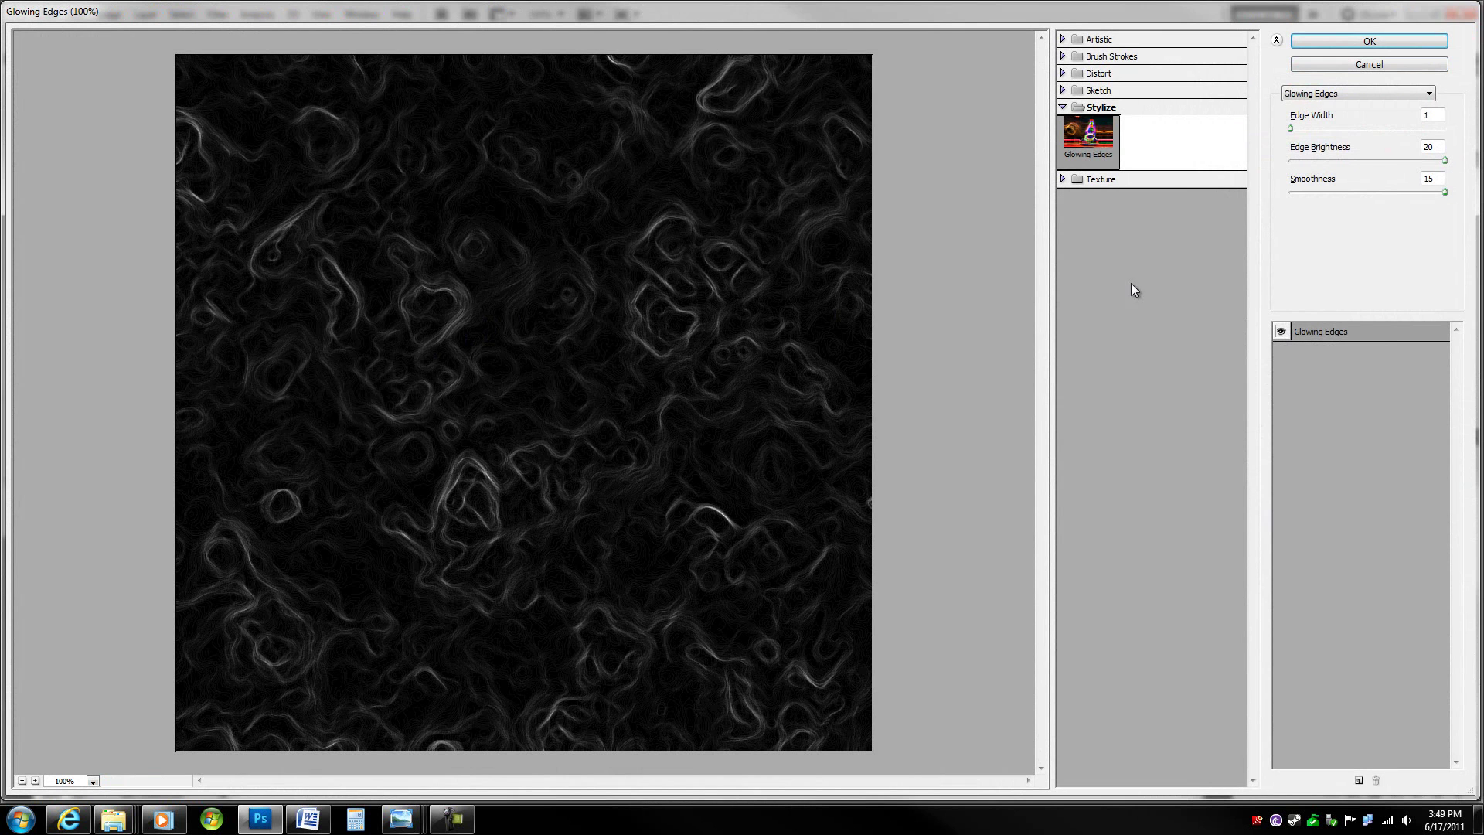
double_click(1433, 113)
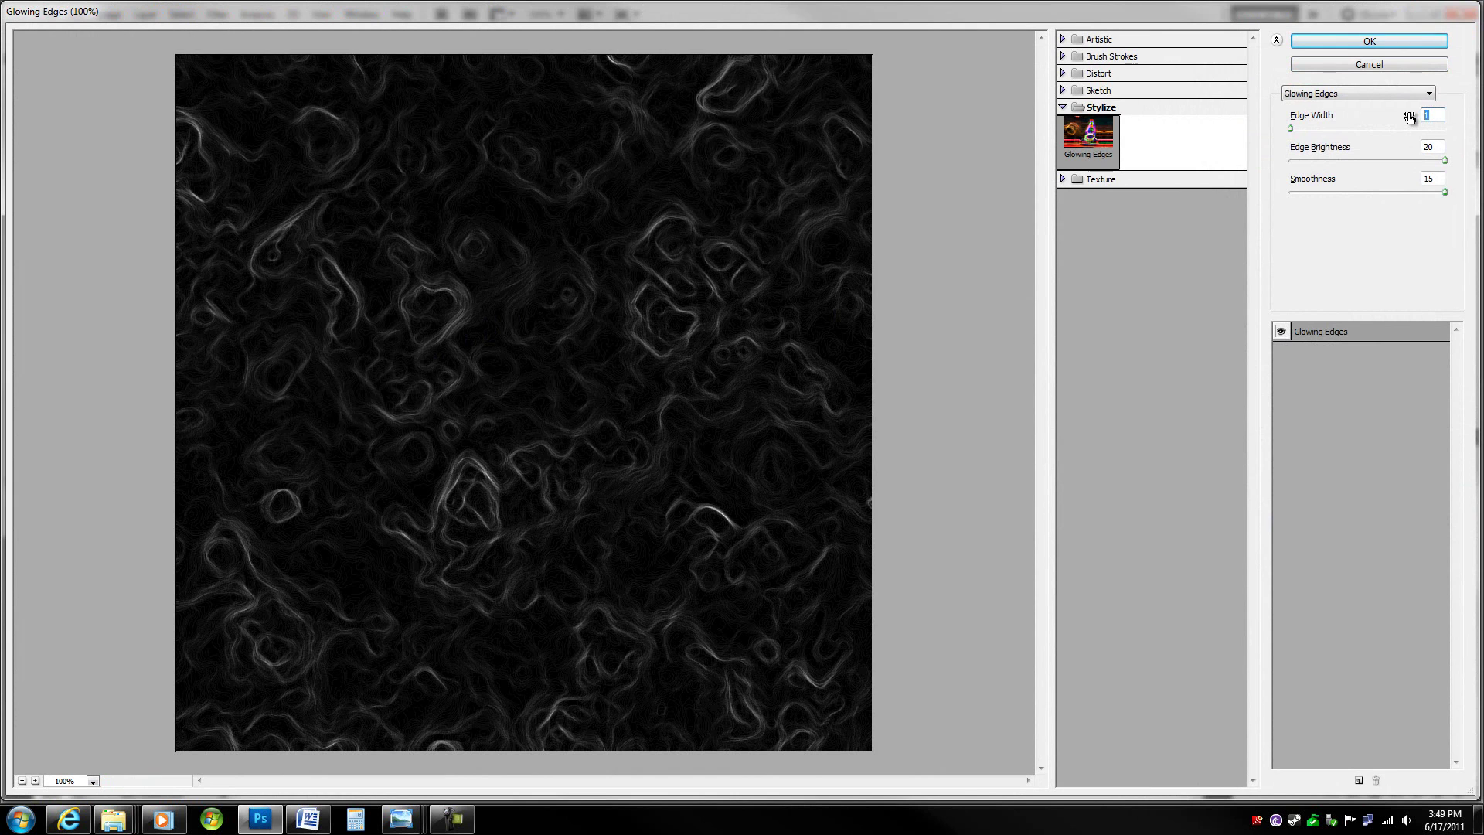
click(1438, 146)
drag(1446, 193, 1445, 159)
click(1367, 44)
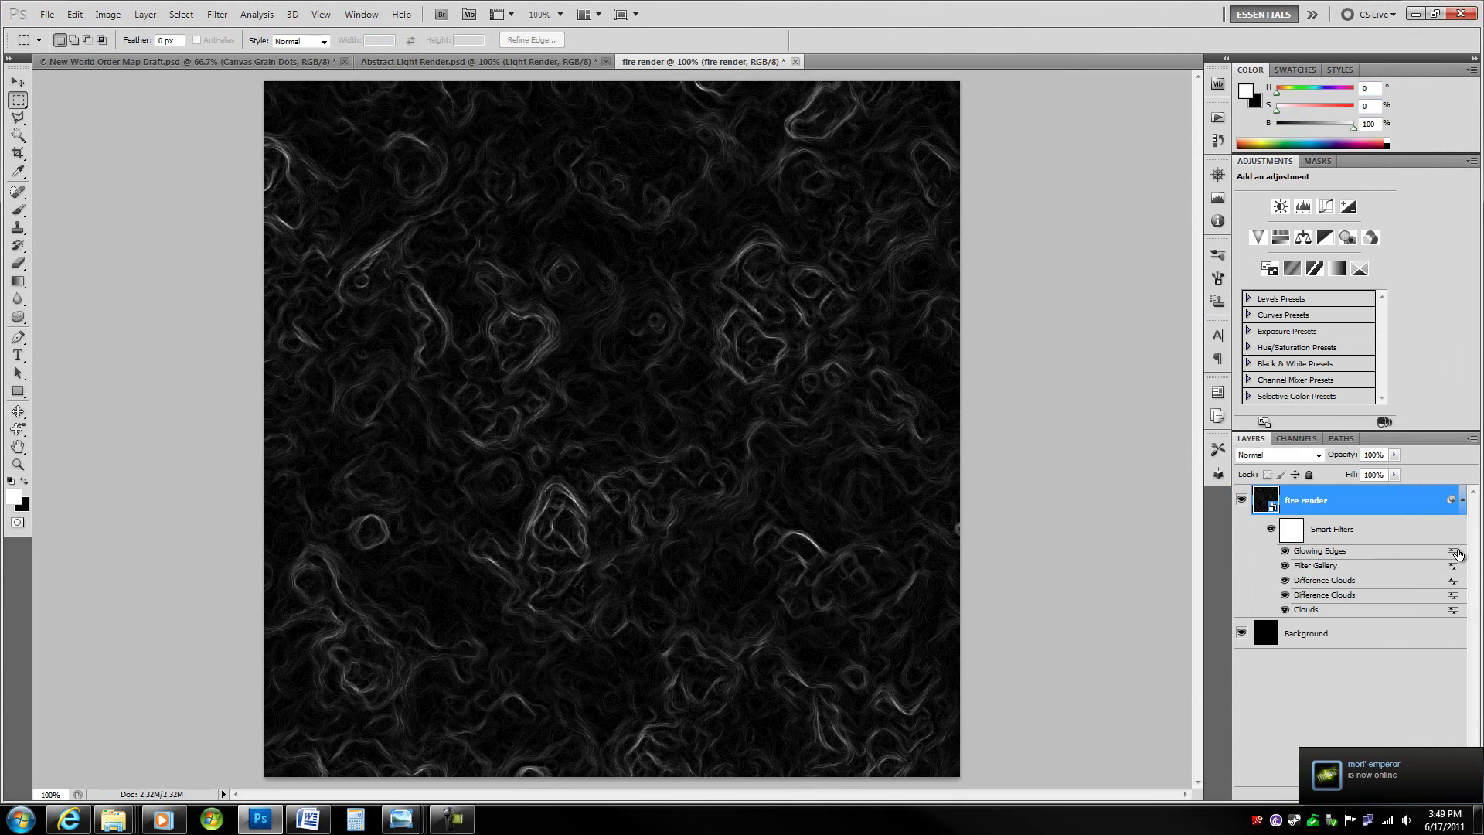
Set the Glowing Edges filter's blending to Color Dodge at 30% opacity.
double_click(1455, 554)
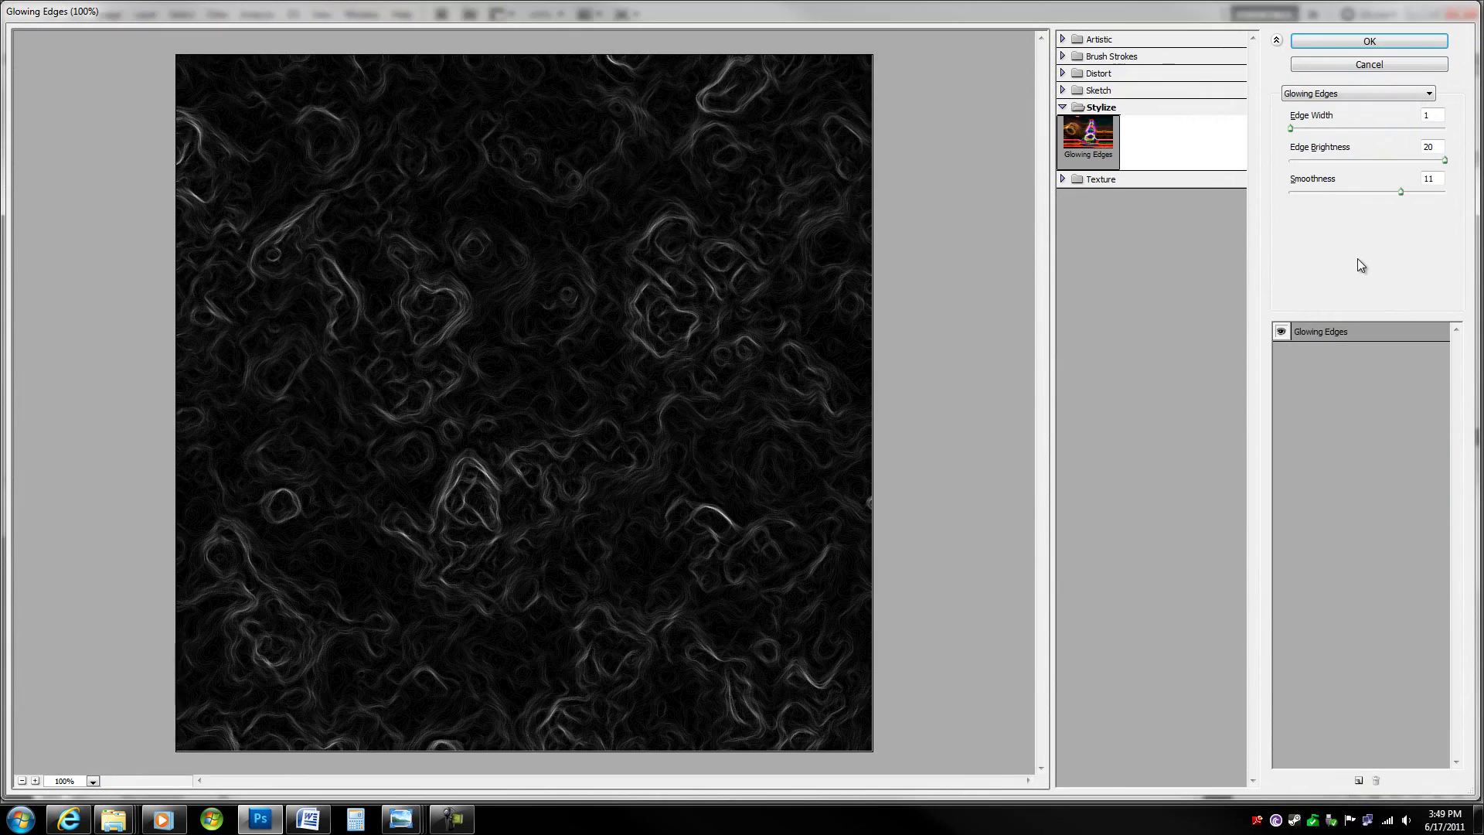
key(Escape)
double_click(1452, 553)
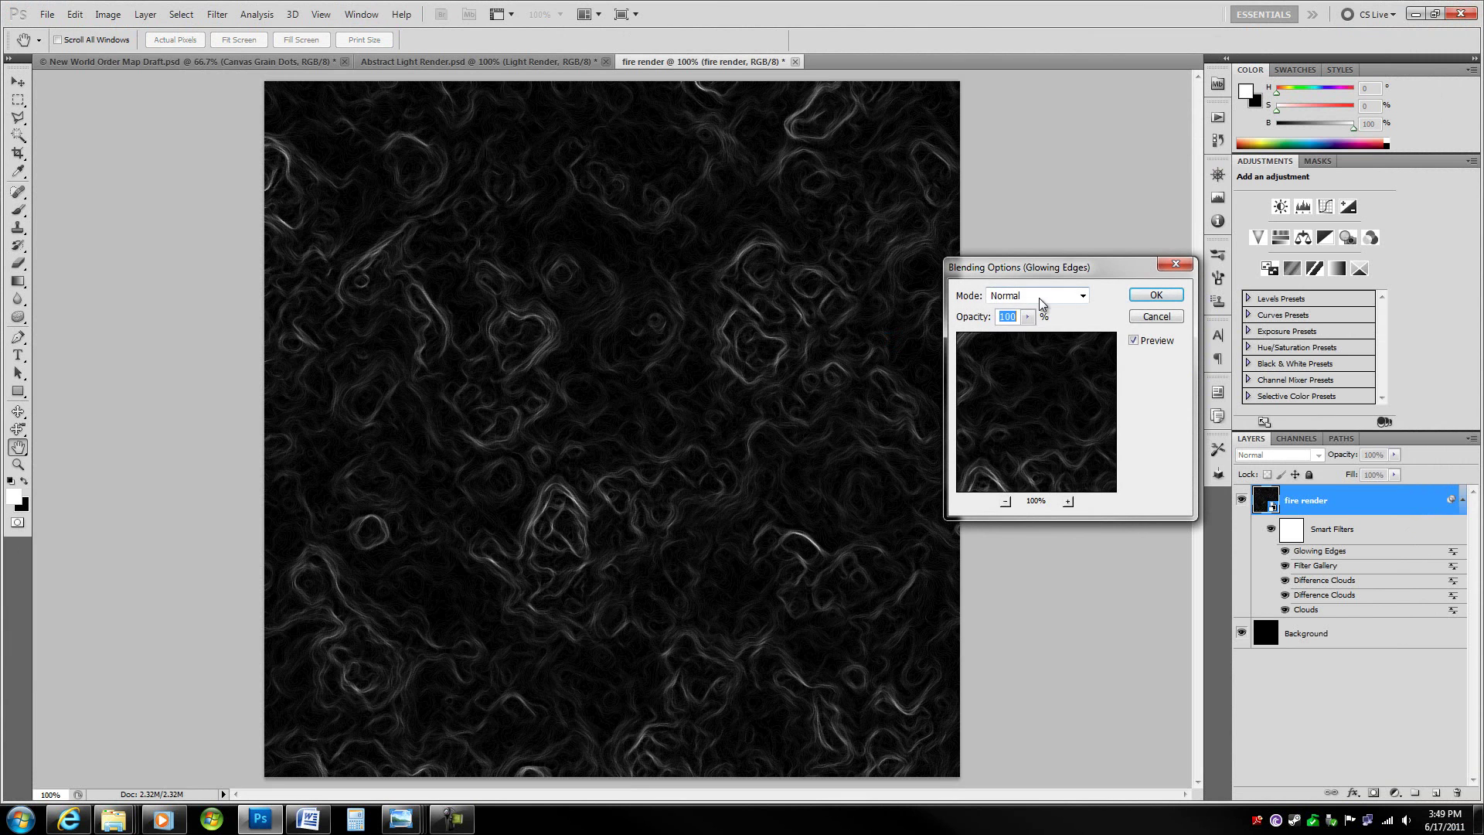
click(1044, 297)
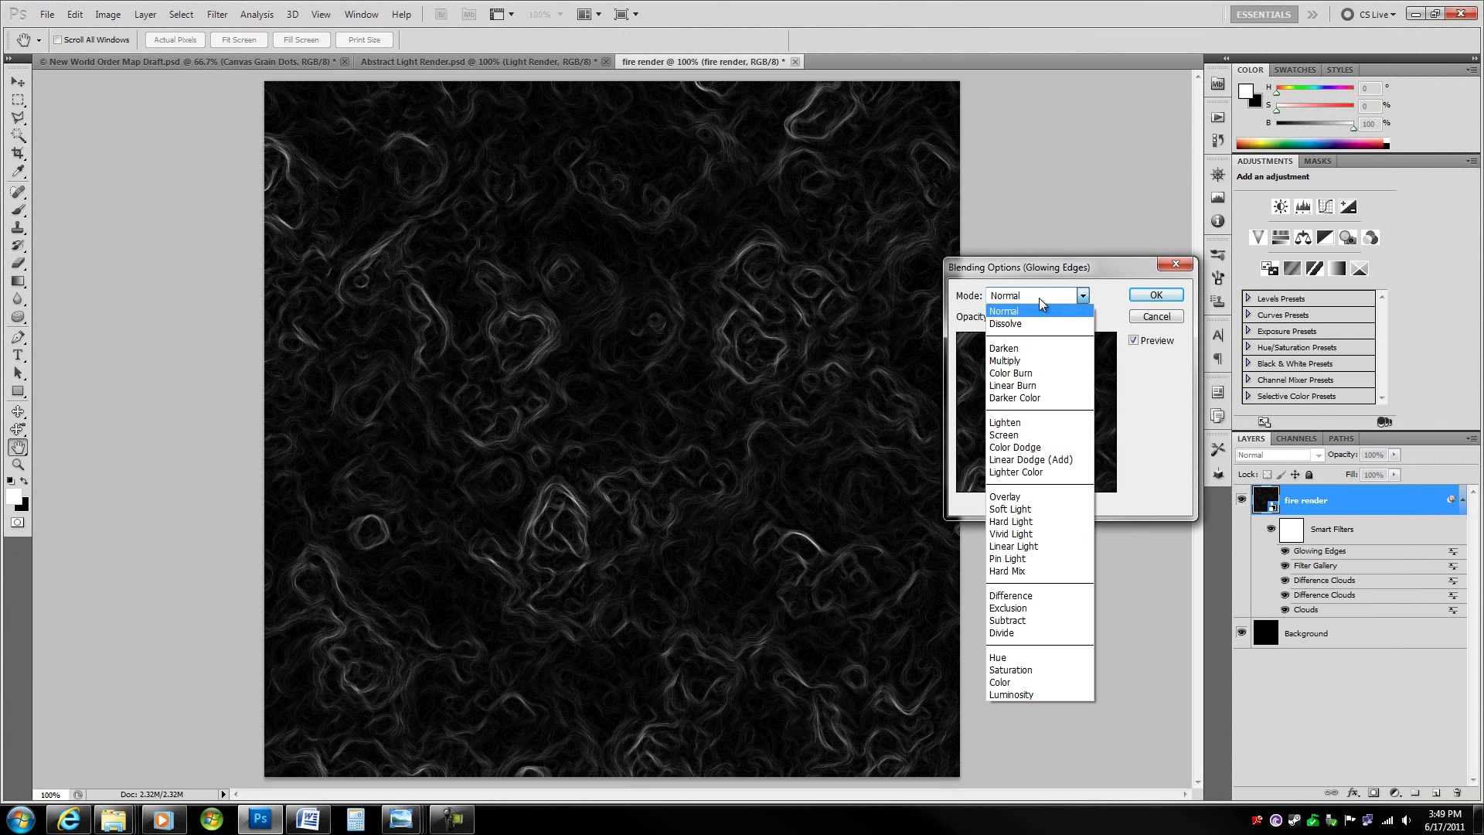
click(1025, 448)
click(1012, 317)
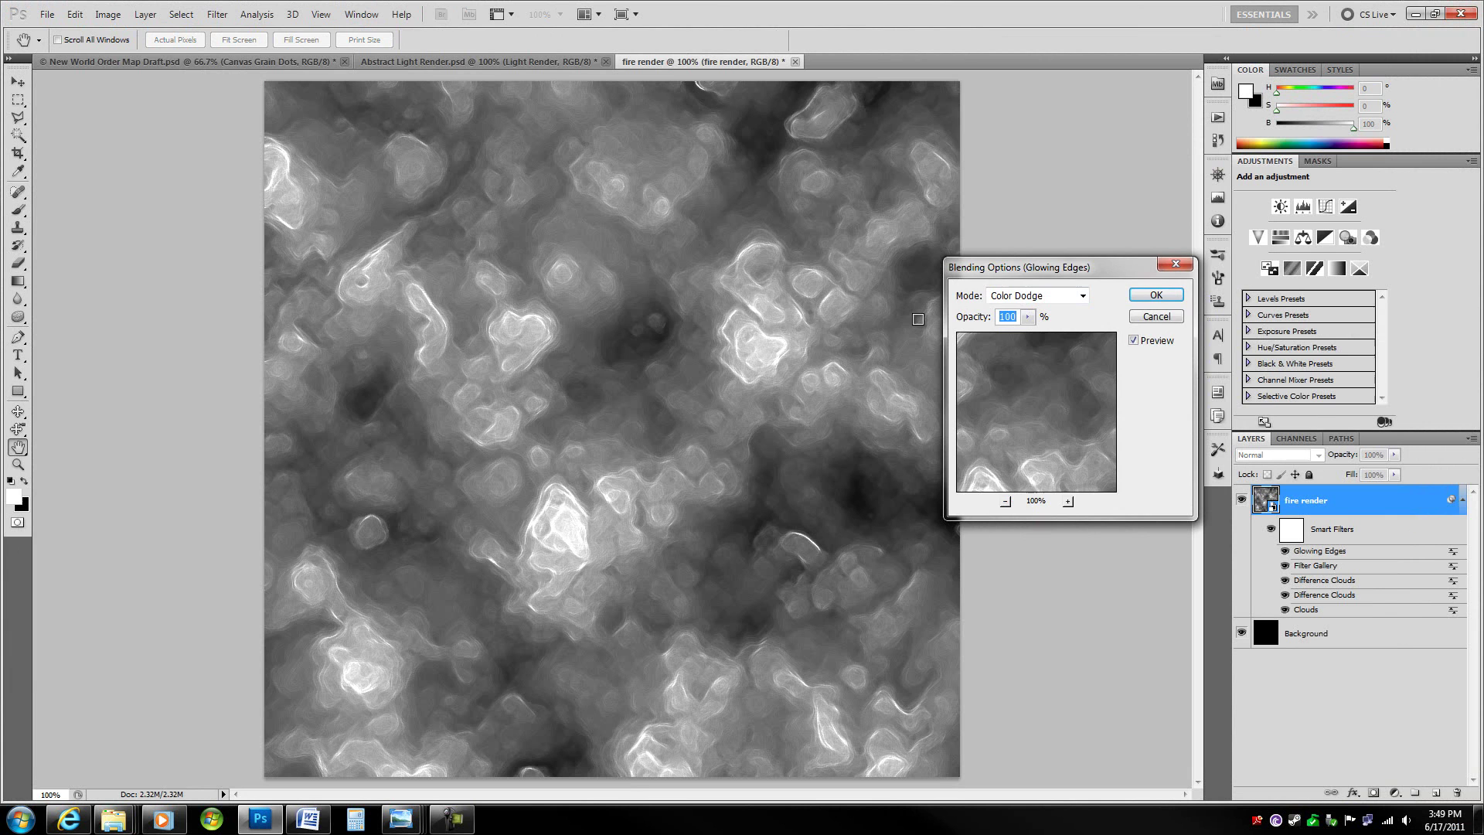
key(Return)
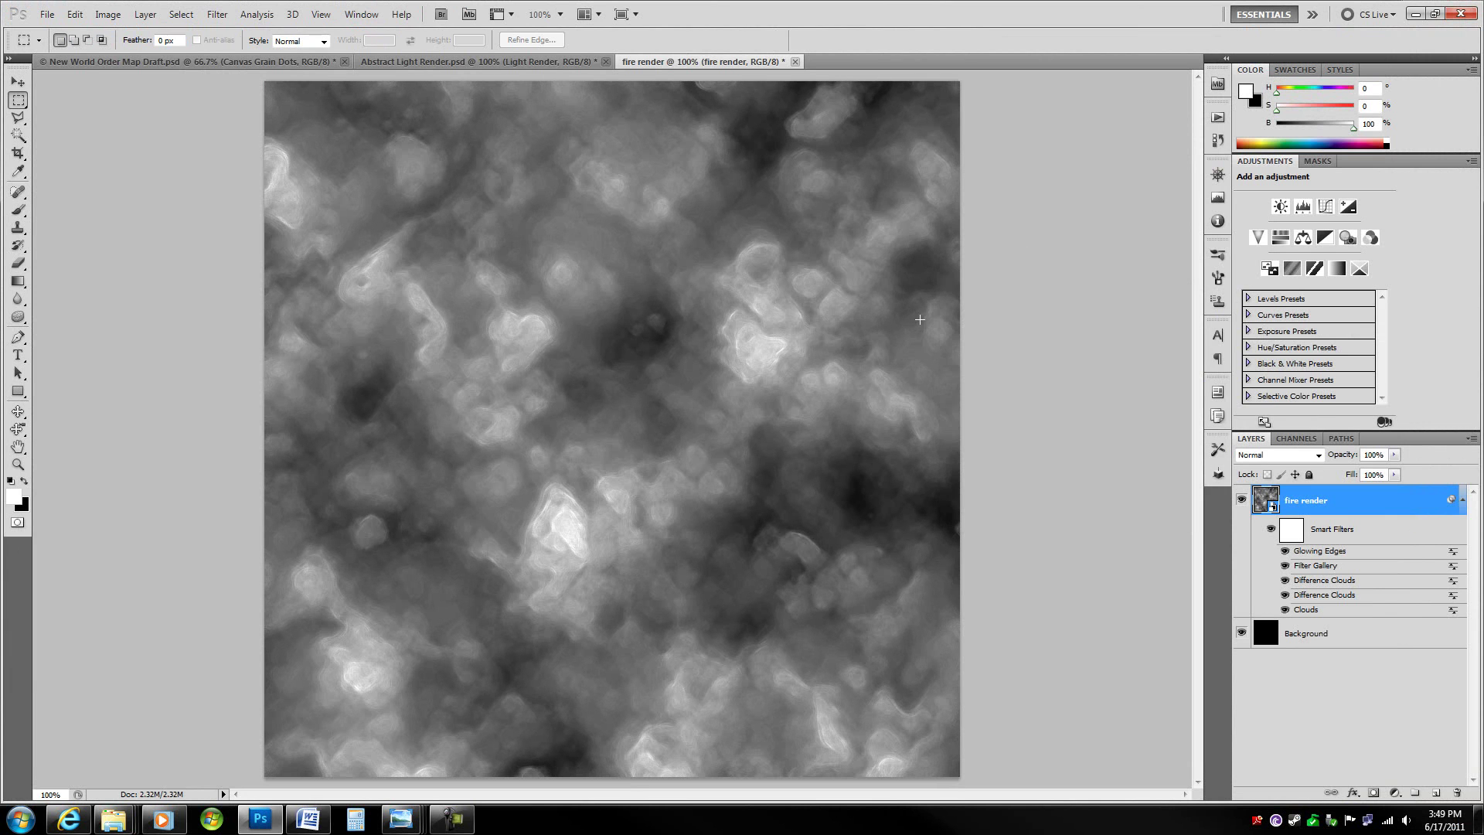
Add a Gaussian Blur smart filter with an 8-pixel radius.
click(217, 14)
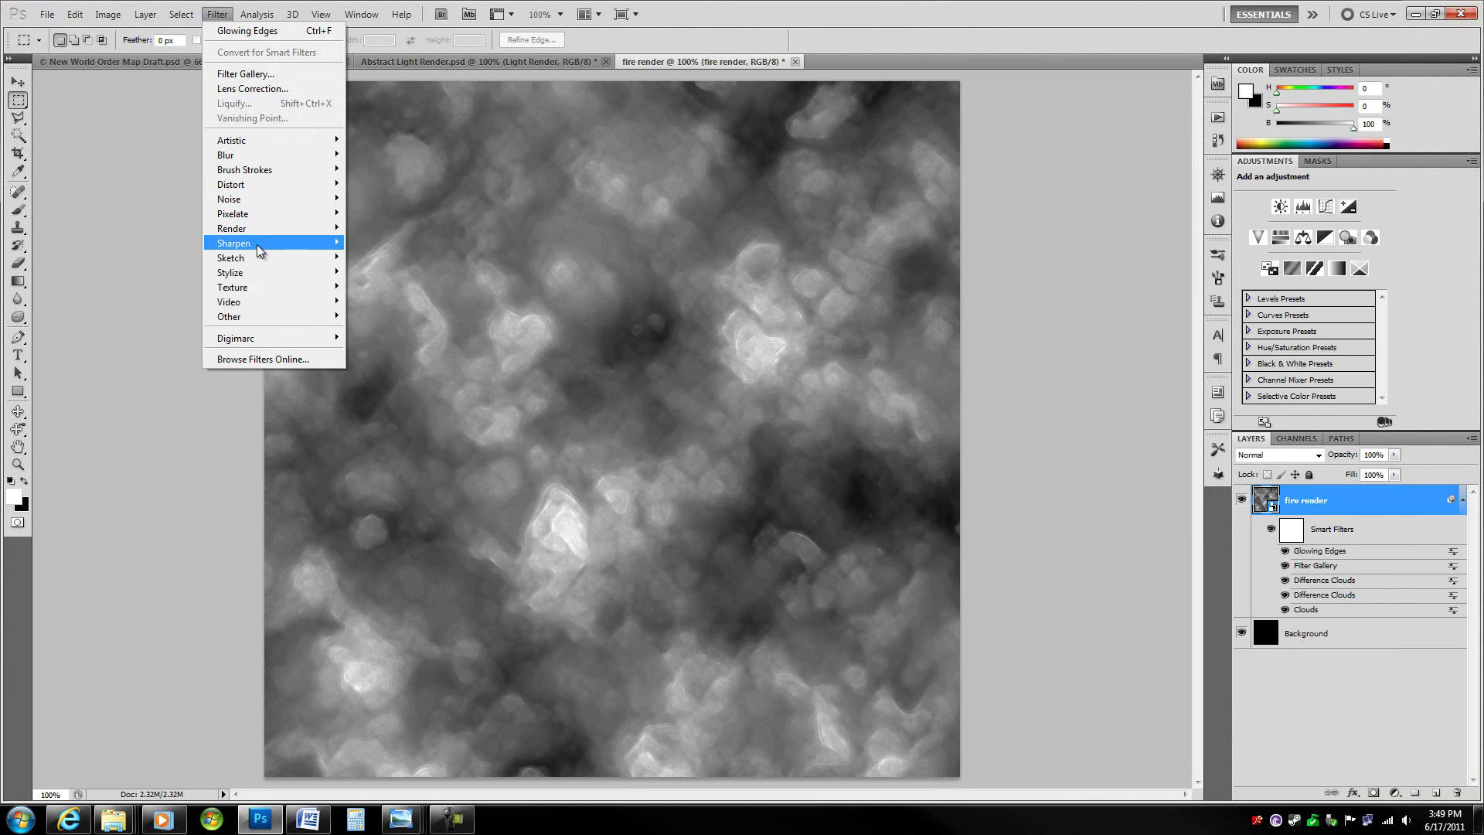
mouse_move(259, 249)
mouse_move(259, 158)
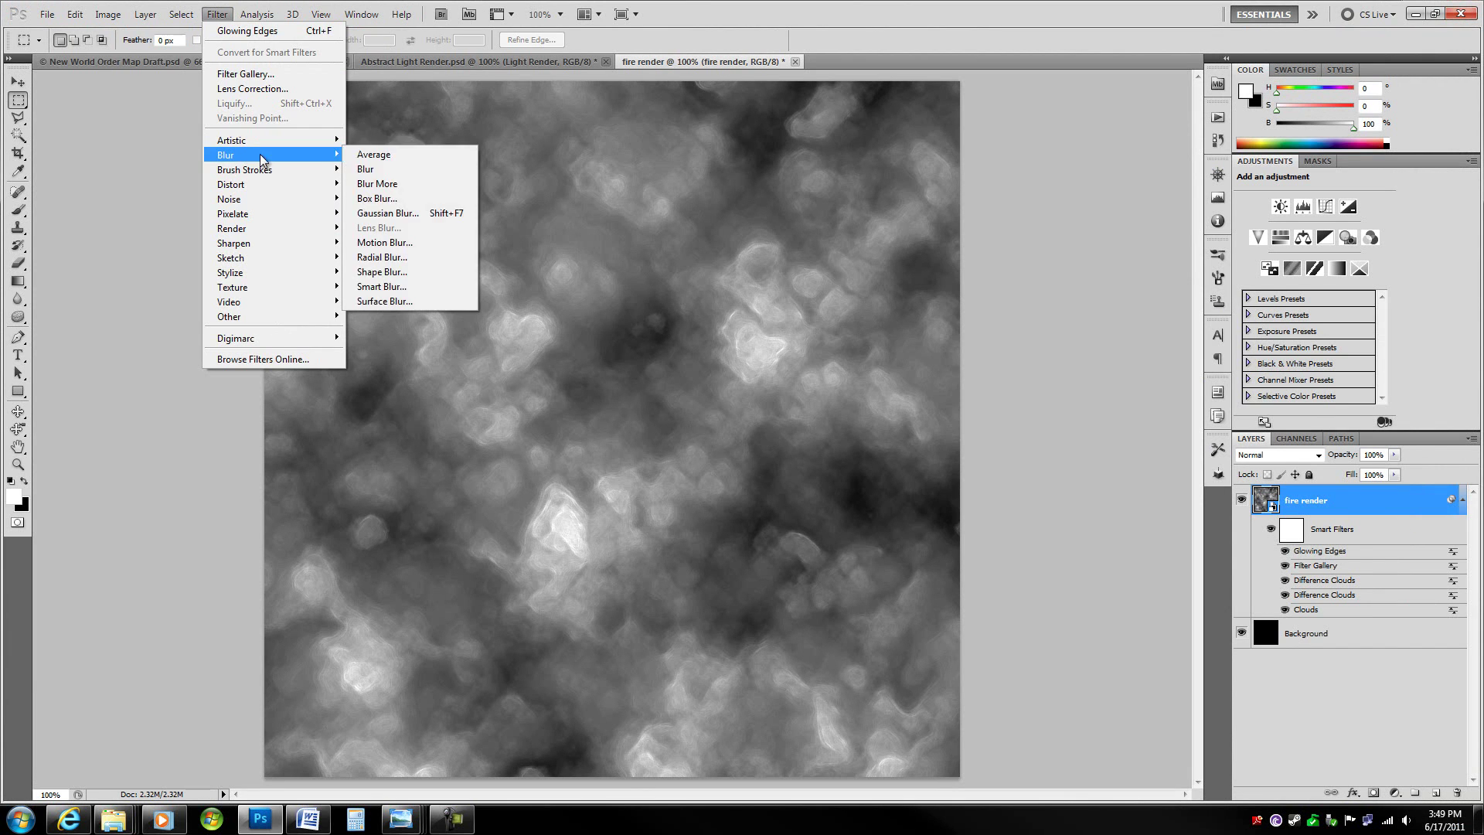
click(388, 213)
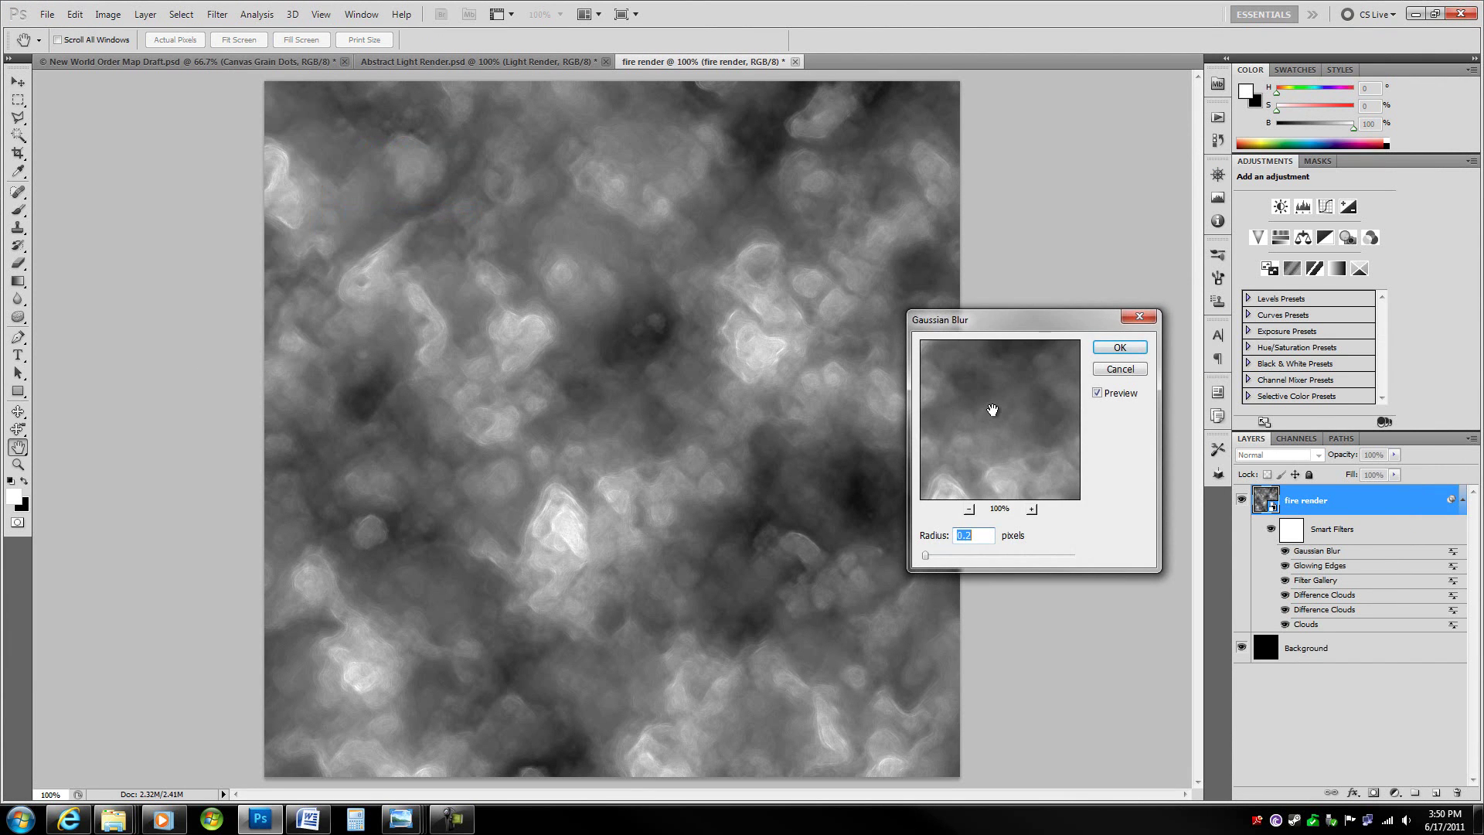
key(shift+Up)
key(shift+Up)
key(shift+Up)
key(shift+Up)
key(shift+Up)
key(shift+Up)
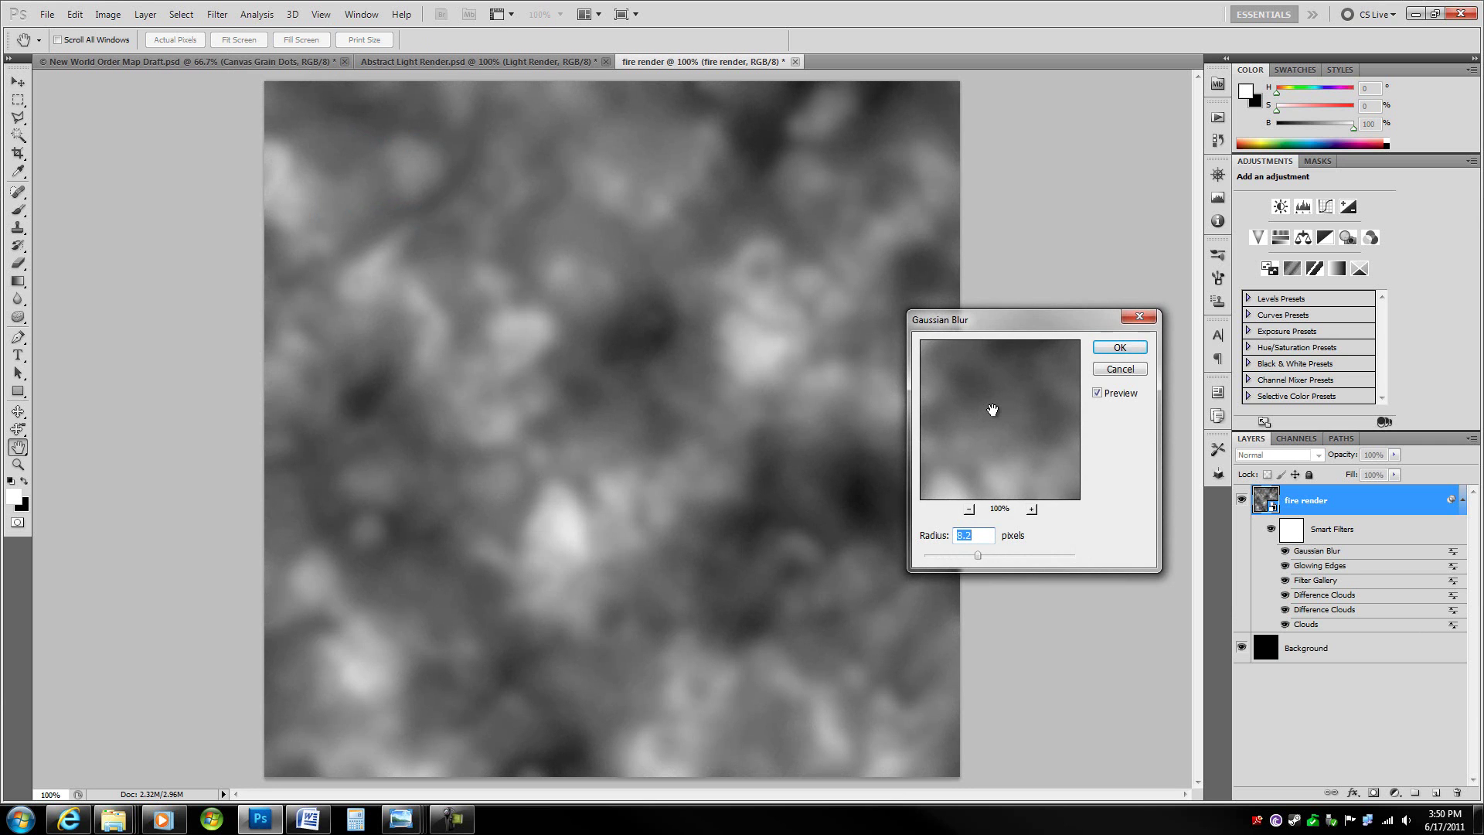
key(Return)
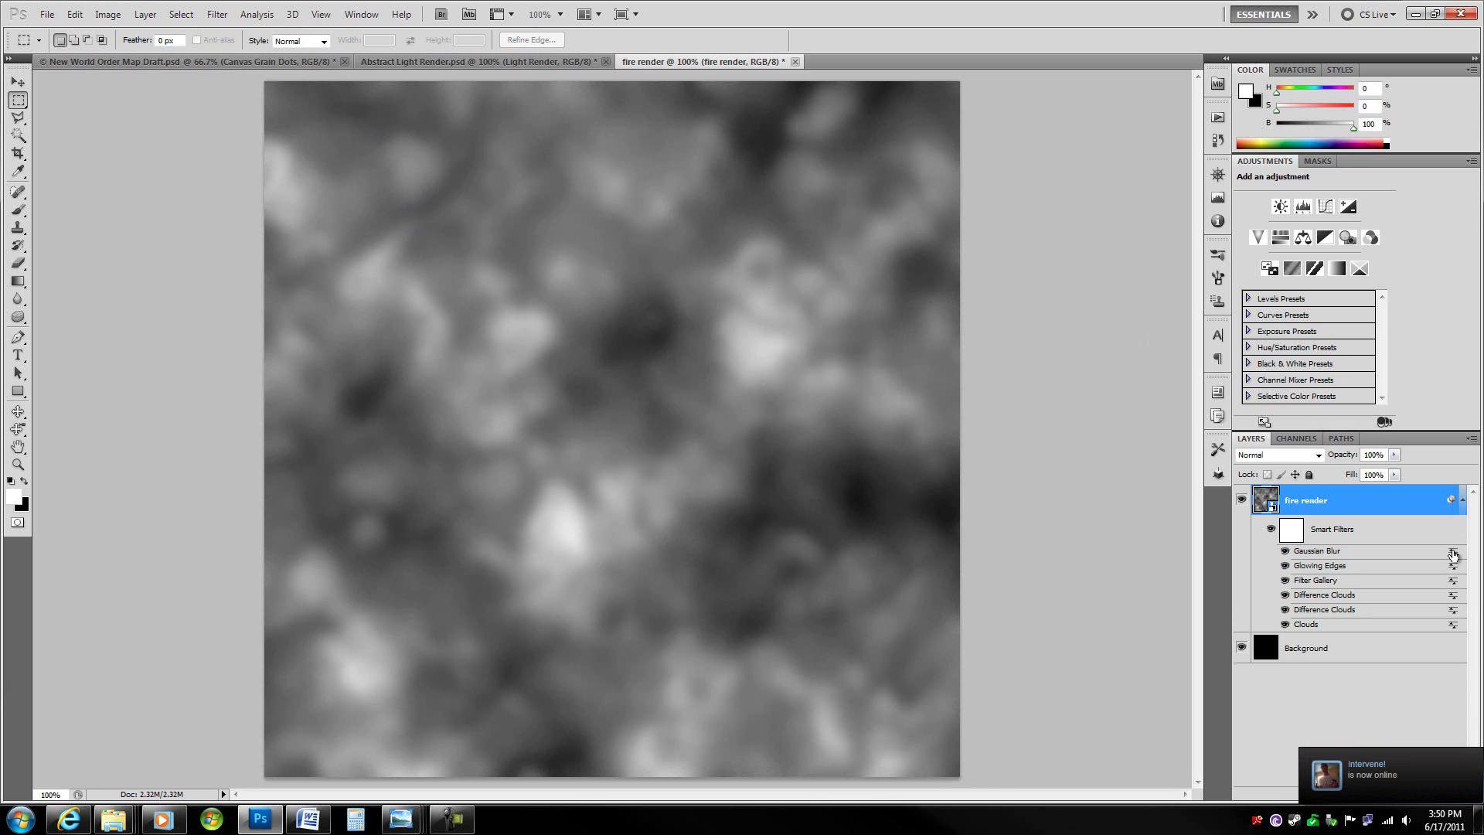
Set the Gaussian Blur's blending to Color Dodge at 20% opacity.
double_click(1453, 554)
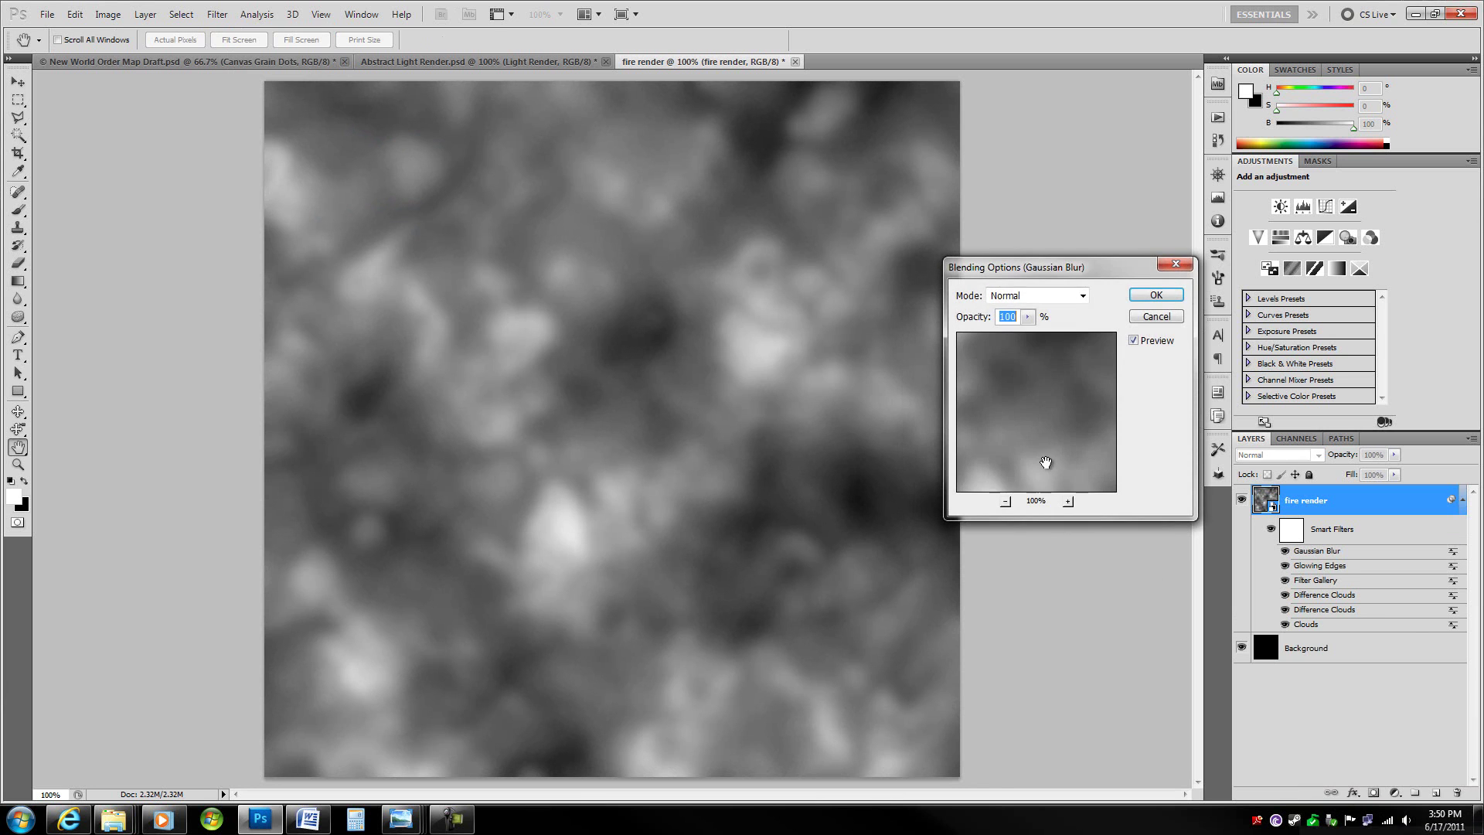
click(1064, 297)
click(1022, 446)
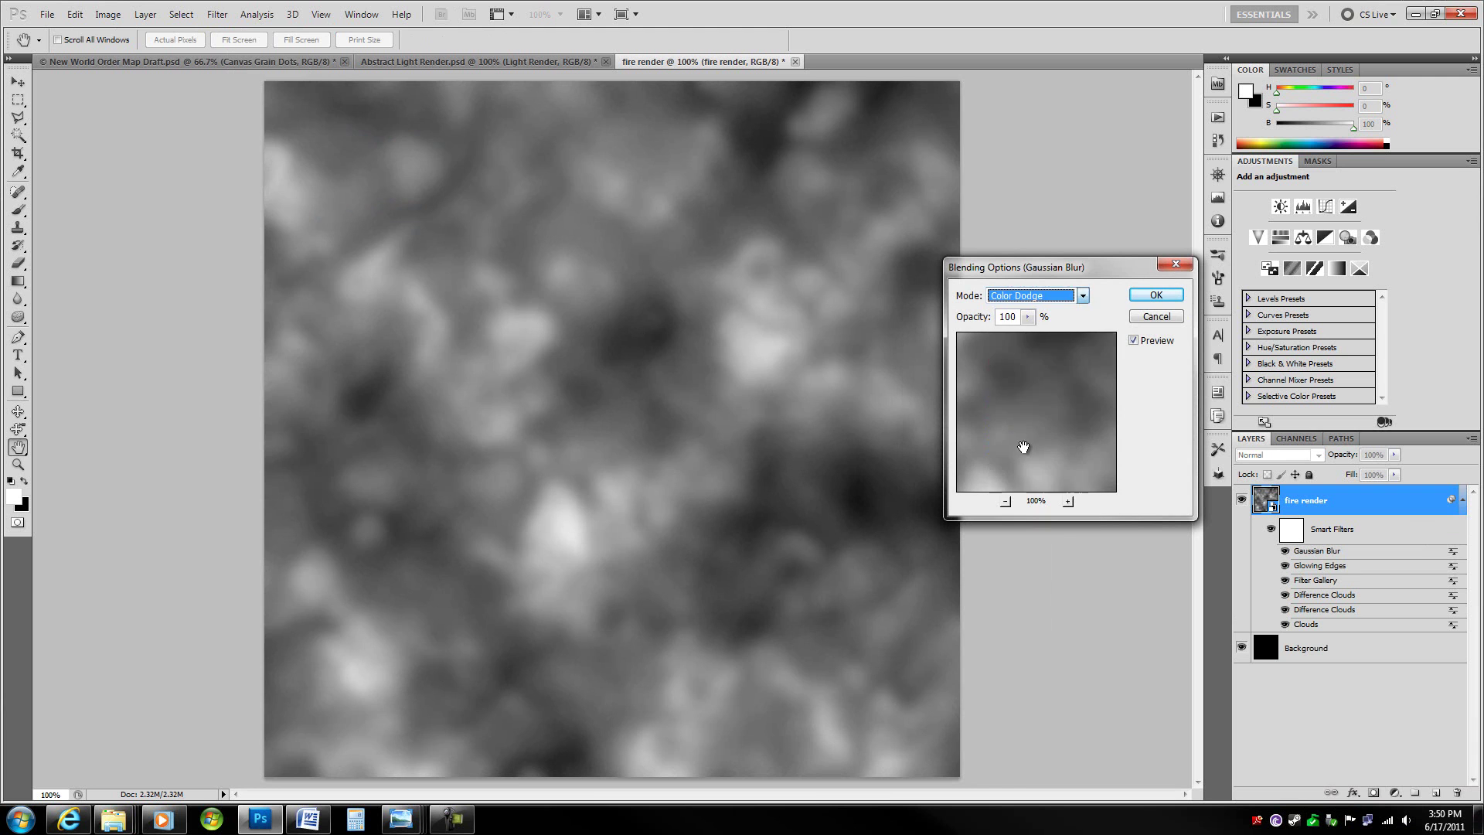
drag(1018, 316, 969, 314)
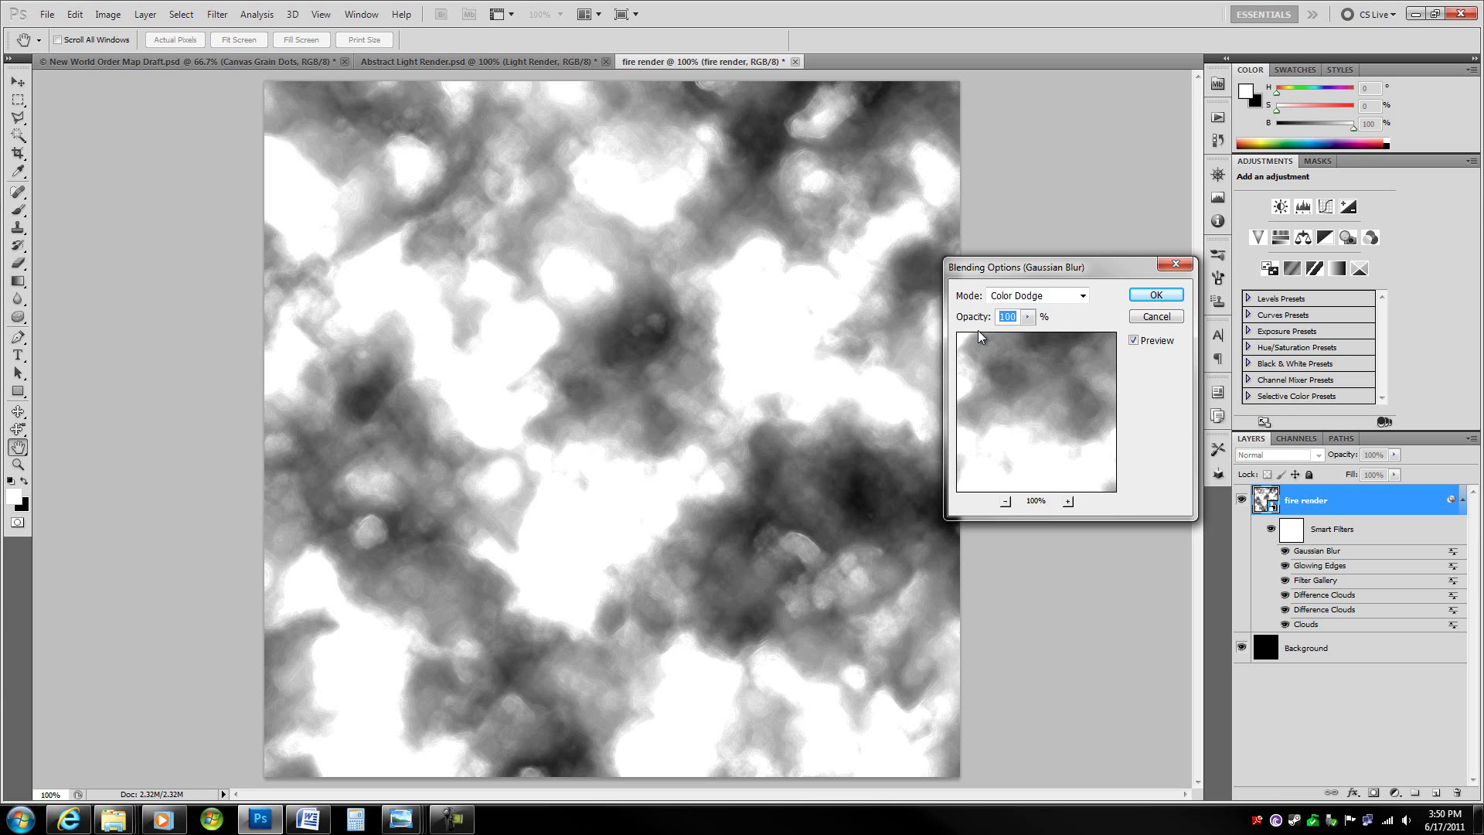
text(20)
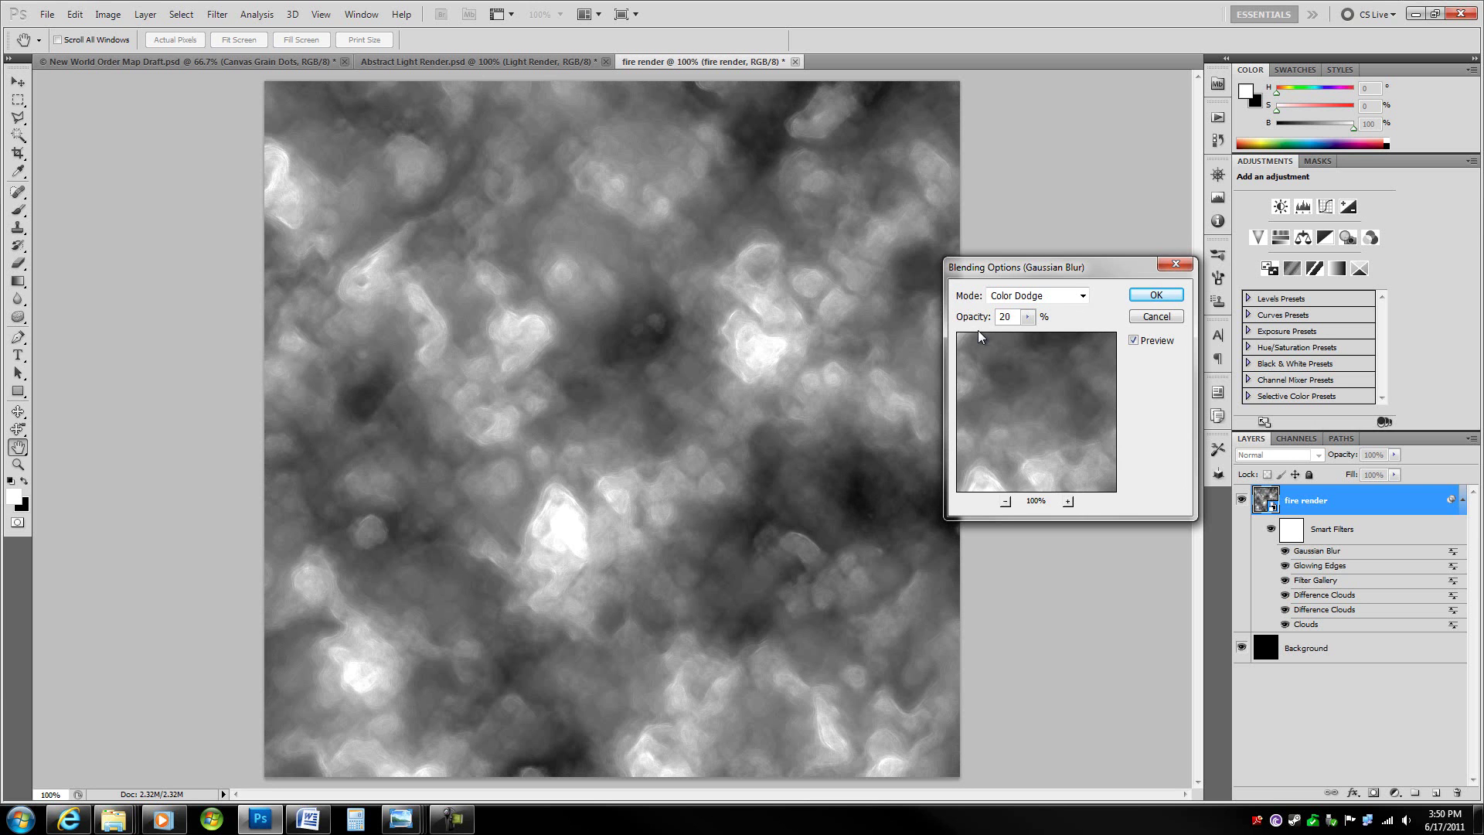
key(Return)
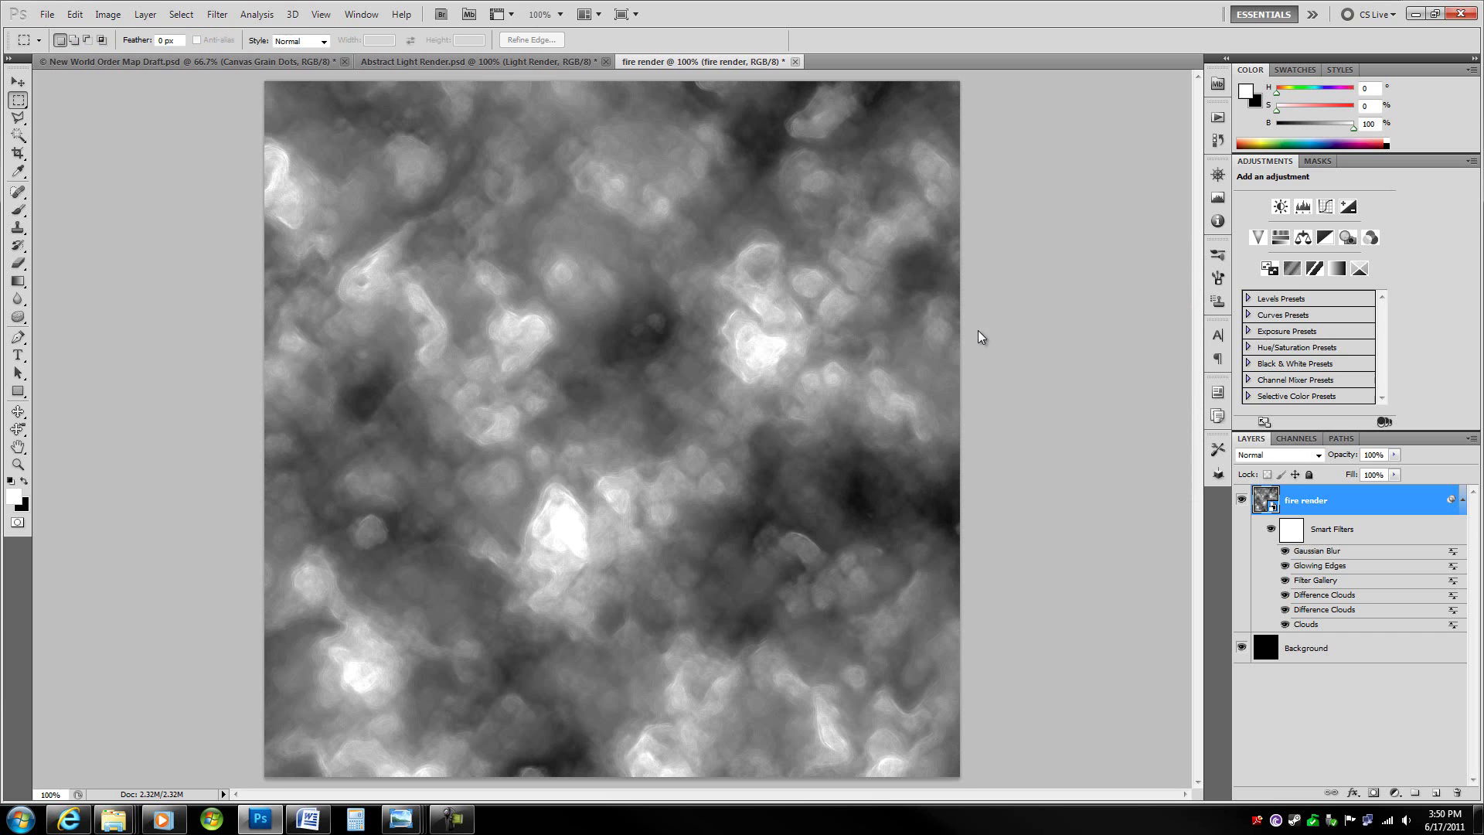
Add a 105mm Prime Lens Flare smart filter, leaving its blending options unchanged.
click(217, 14)
mouse_move(242, 241)
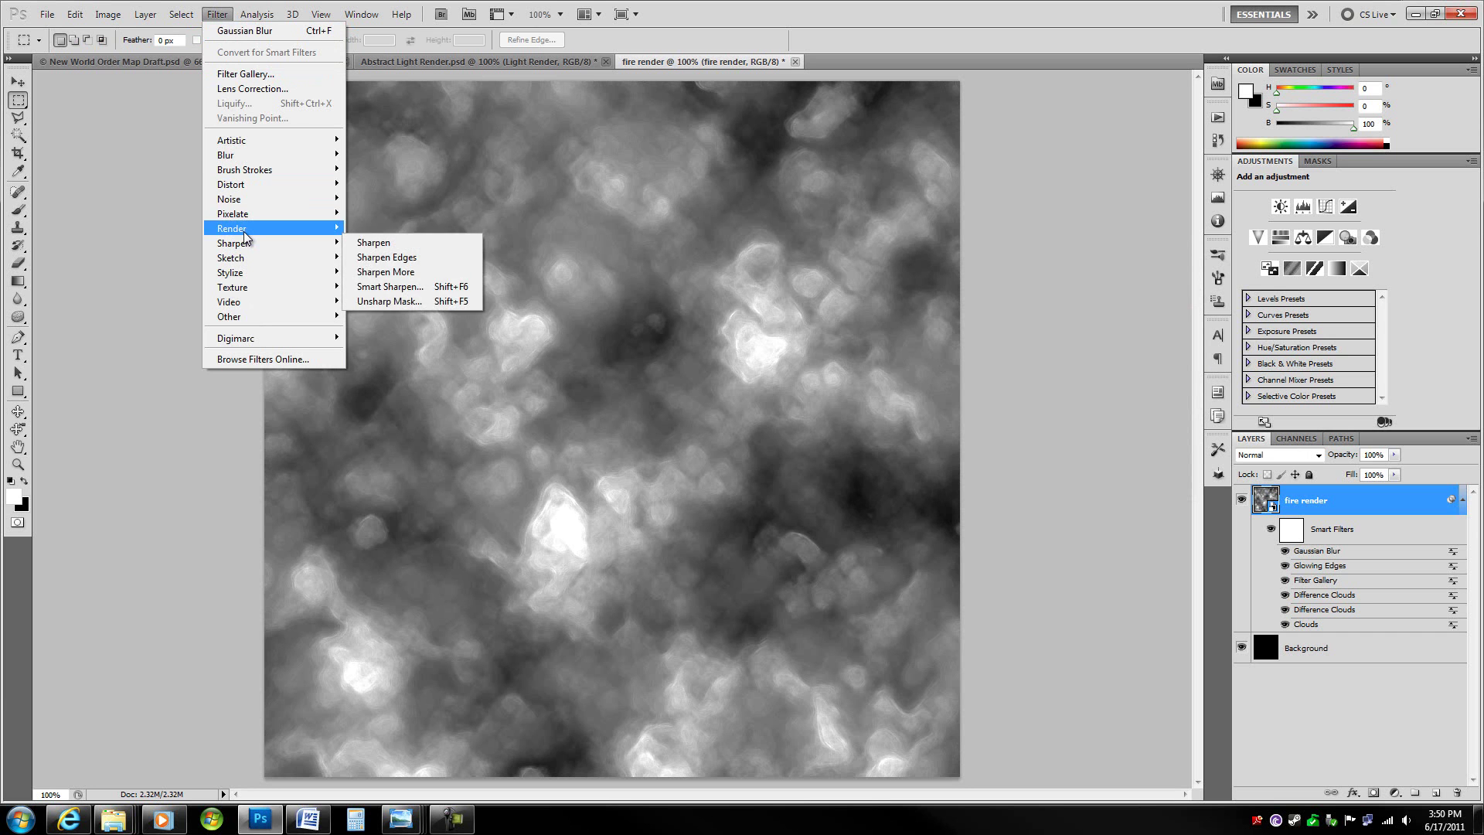
mouse_move(256, 163)
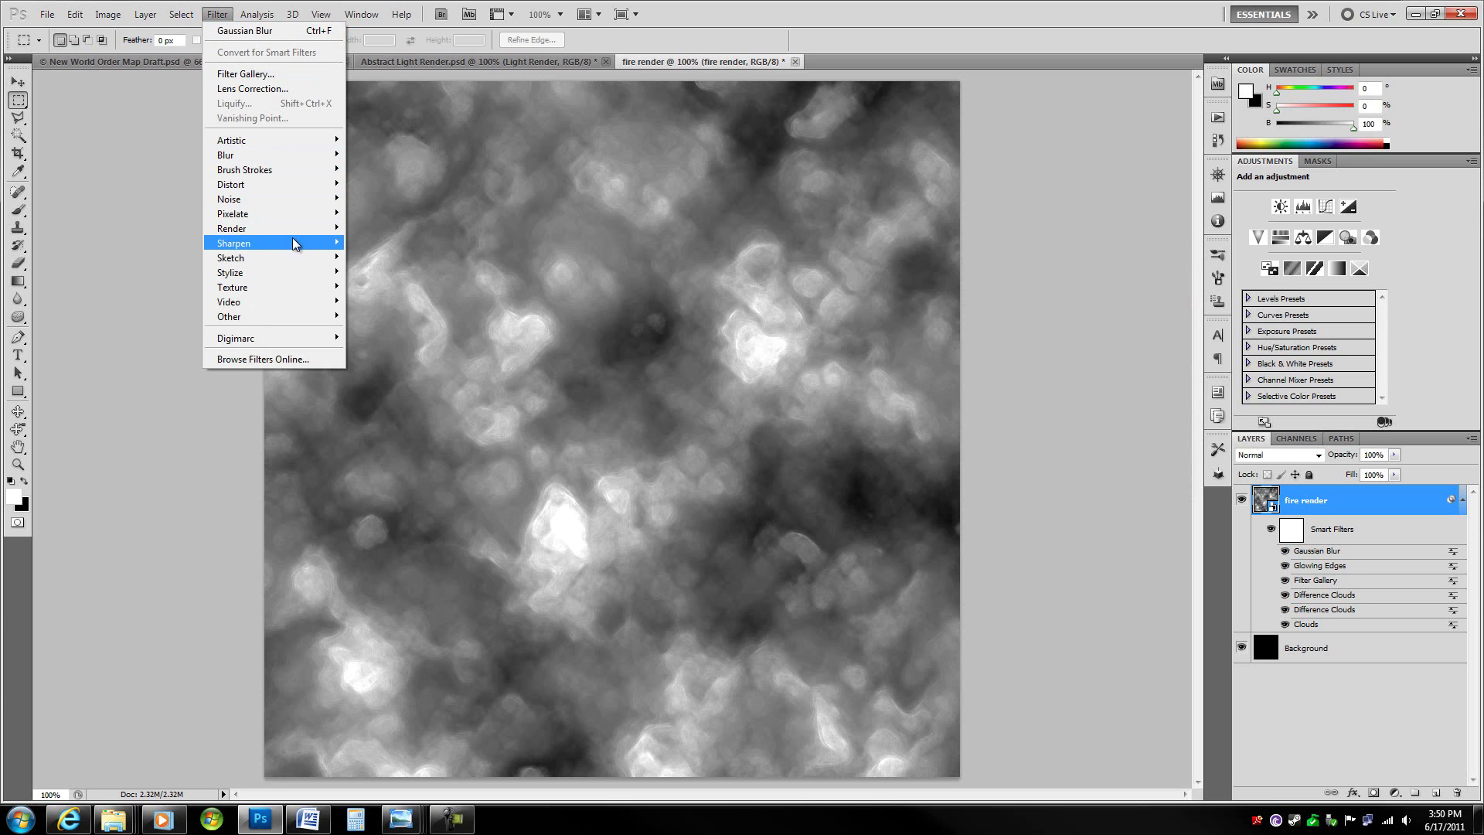
mouse_move(298, 228)
click(396, 273)
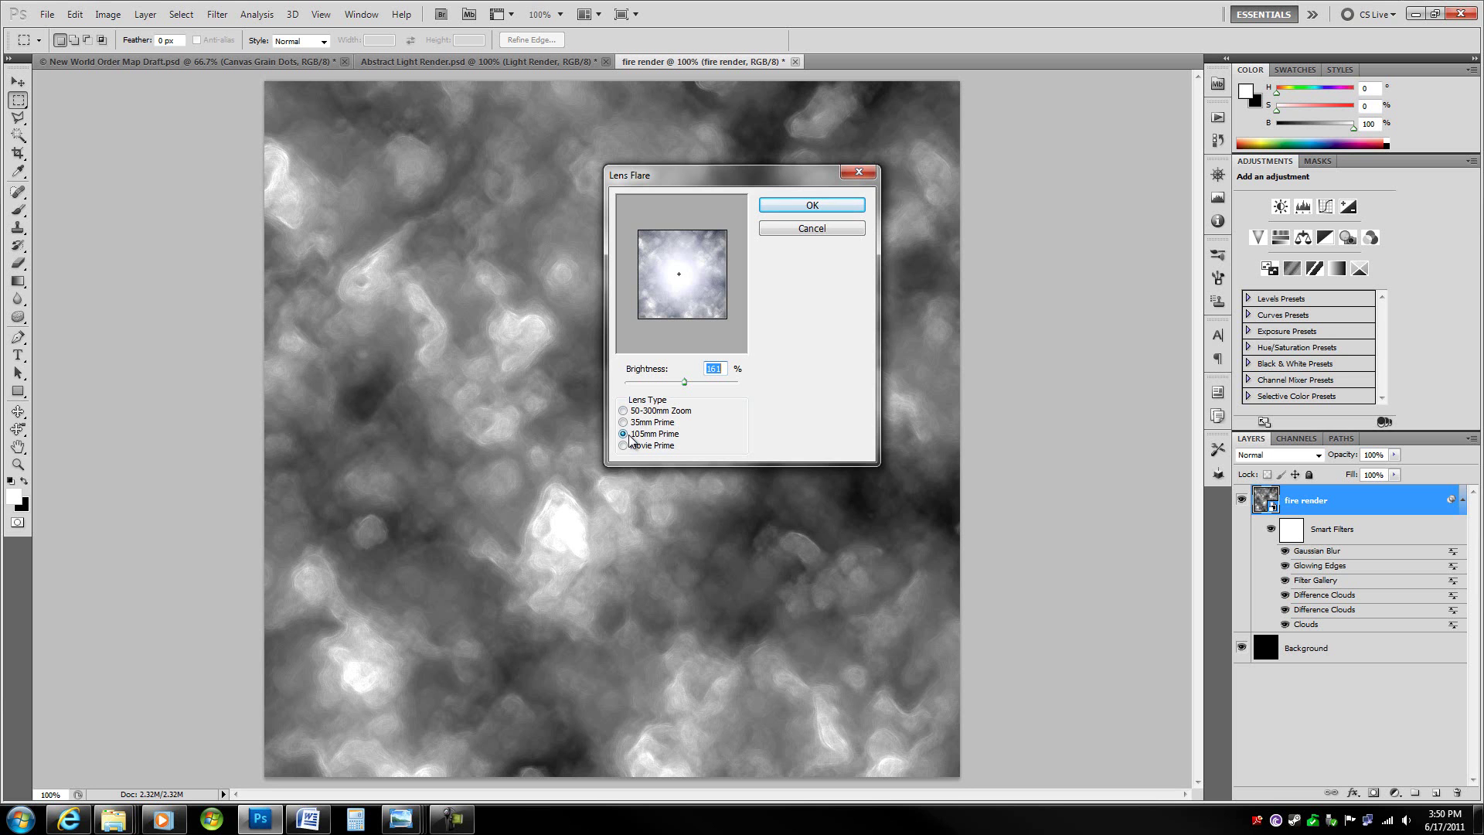
click(850, 205)
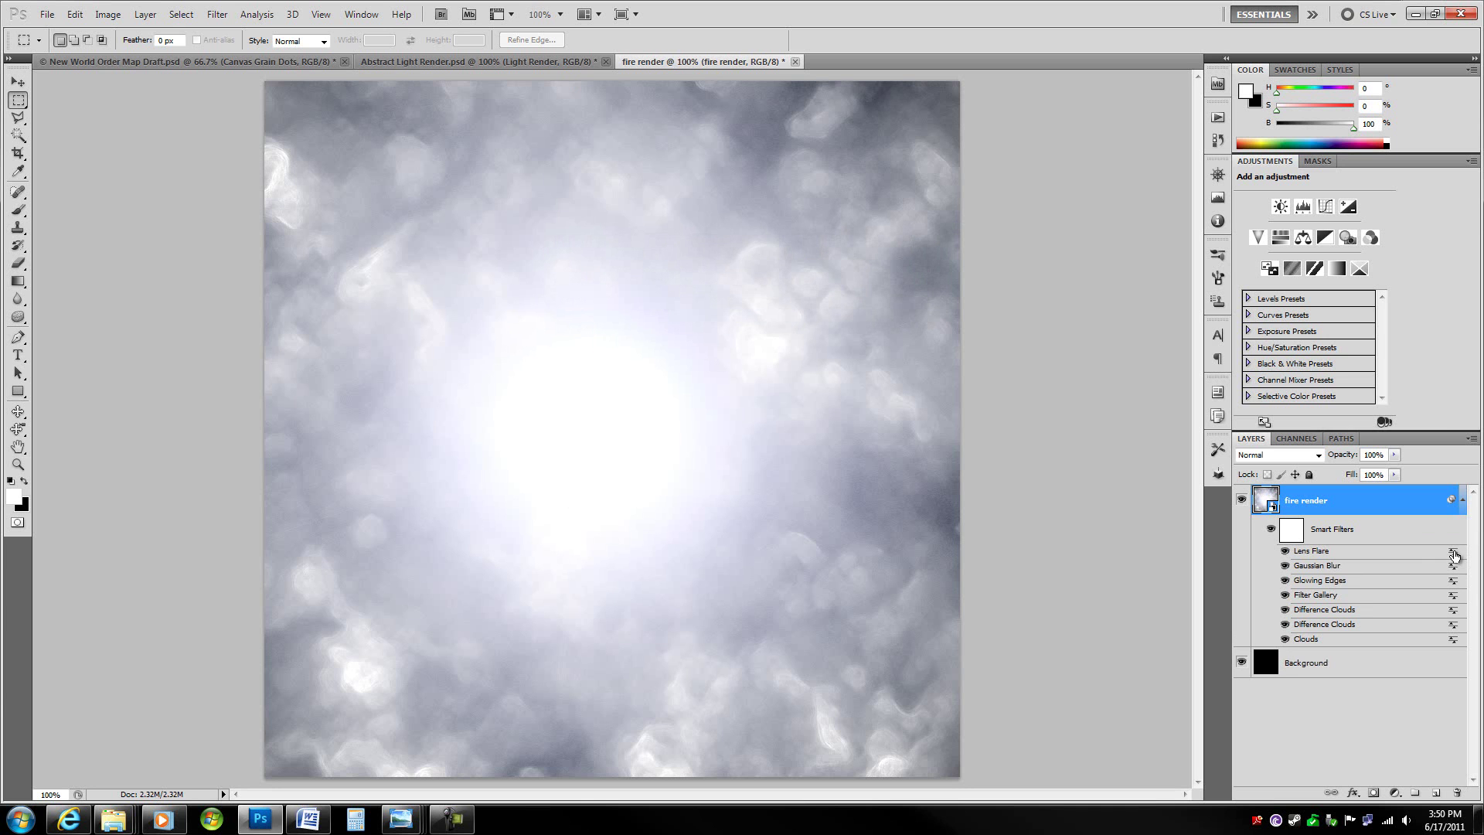
double_click(1454, 555)
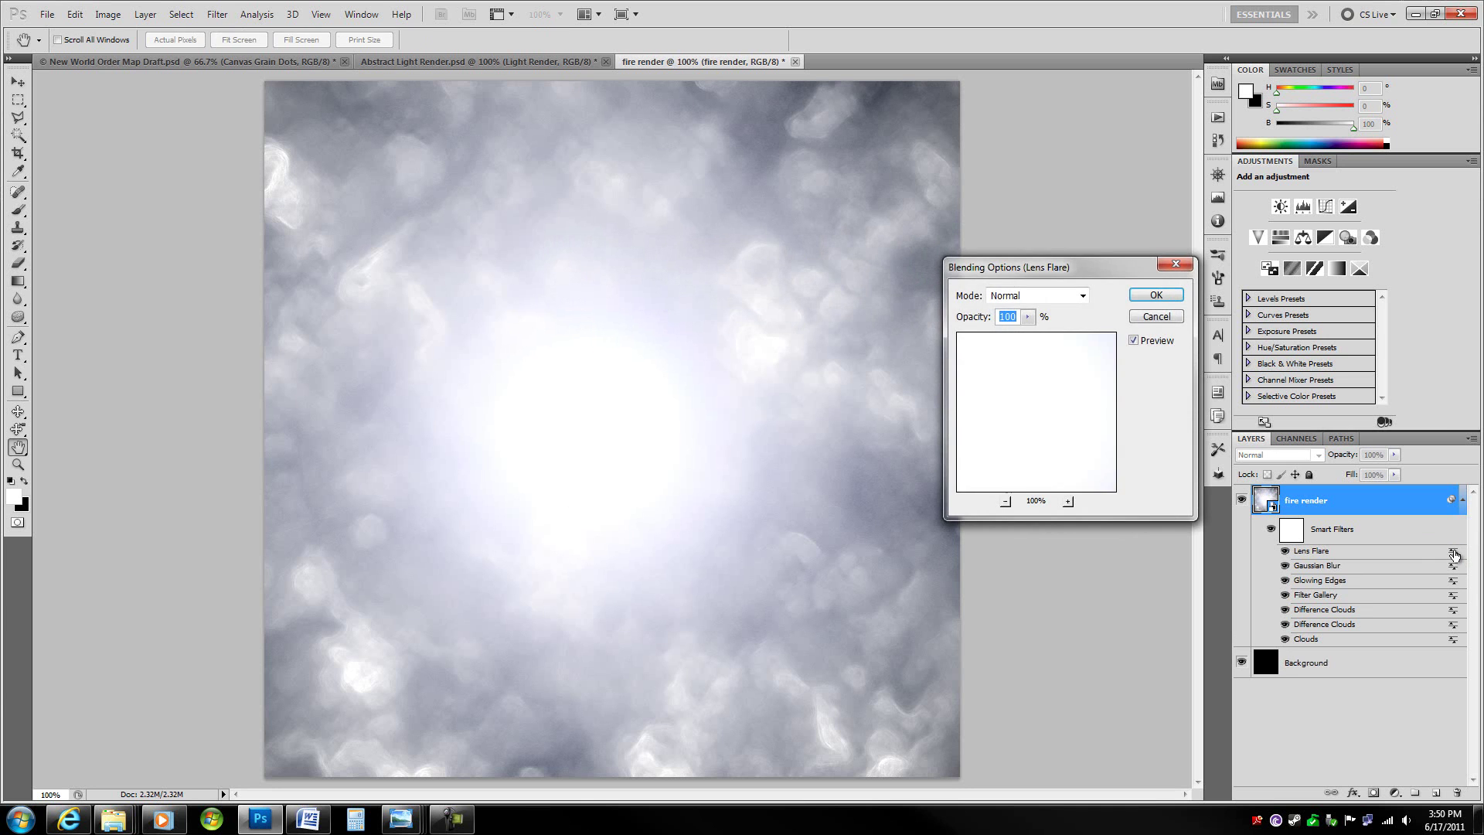
key(Return)
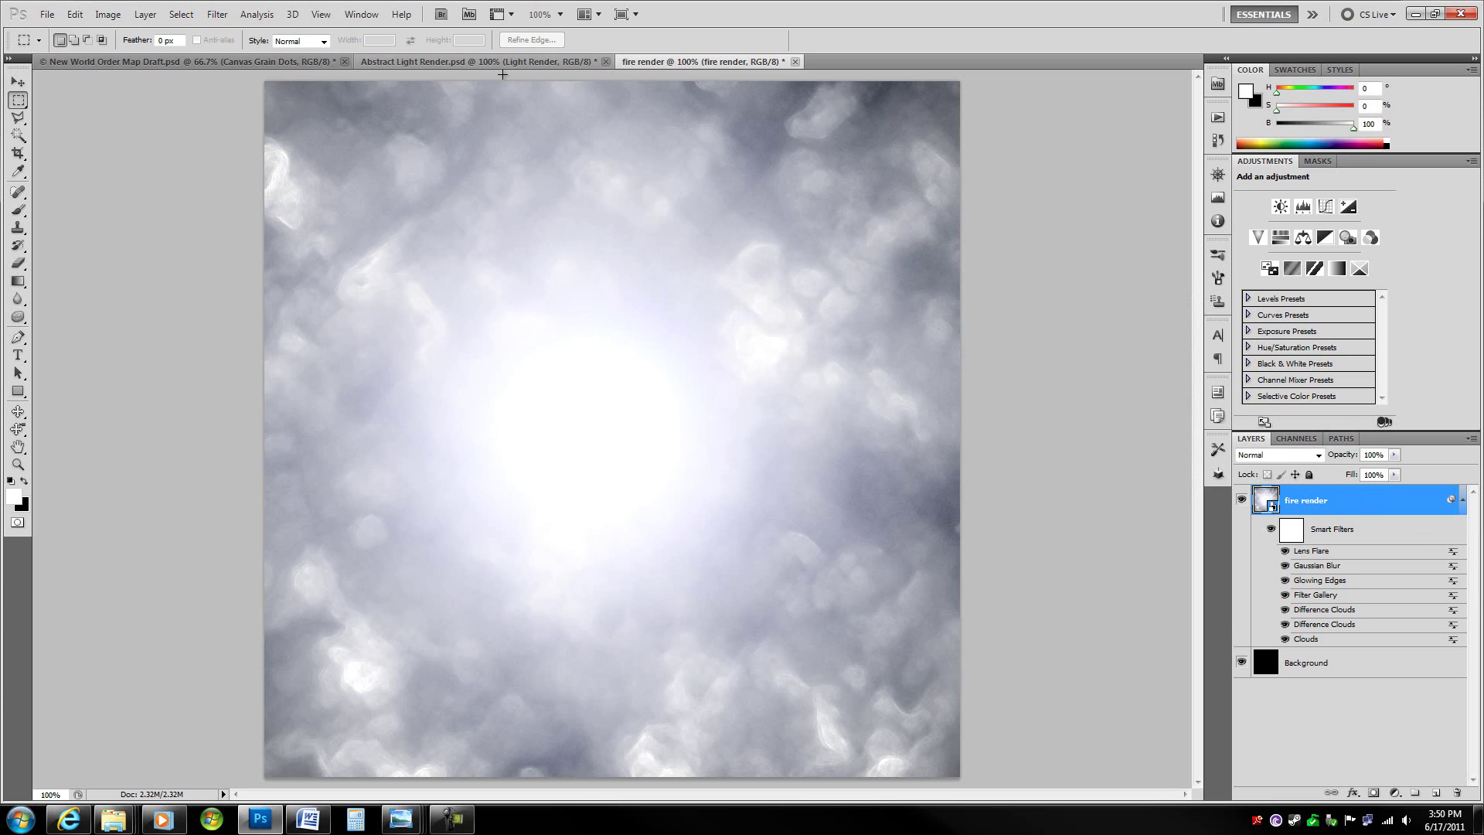
click(504, 75)
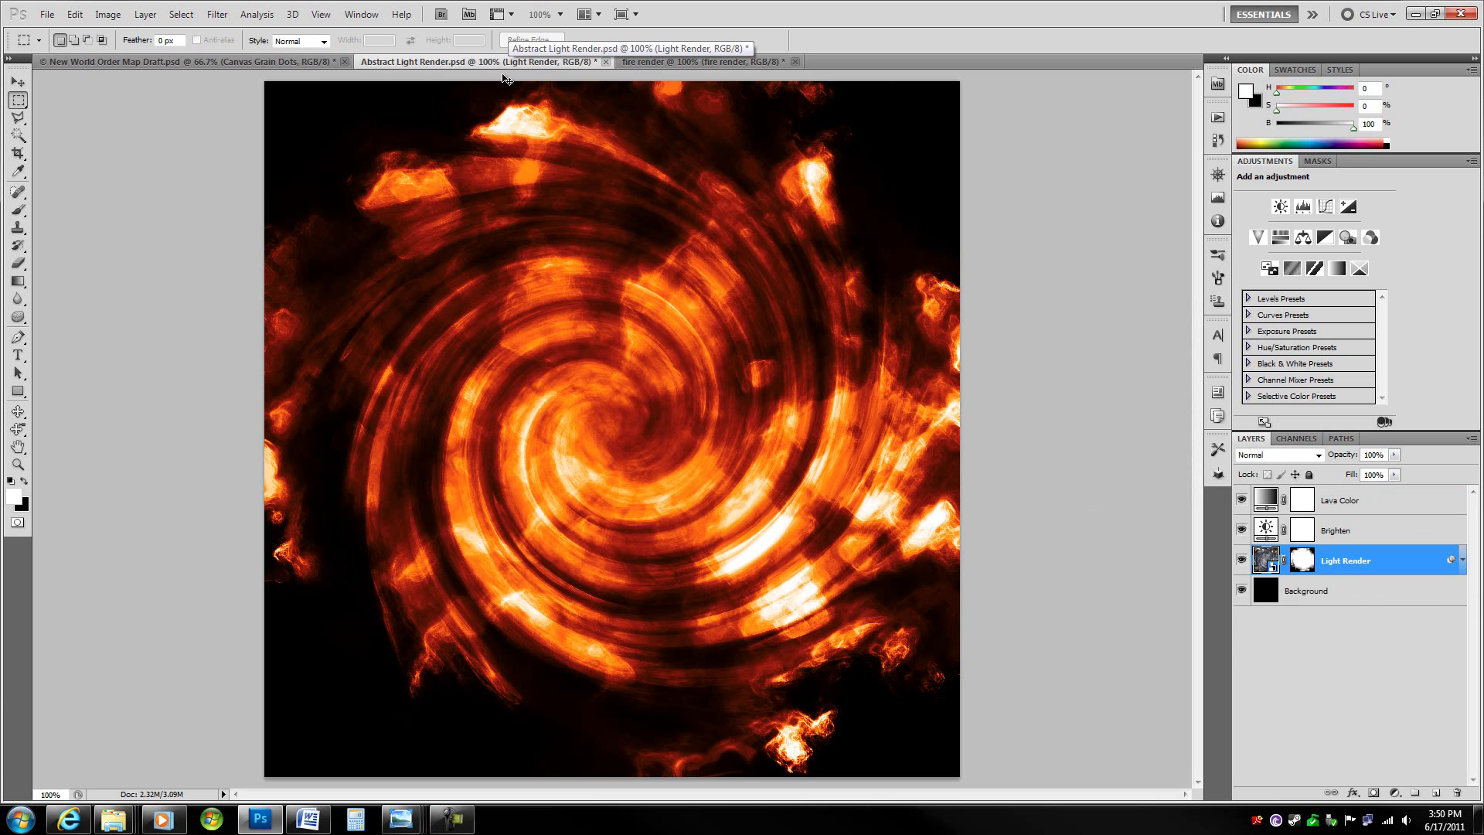
click(1463, 560)
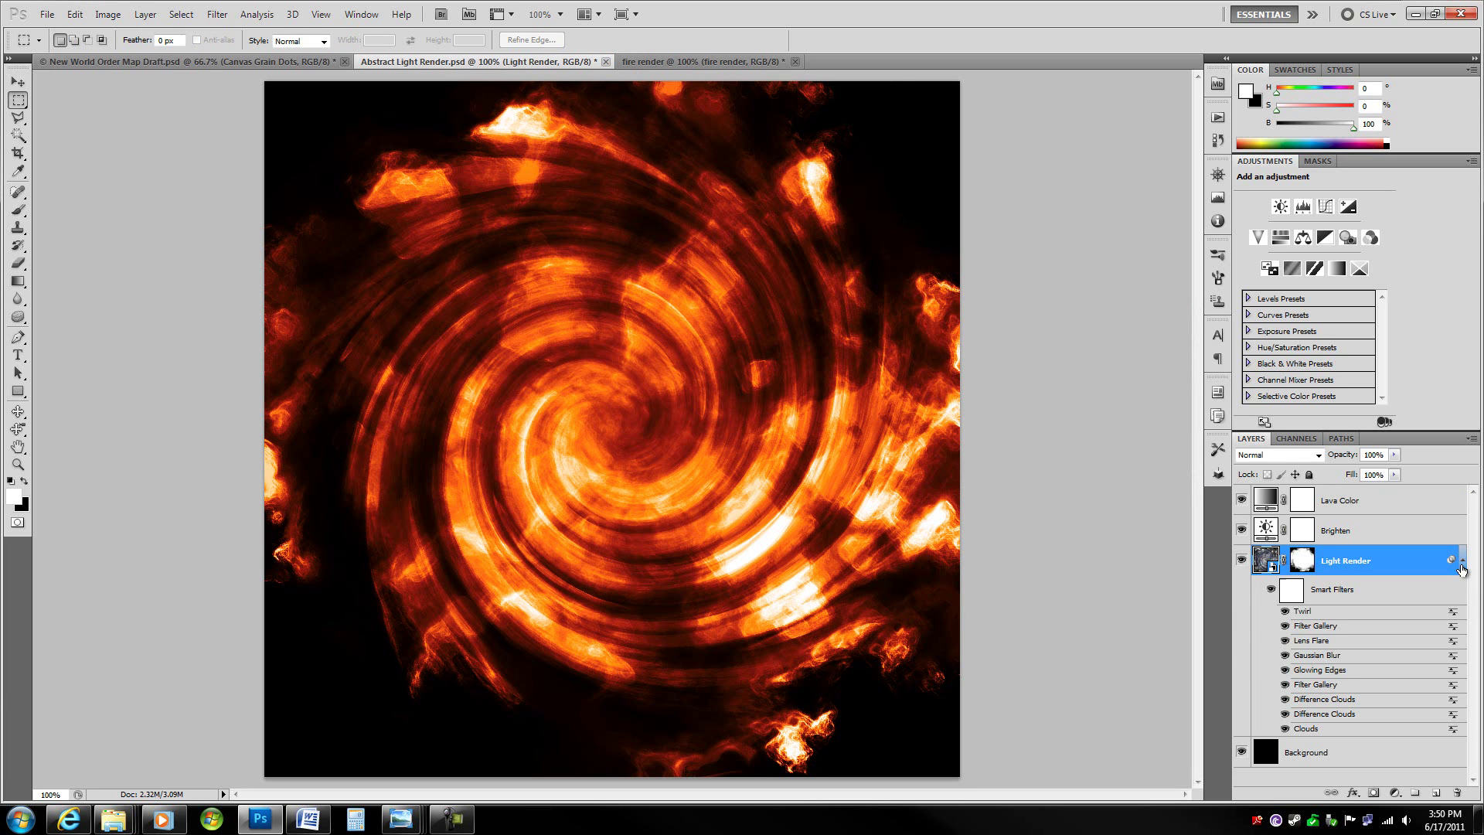
double_click(1453, 641)
key(Return)
key(ctrl+Tab)
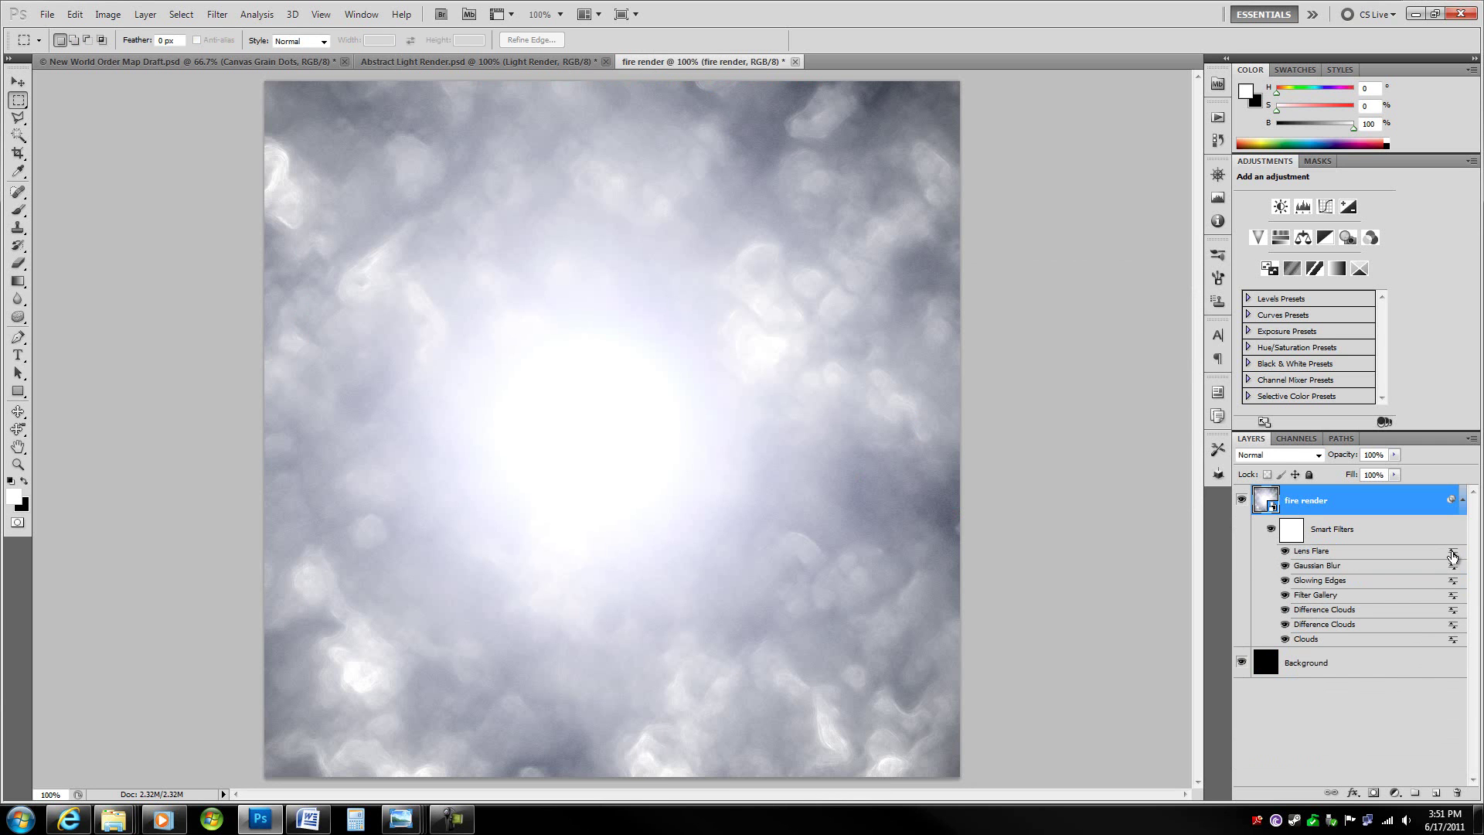
Change the Lens Flare's blend mode to Pin Light with 30% opacity.
click(1048, 299)
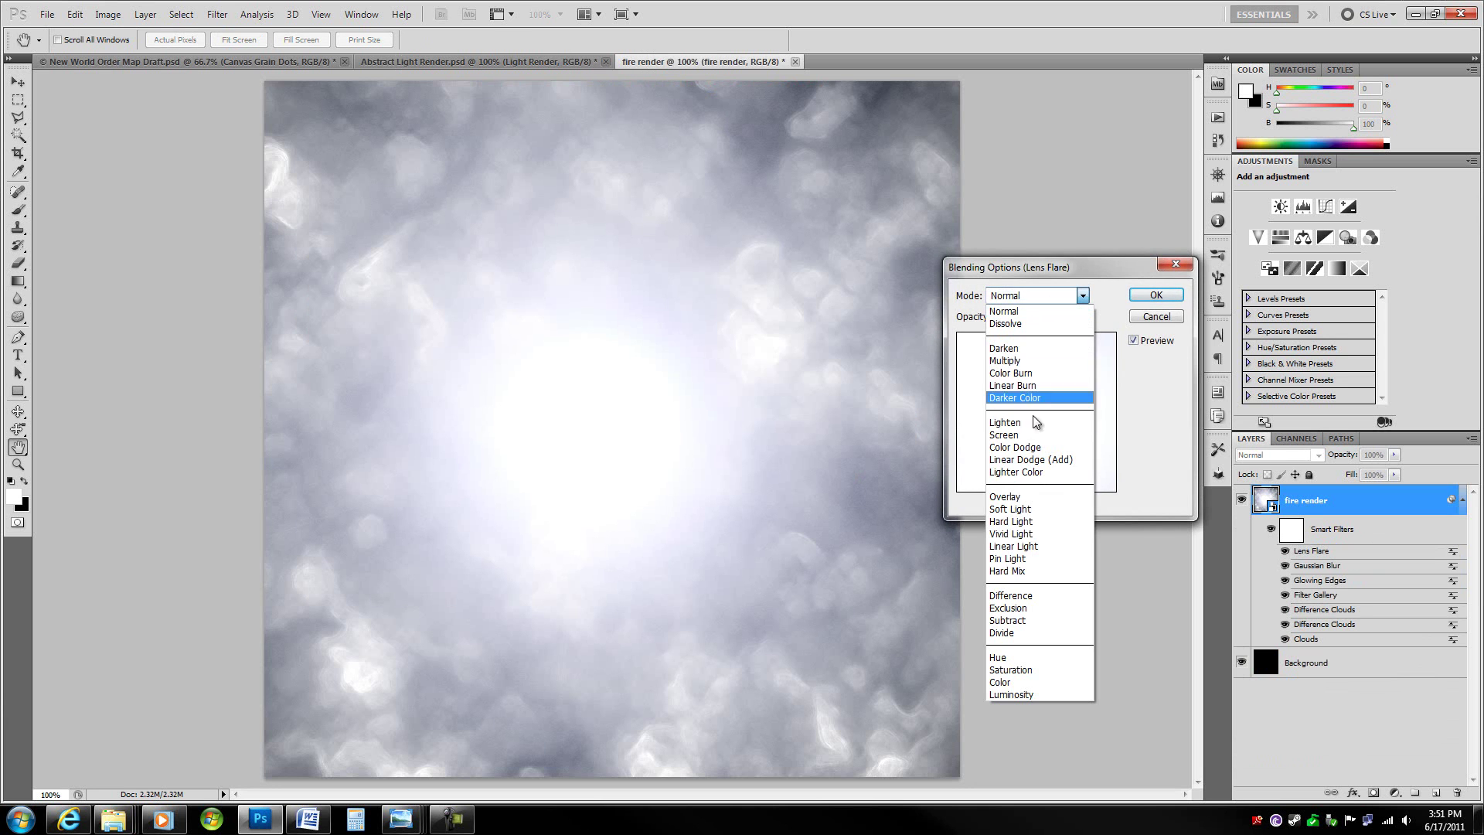
click(1021, 558)
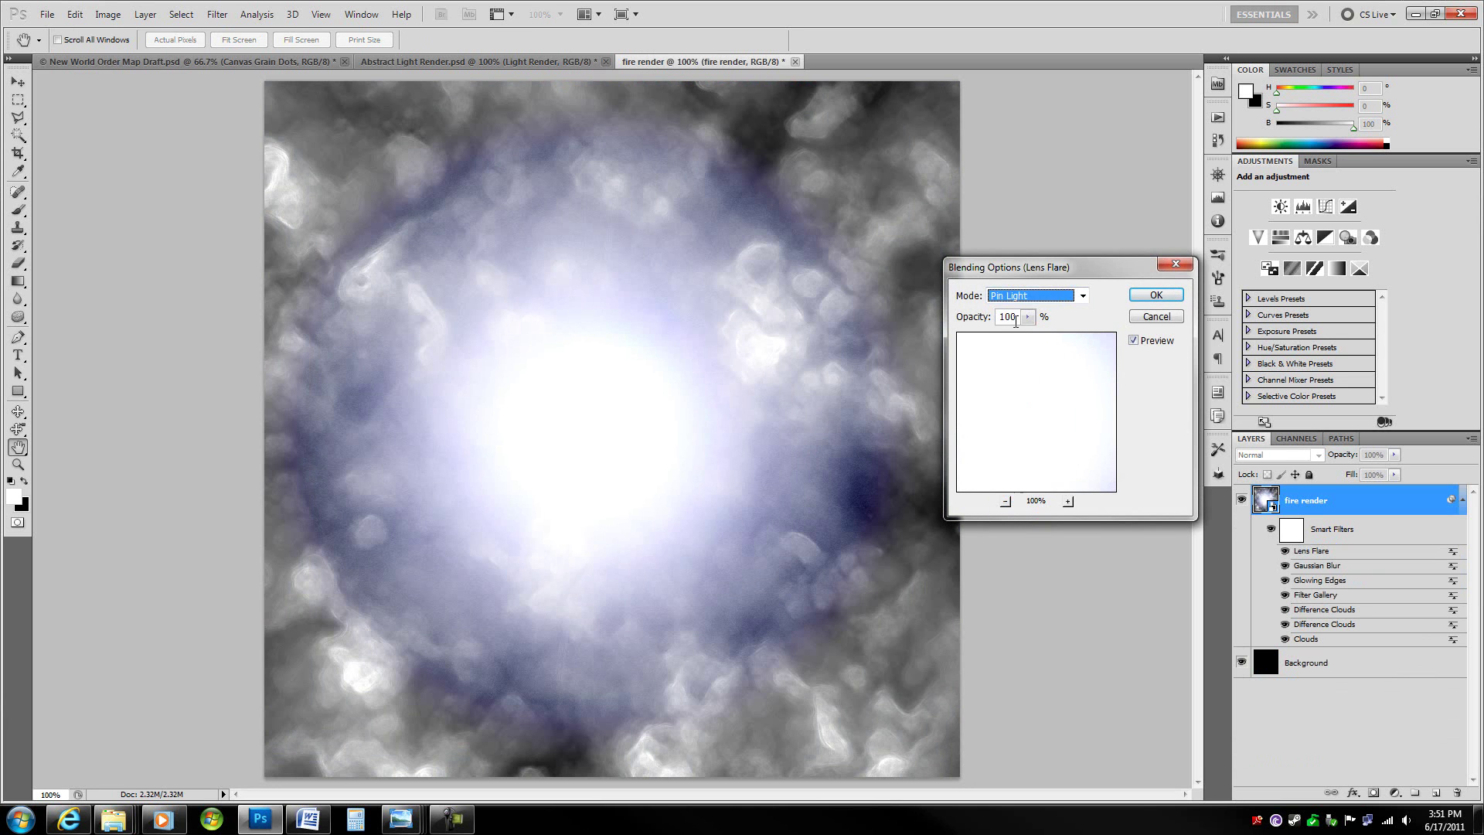
key(Tab)
text(30)
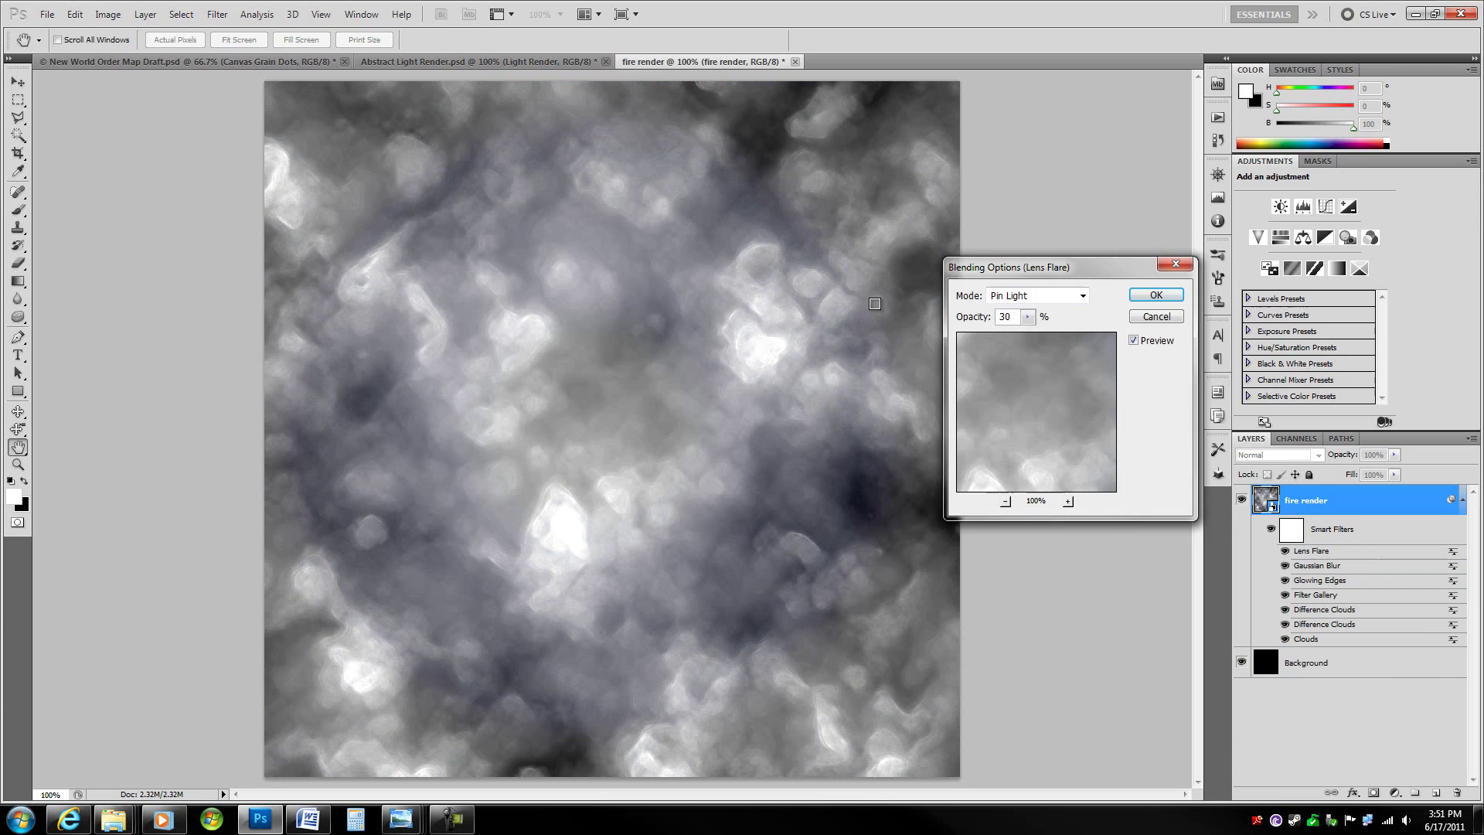
key(Return)
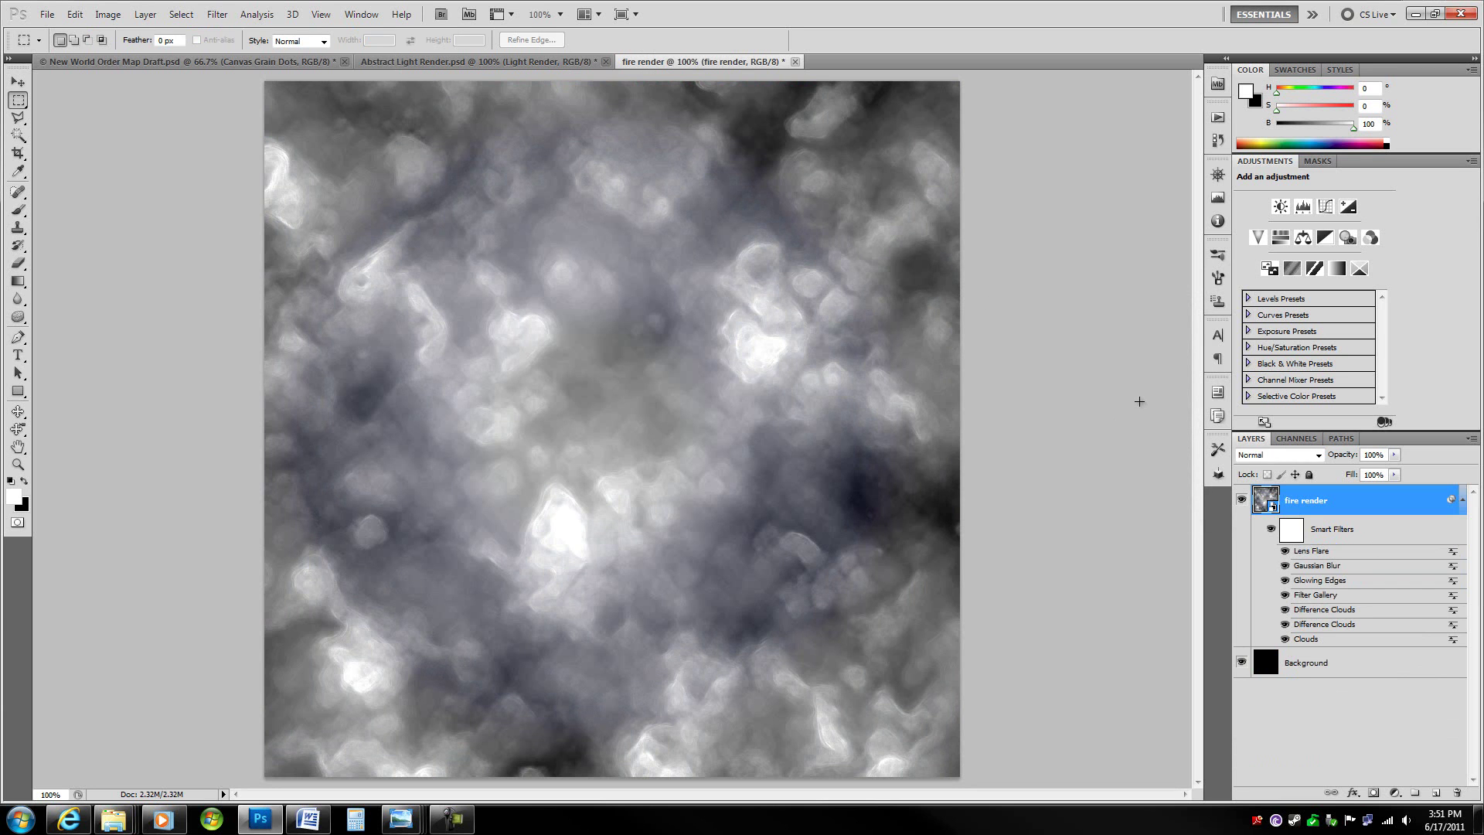
Choose the Plastic Wrap filter from the Artistic group in the Filter Gallery.
click(217, 14)
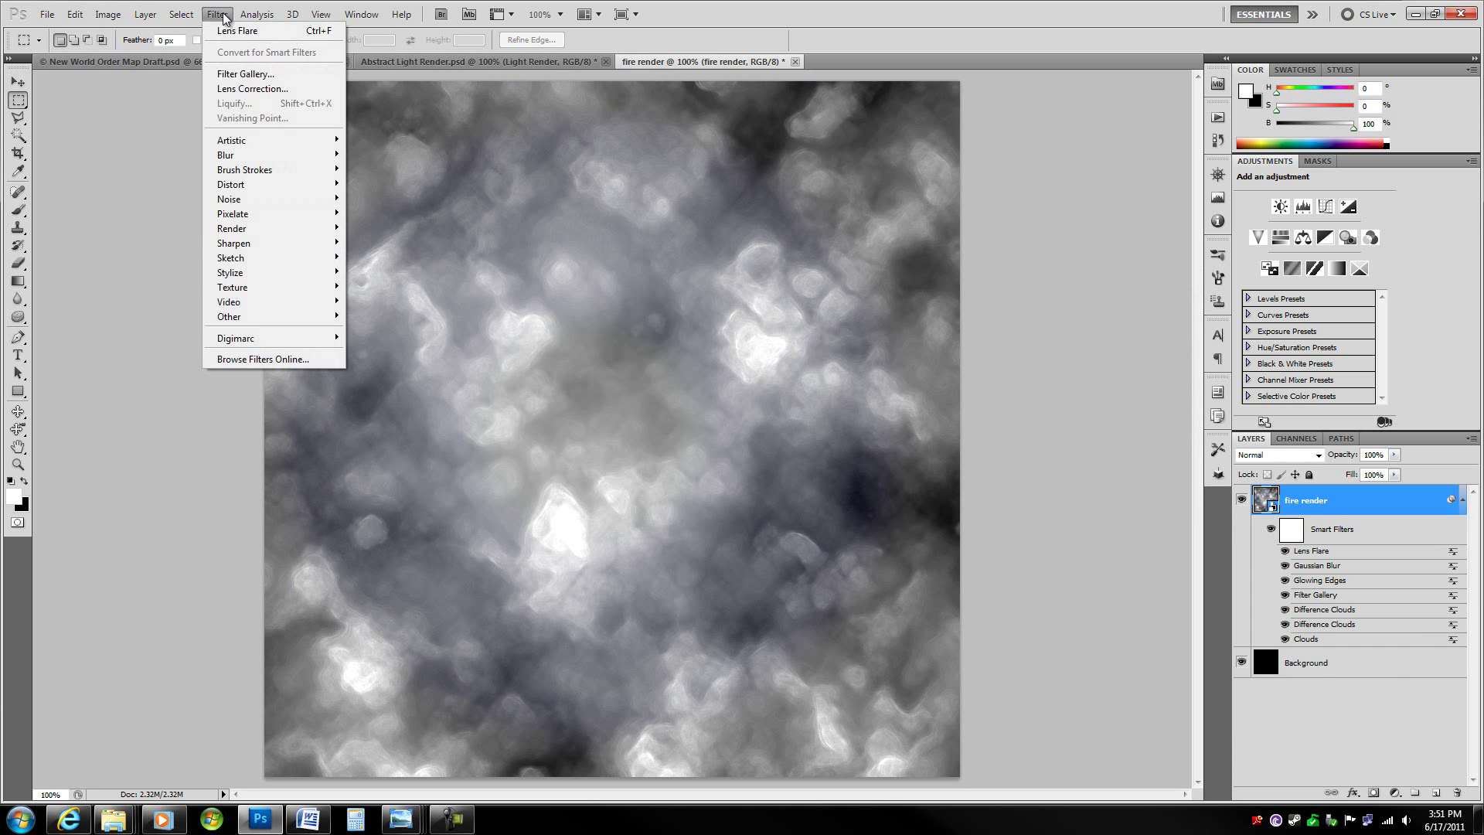
click(246, 74)
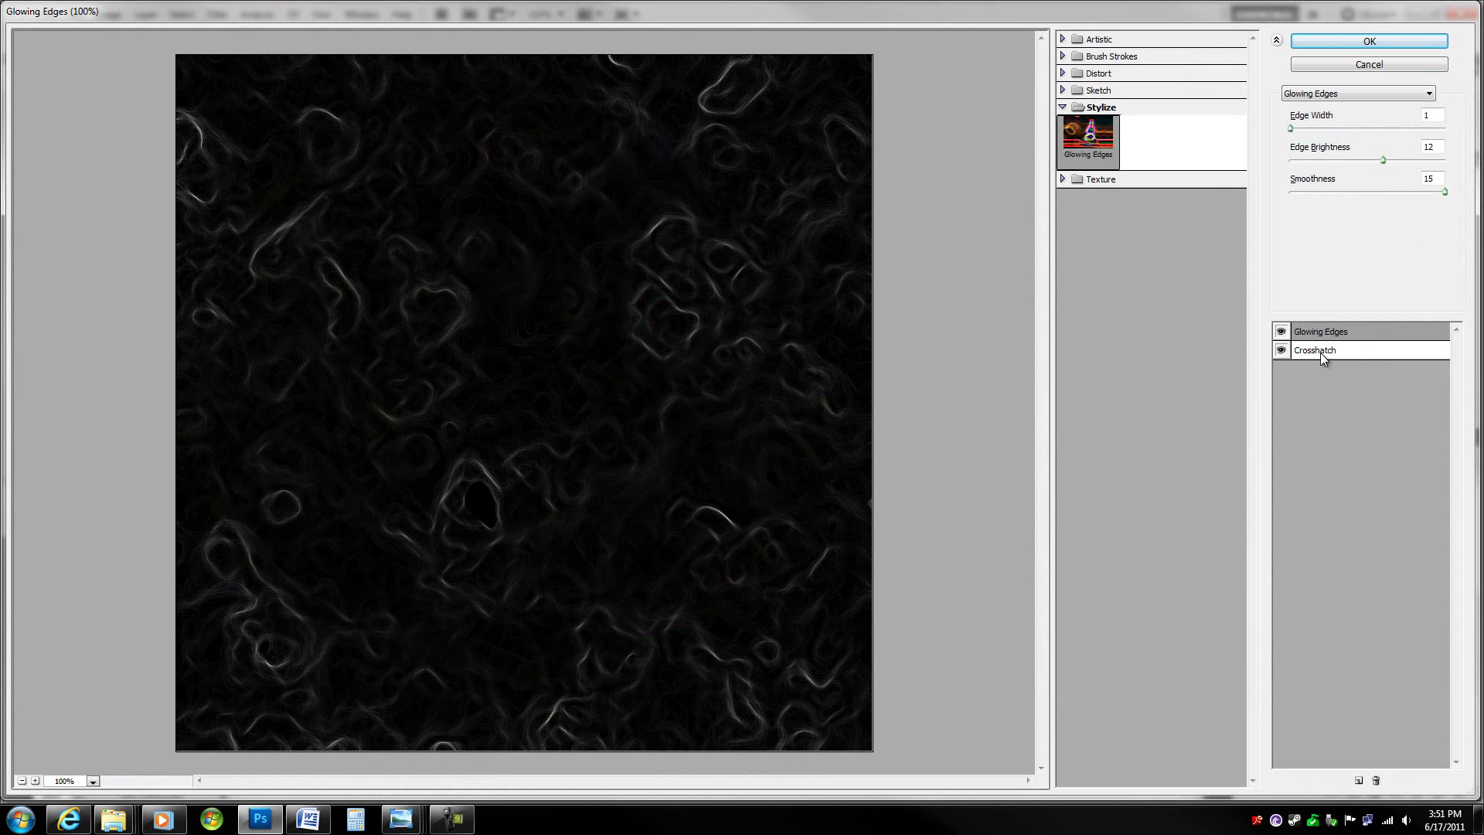
click(1063, 107)
click(1063, 56)
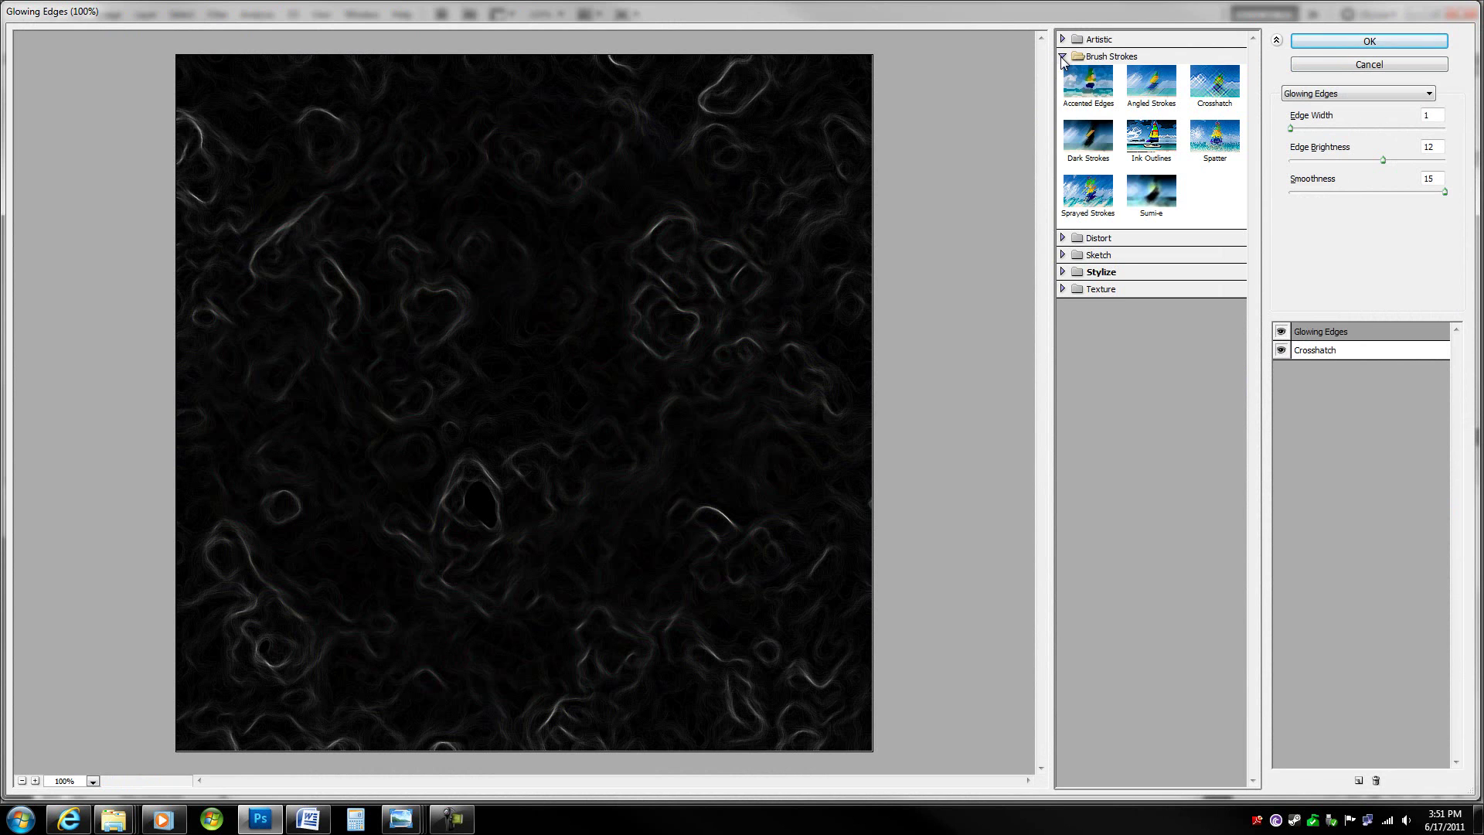
click(1063, 57)
click(1063, 39)
click(1202, 177)
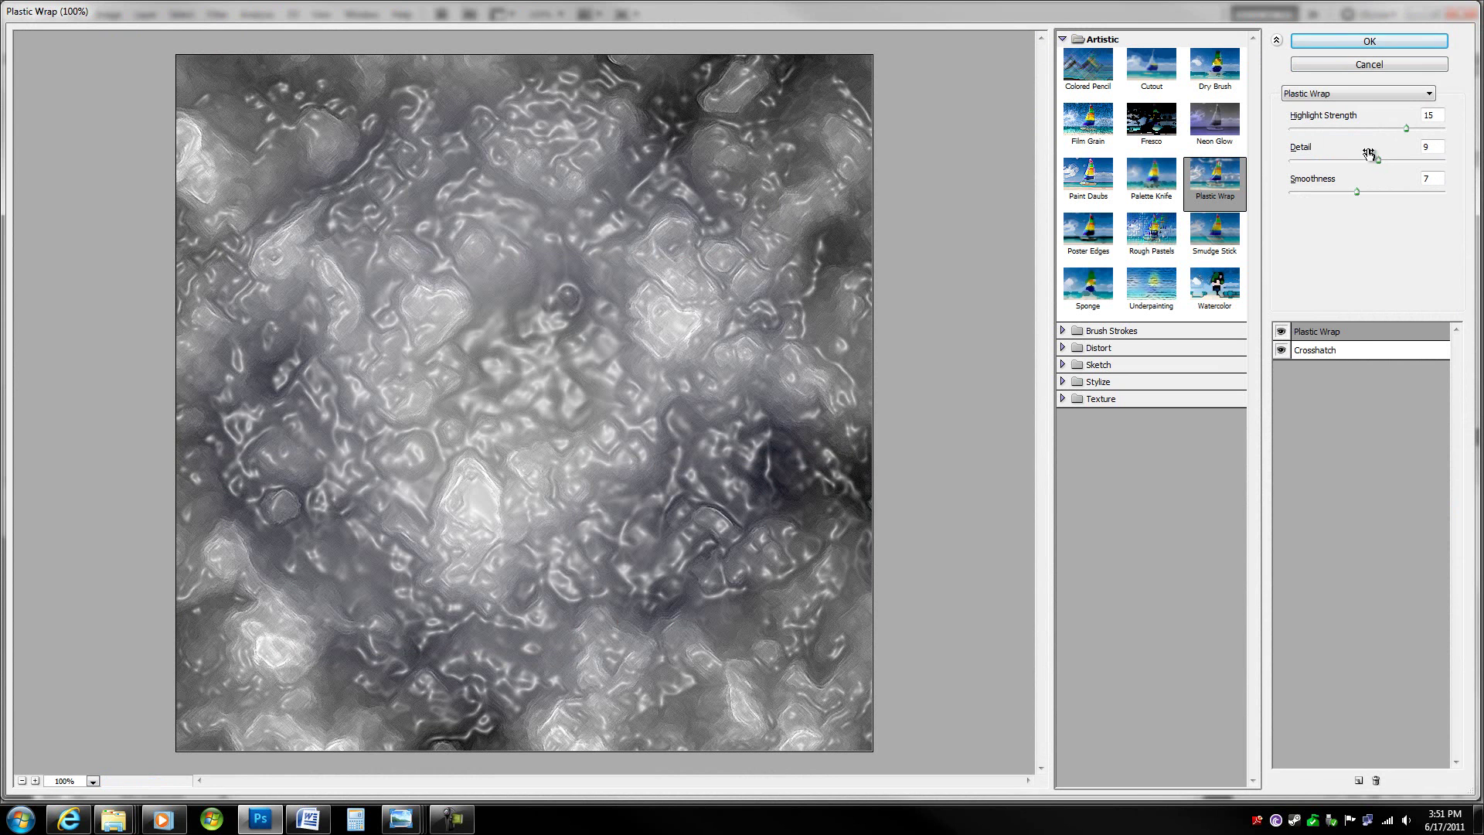
Set Plastic Wrap to Highlight Strength 13, Detail 8, Smoothness 3 and apply it.
key(BackSpace)
text(3)
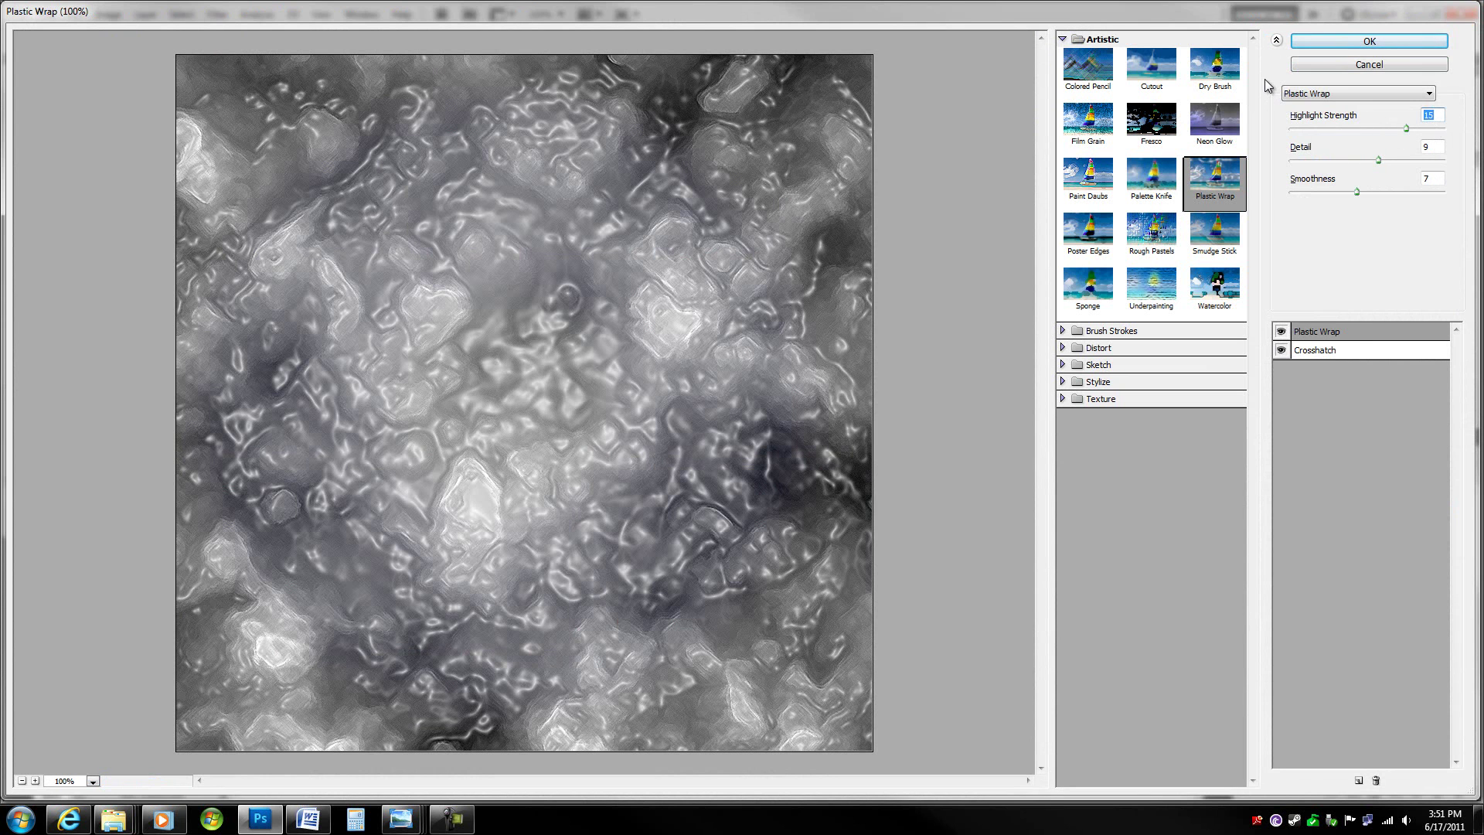
key(Tab)
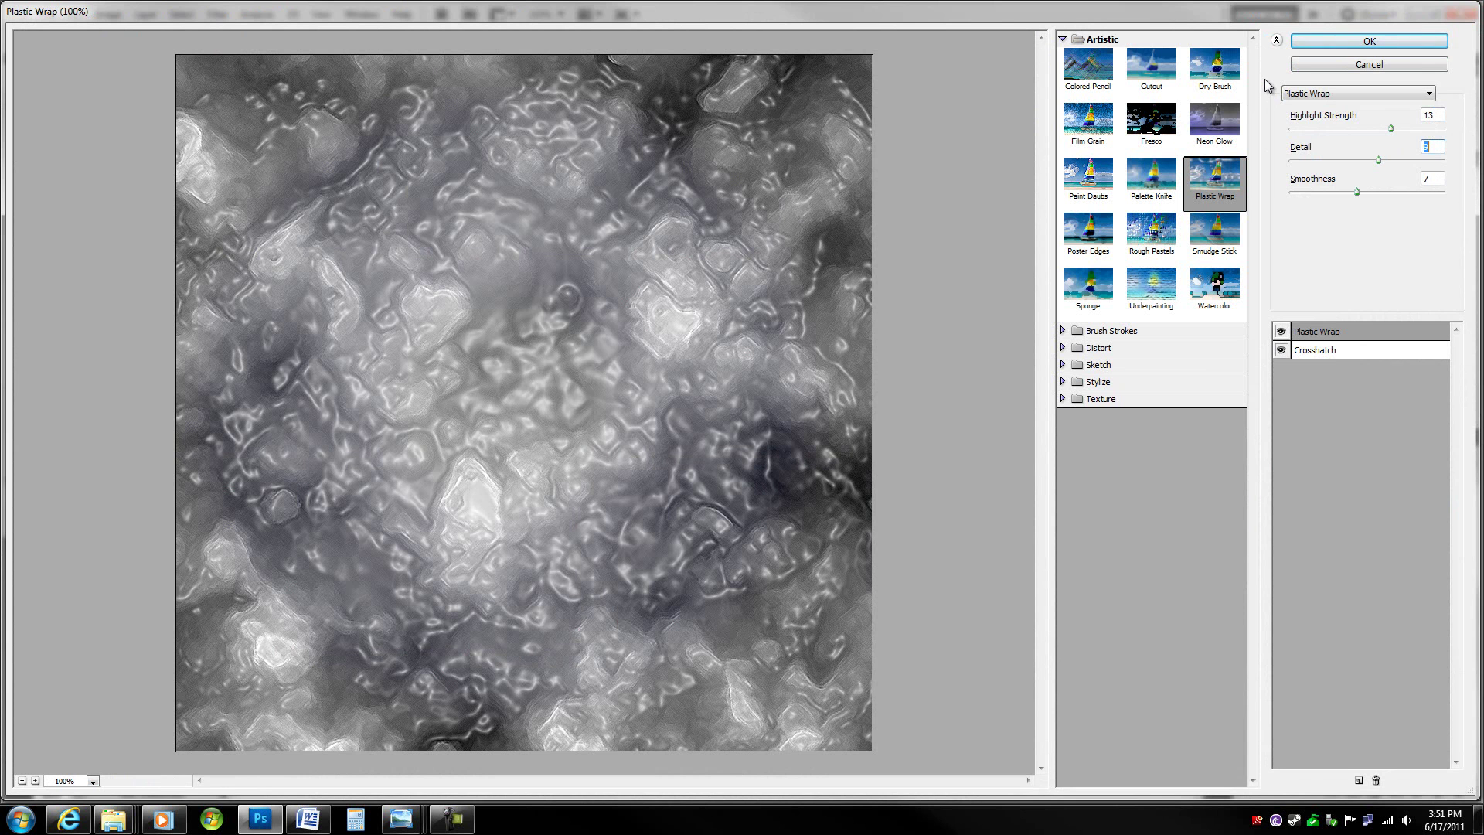
text(8)
key(Tab)
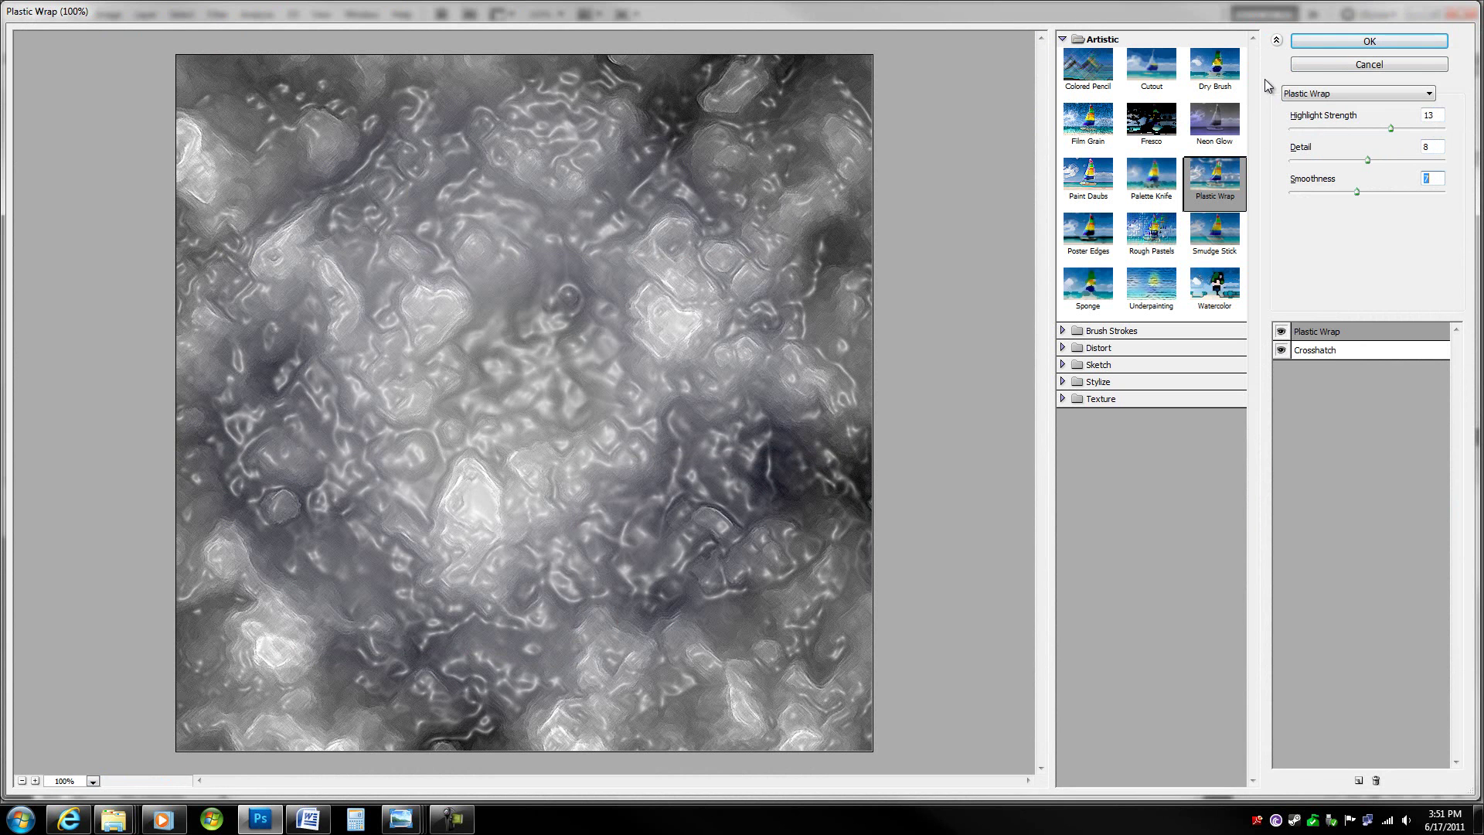
text(3)
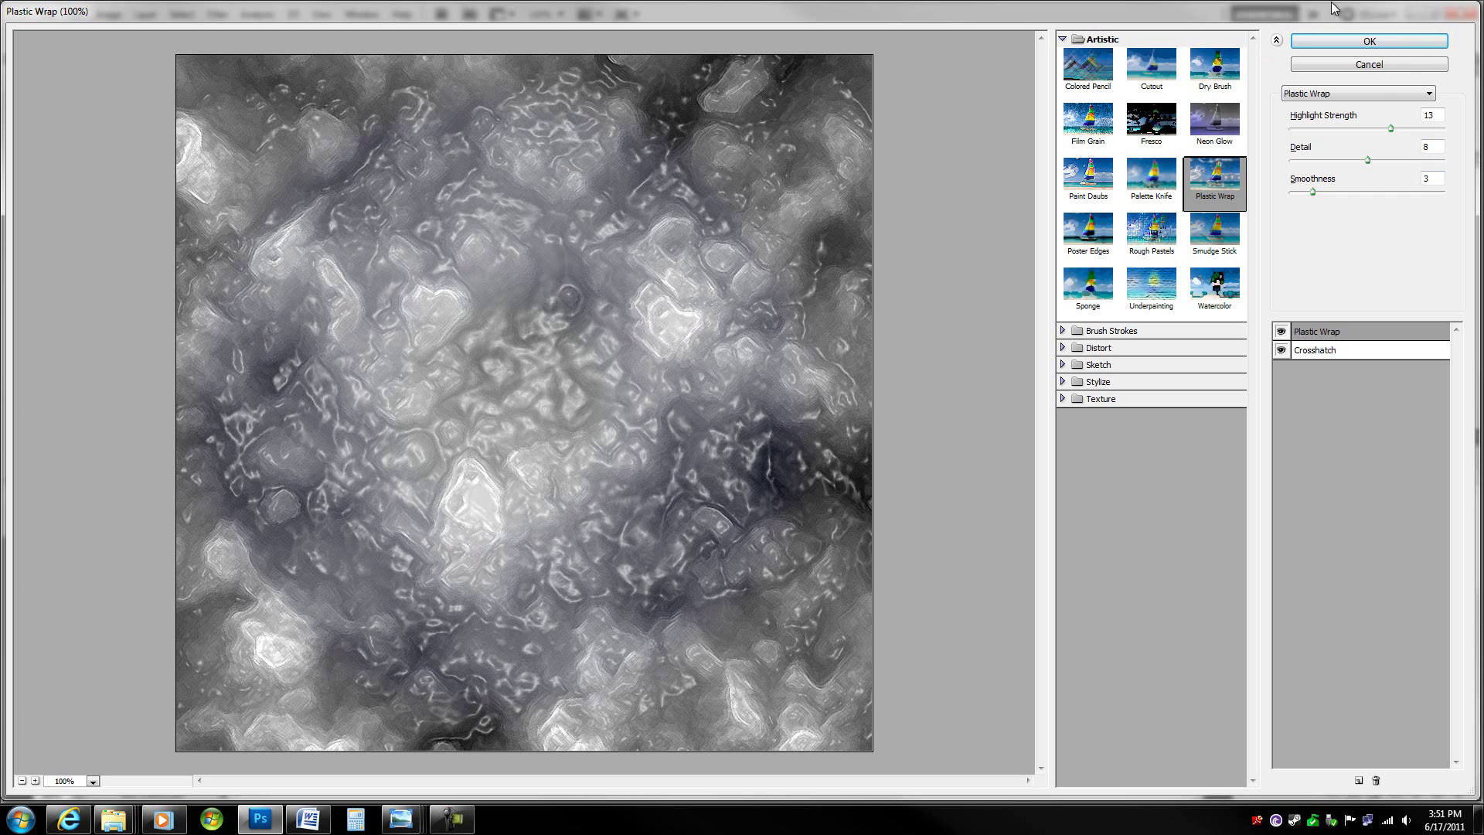
click(1396, 41)
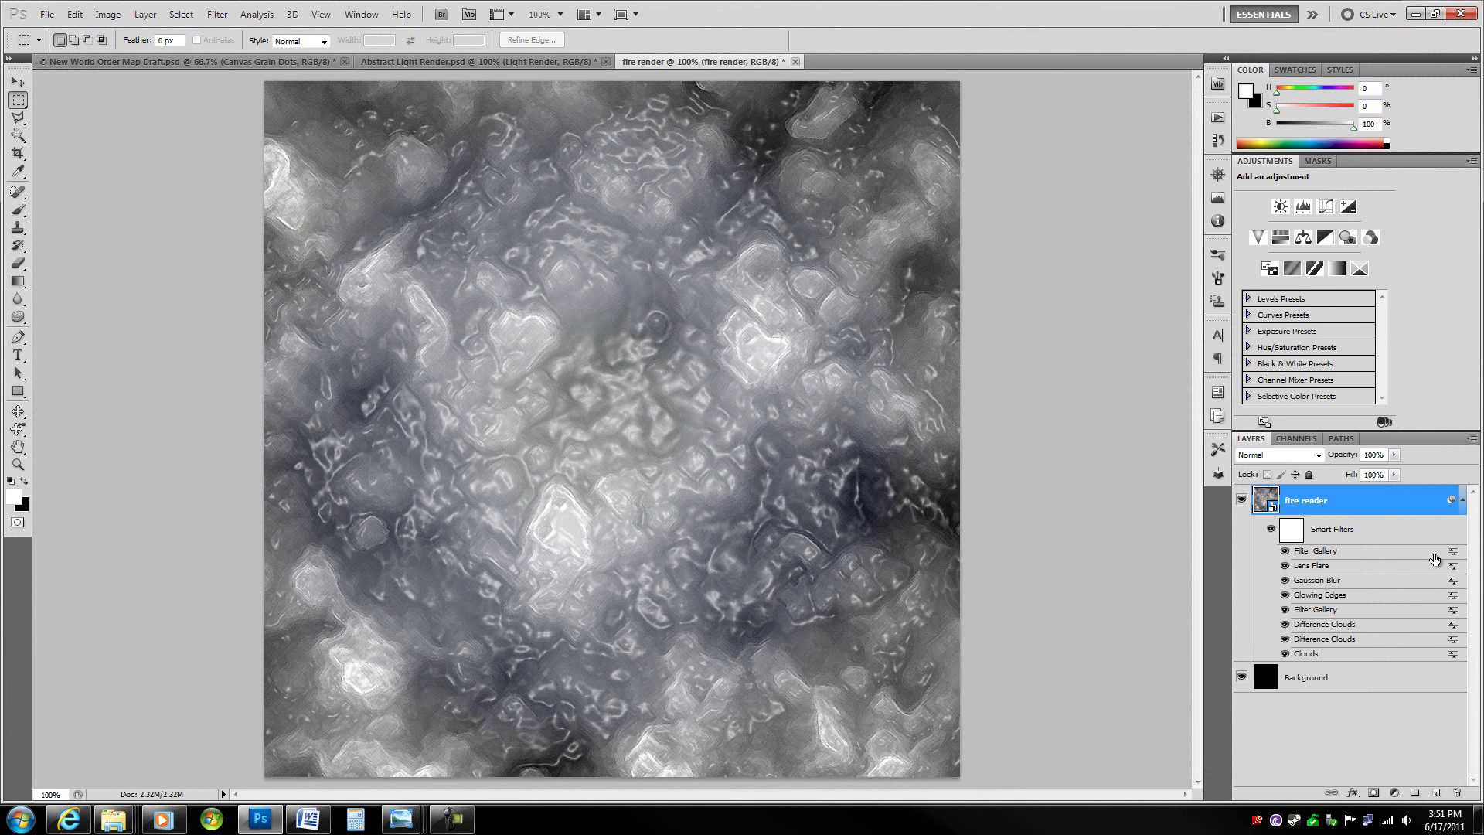
Set the Filter Gallery smart filter's blending to Color Dodge at 30% opacity.
double_click(1452, 555)
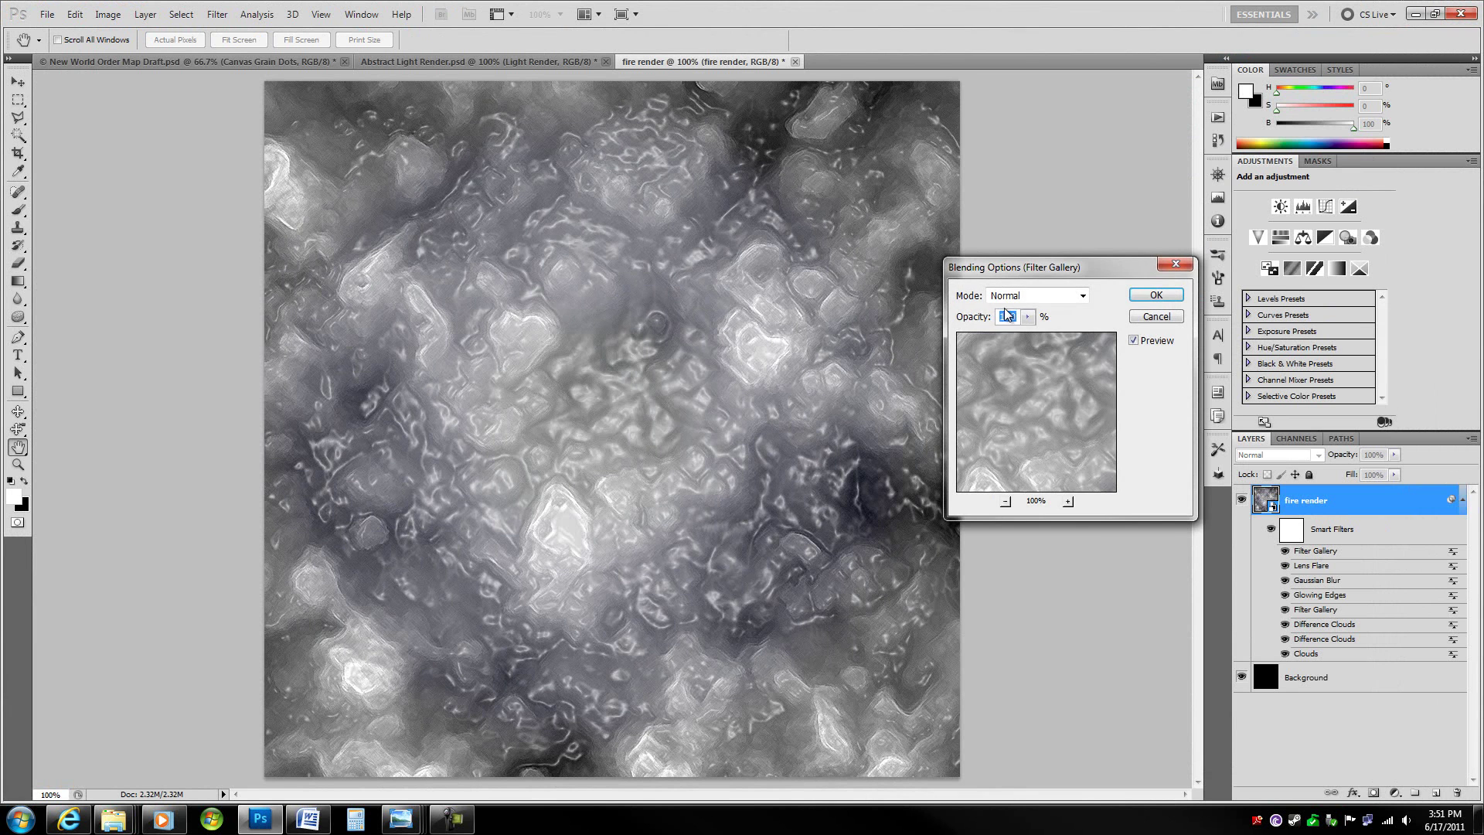
click(1022, 297)
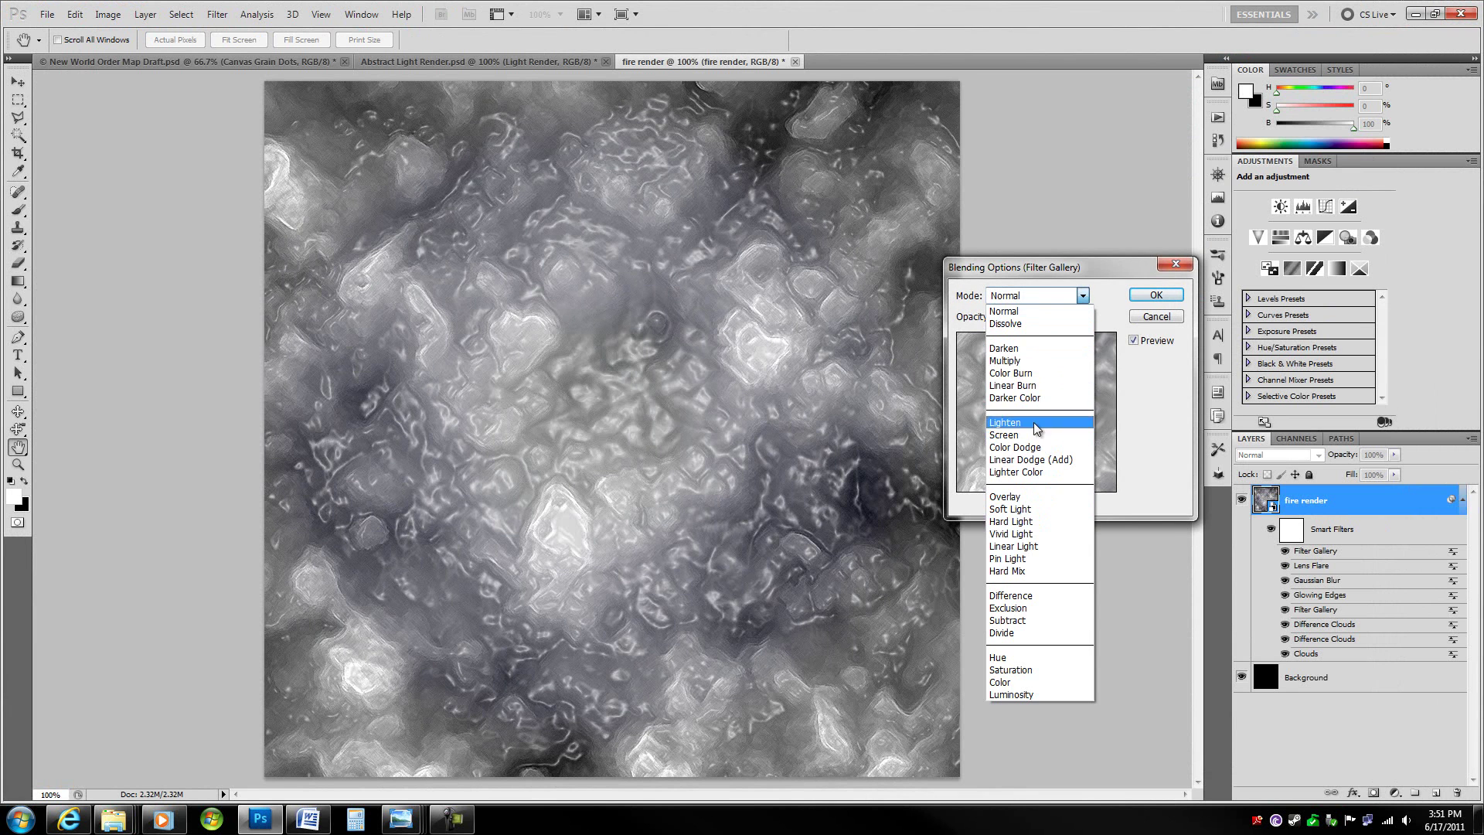
click(1032, 448)
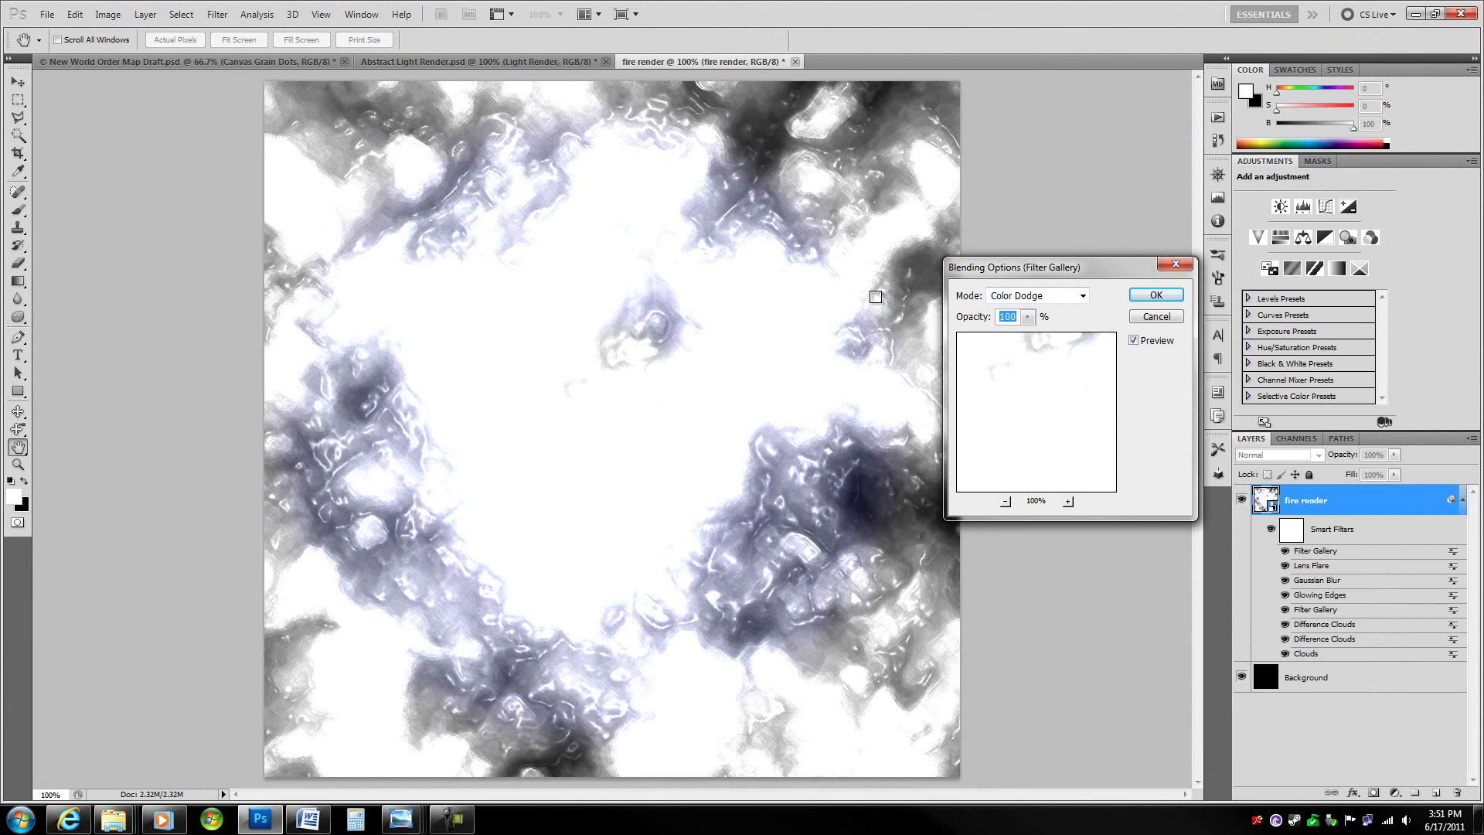
key(Return)
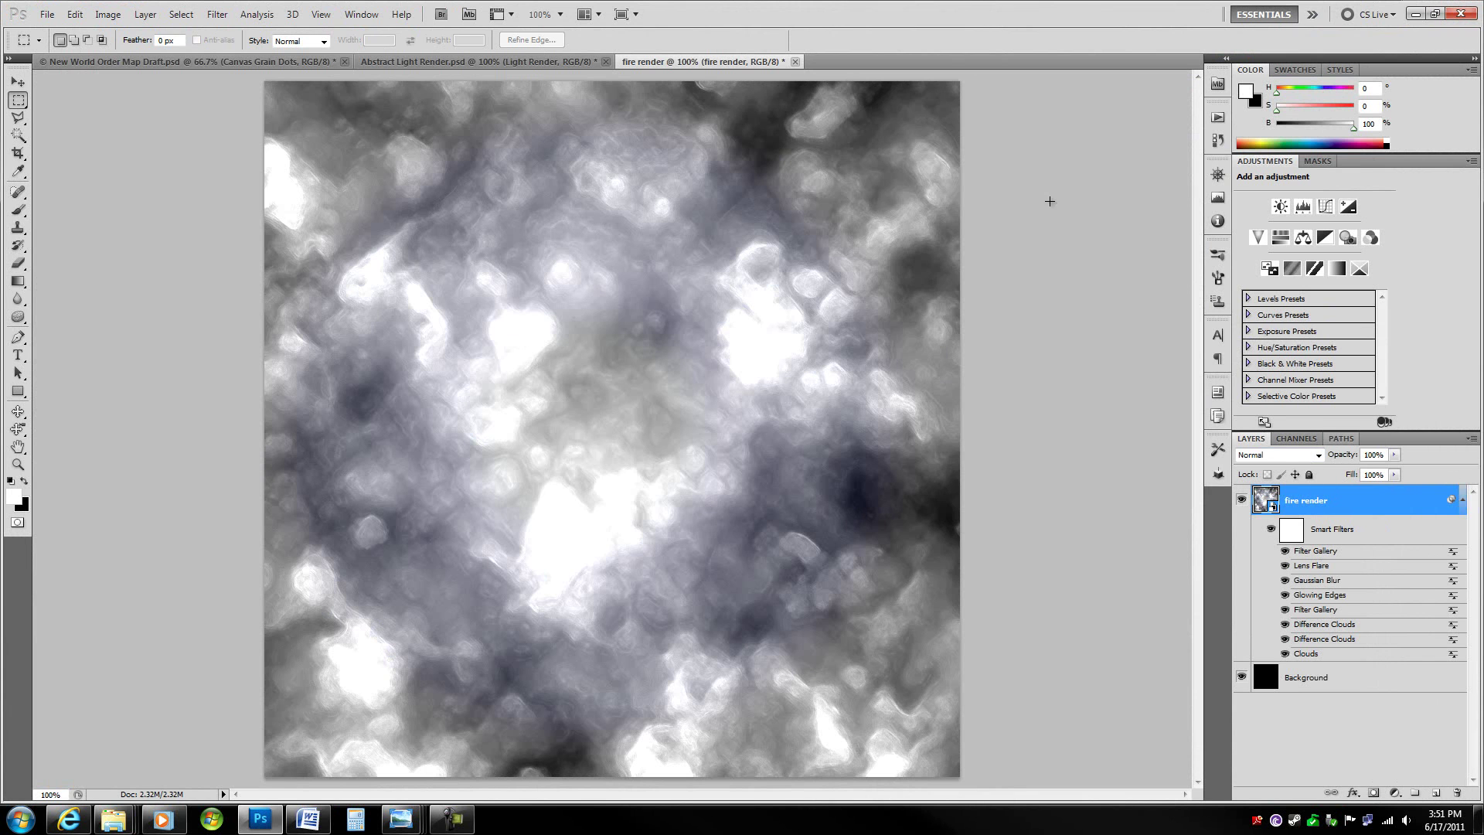
Apply a Distort > Twirl filter with a 449° angle to the fire render.
click(219, 14)
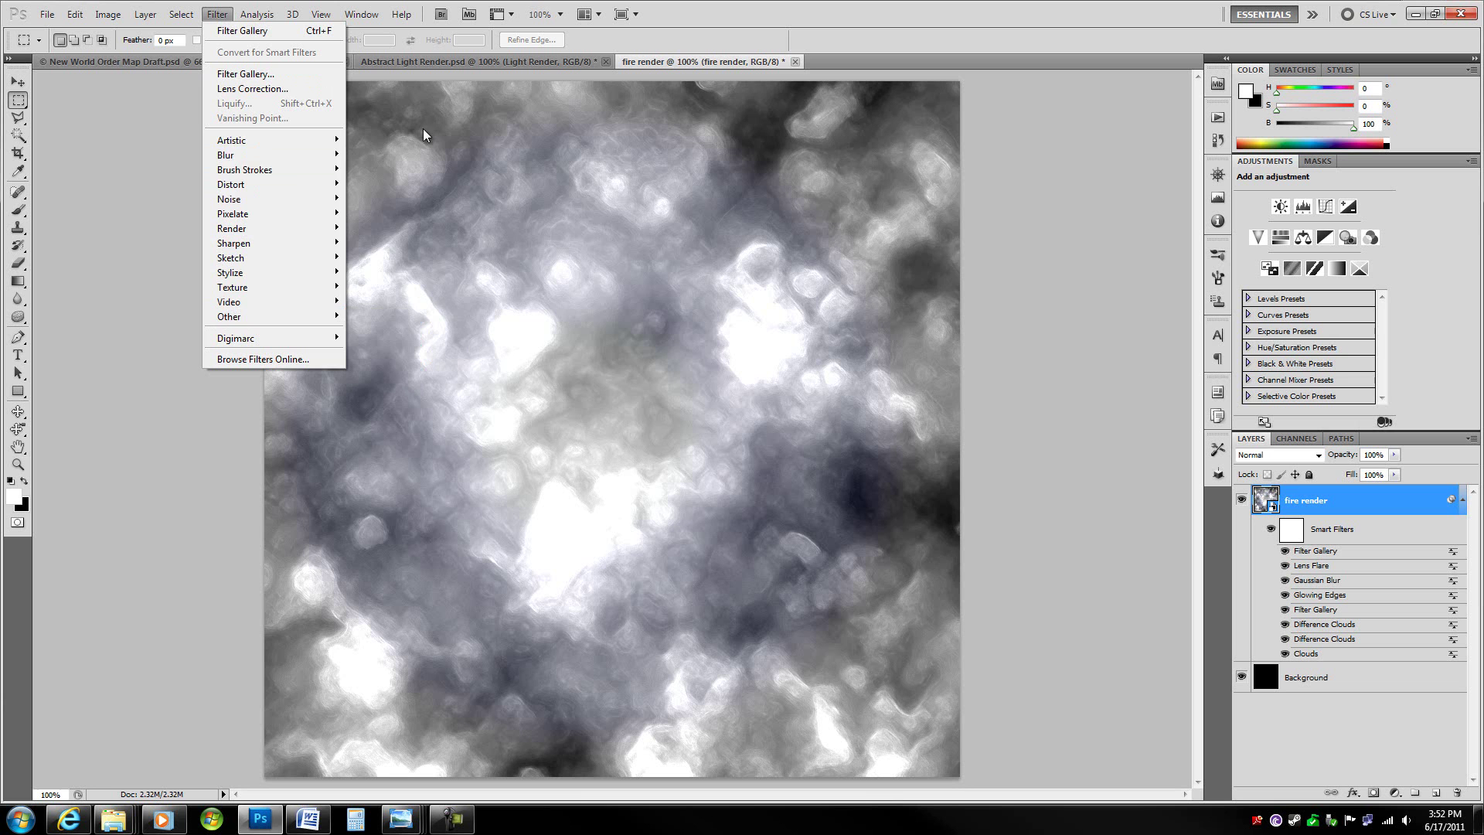
mouse_move(262, 184)
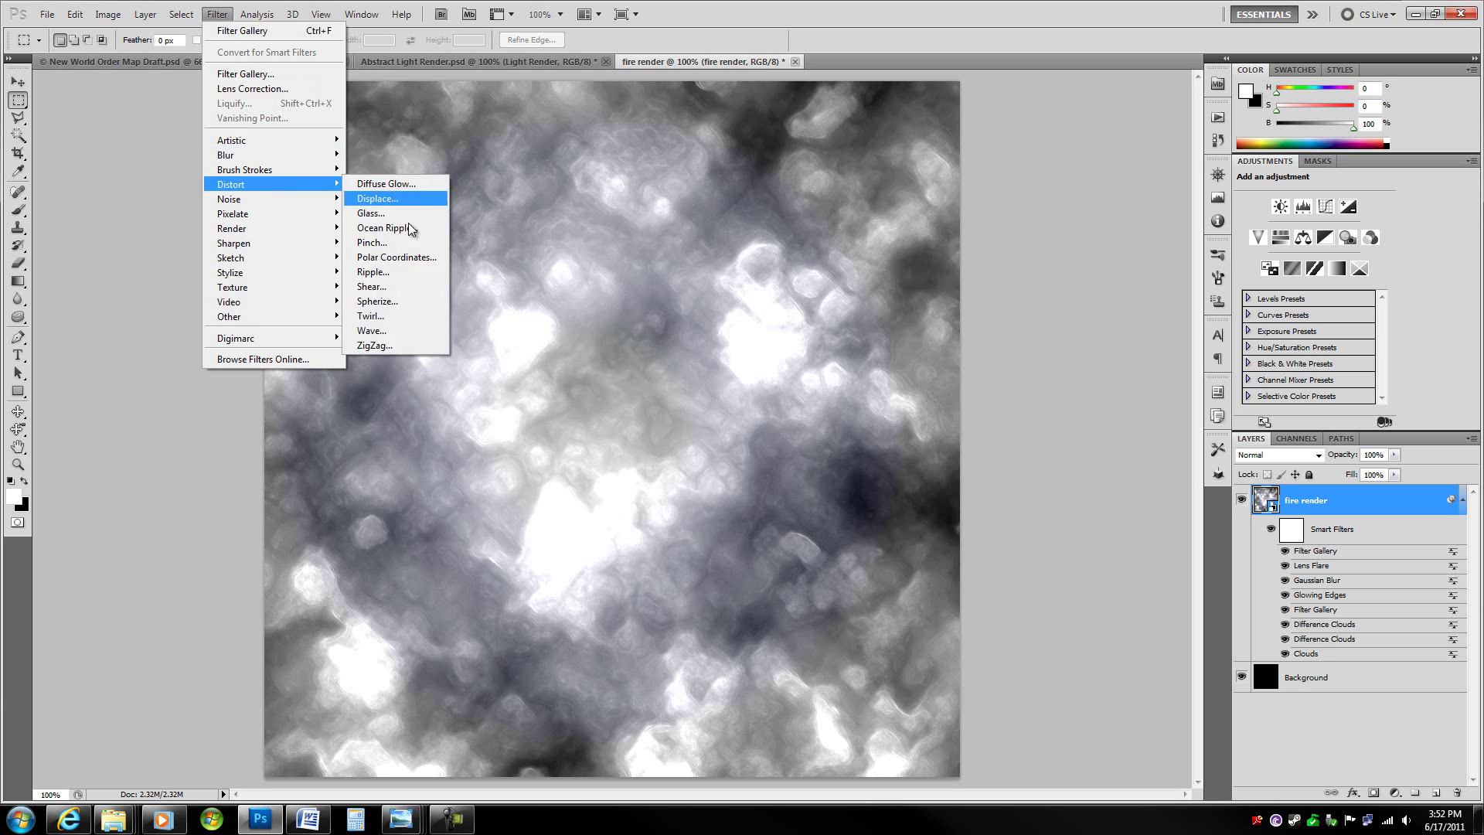
click(383, 316)
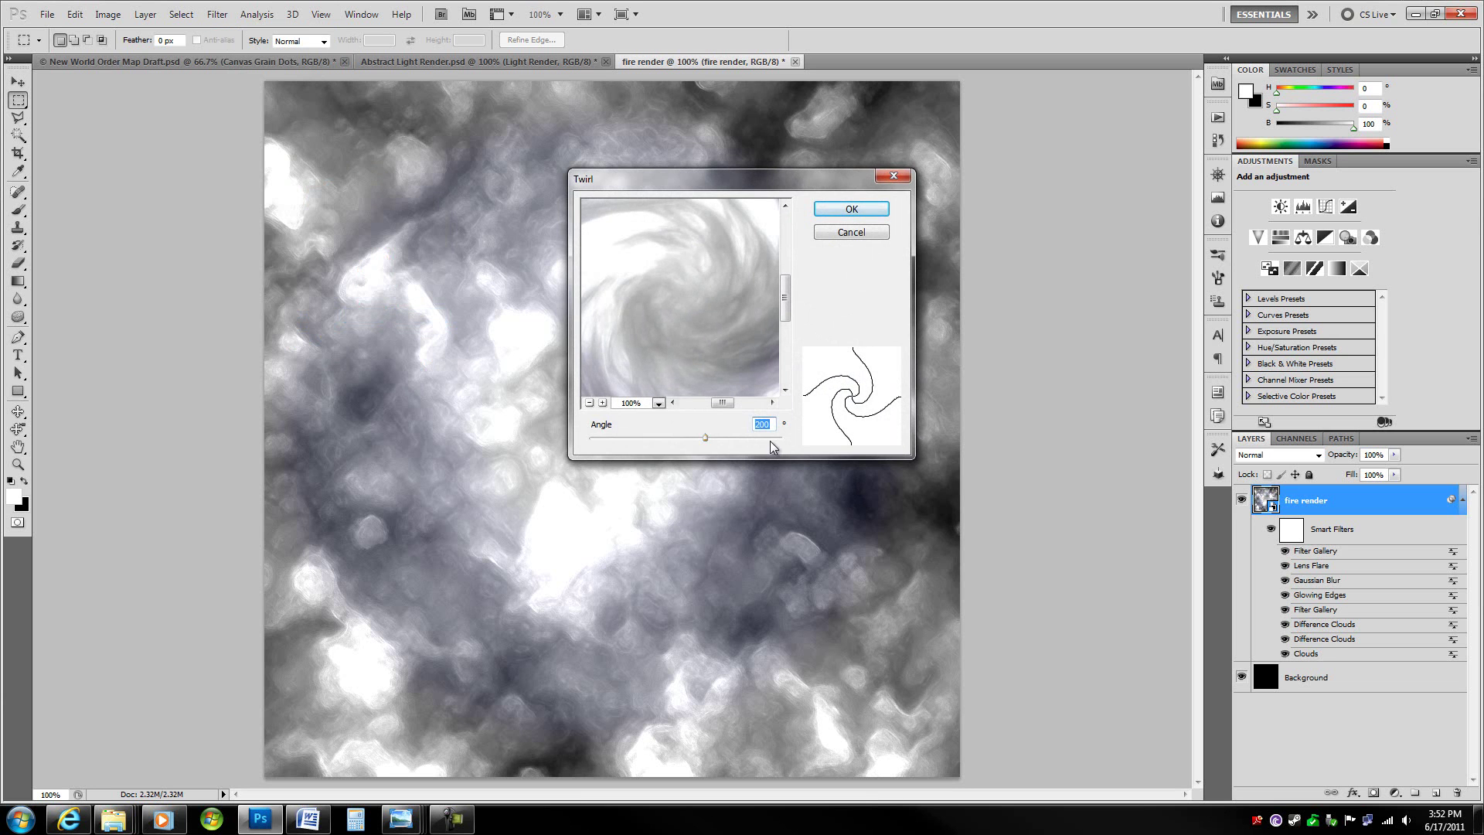
text(449)
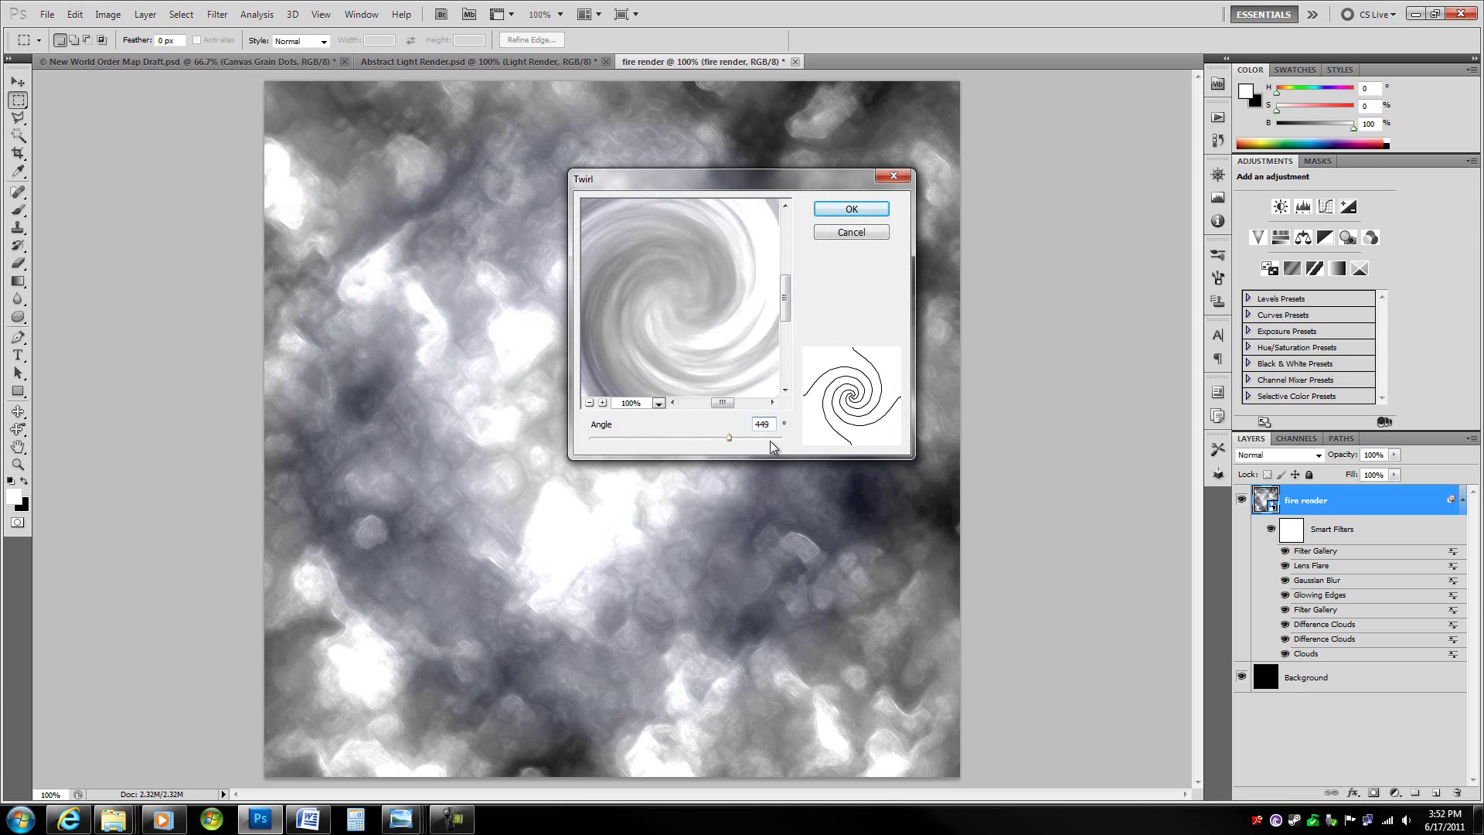
drag(691, 302, 650, 381)
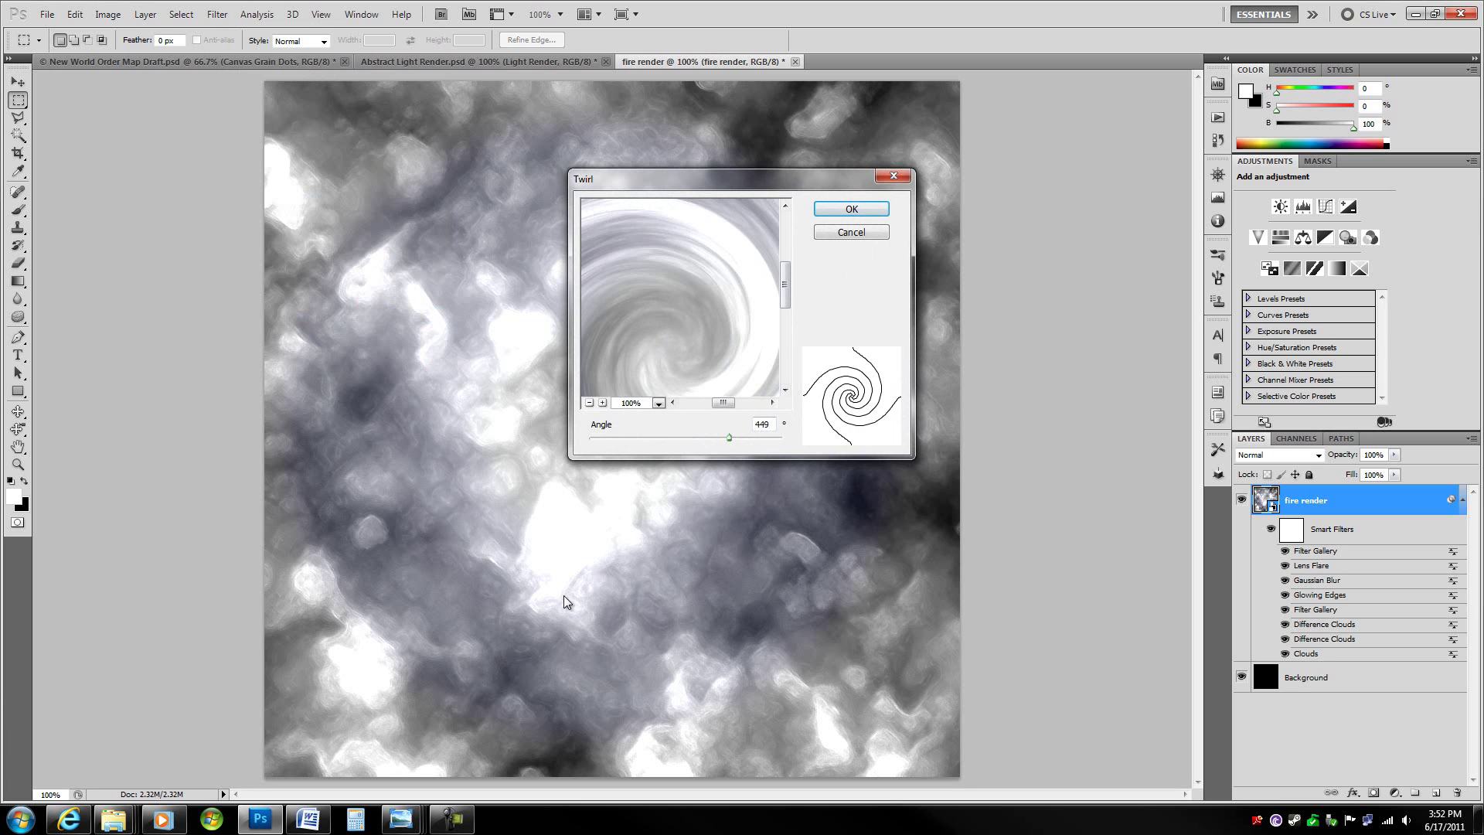
click(851, 209)
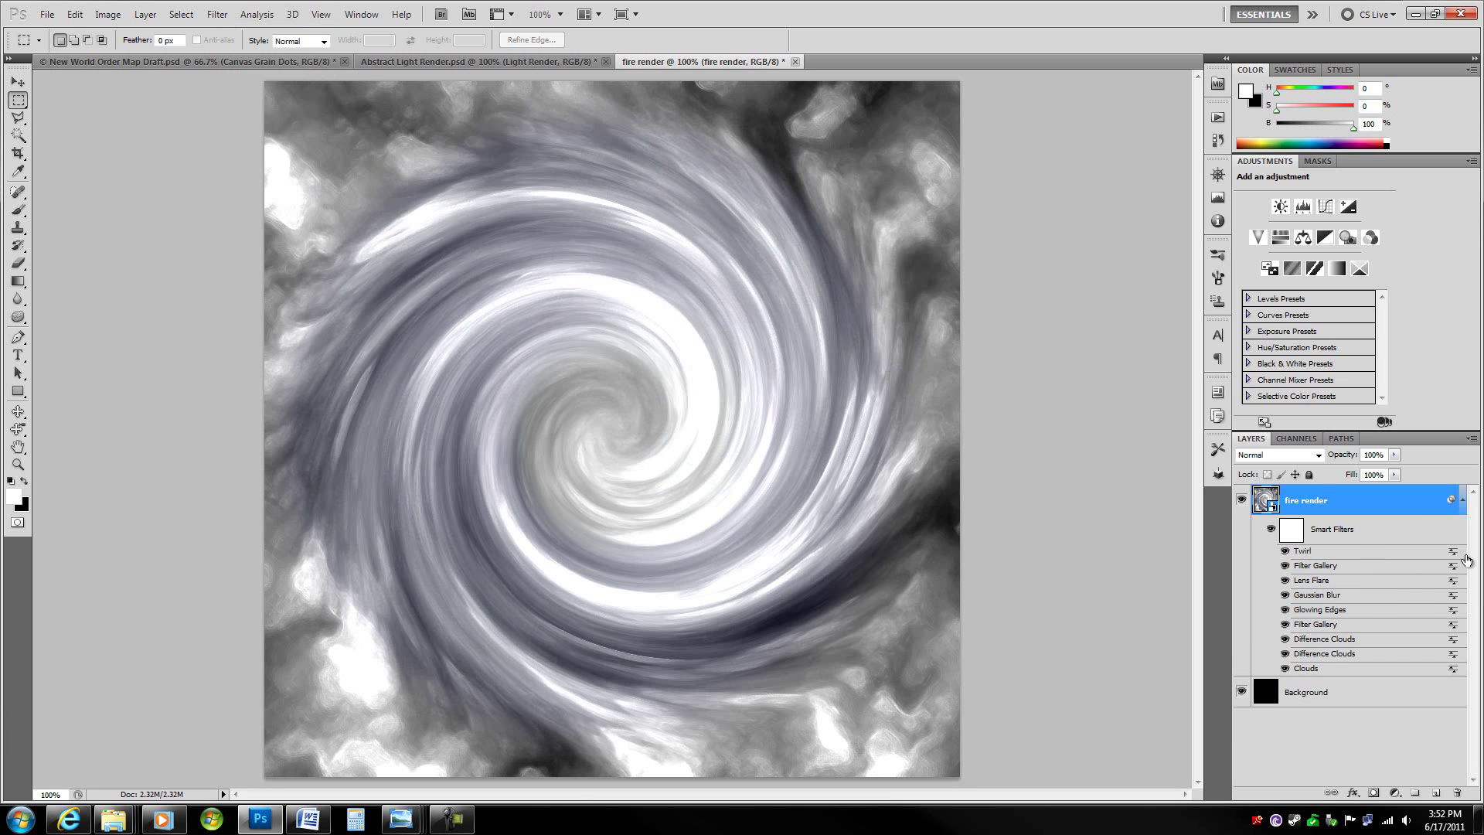
Change the Twirl smart filter's blend mode to Multiply.
double_click(1453, 552)
double_click(1453, 552)
click(1028, 298)
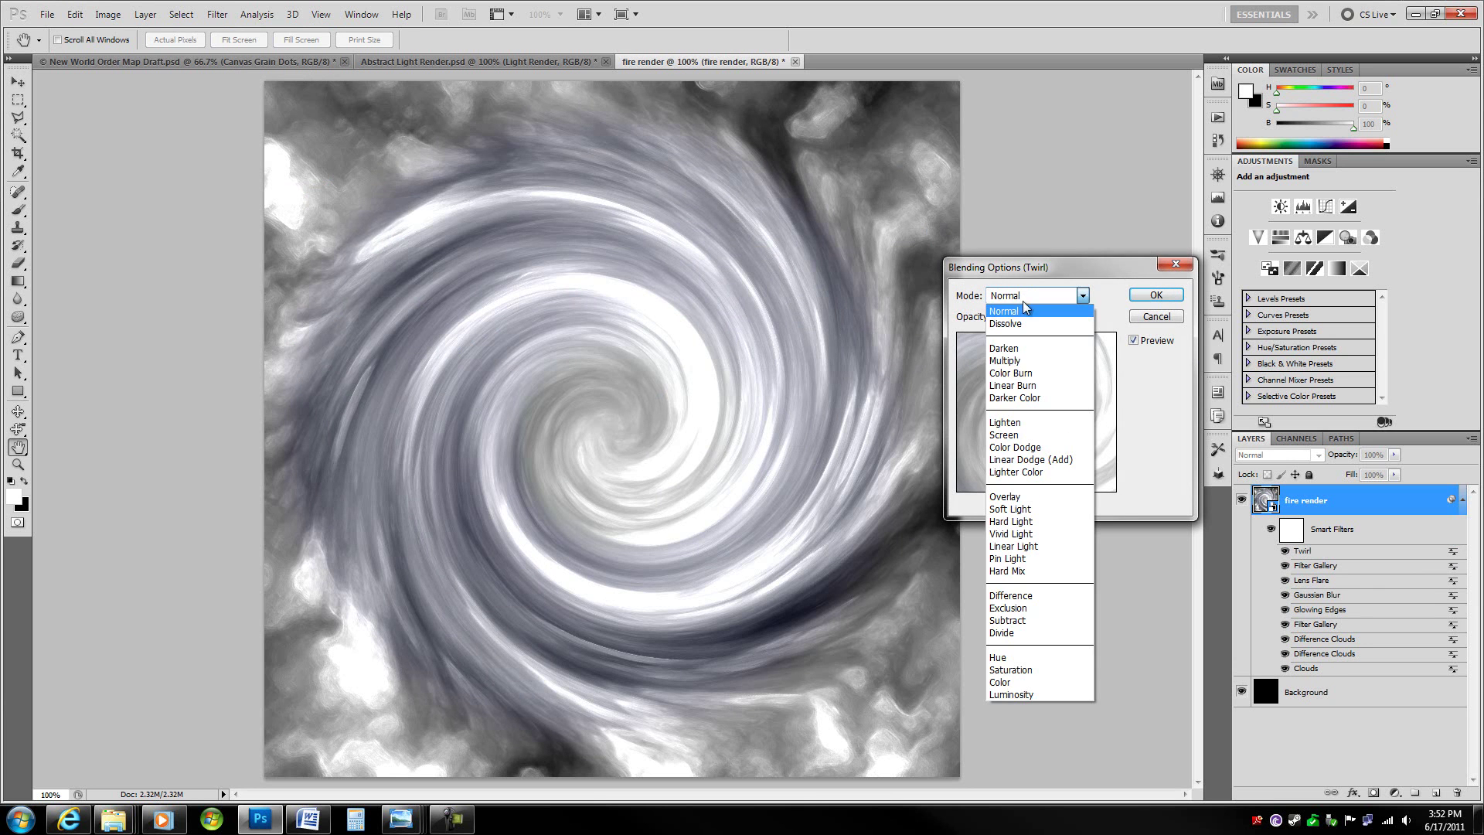
click(1019, 360)
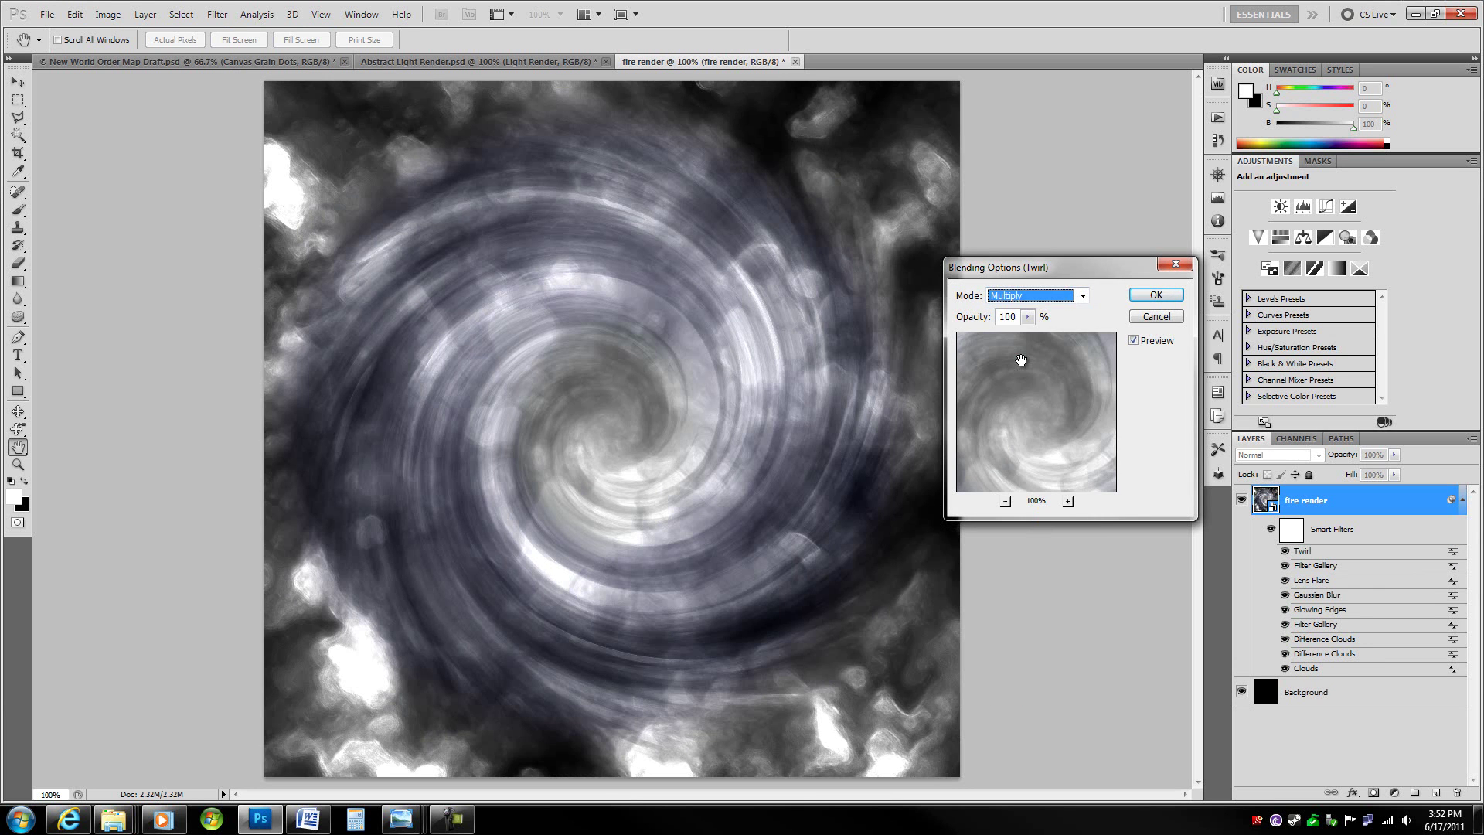
click(1155, 295)
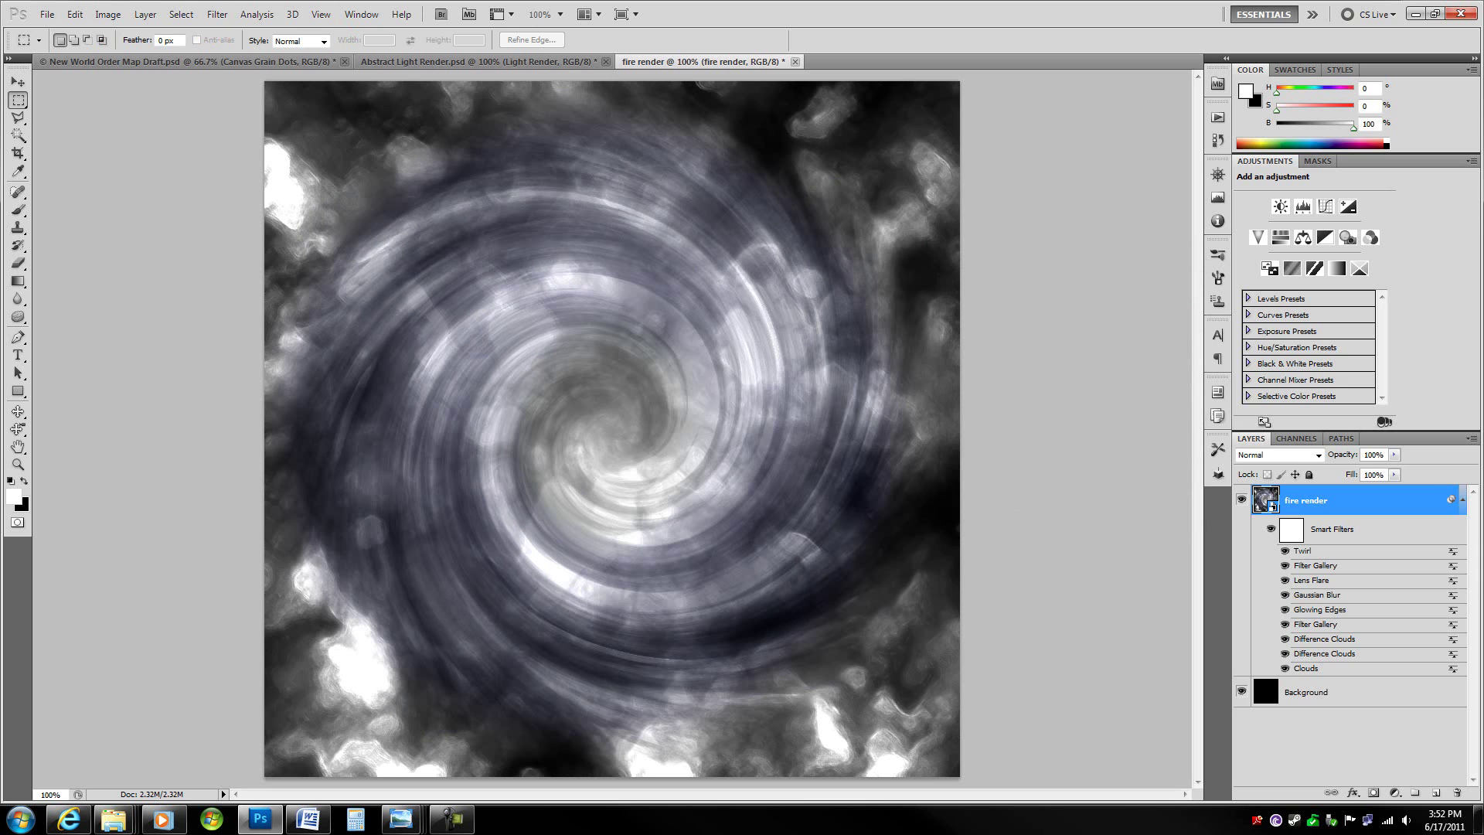
click(1461, 500)
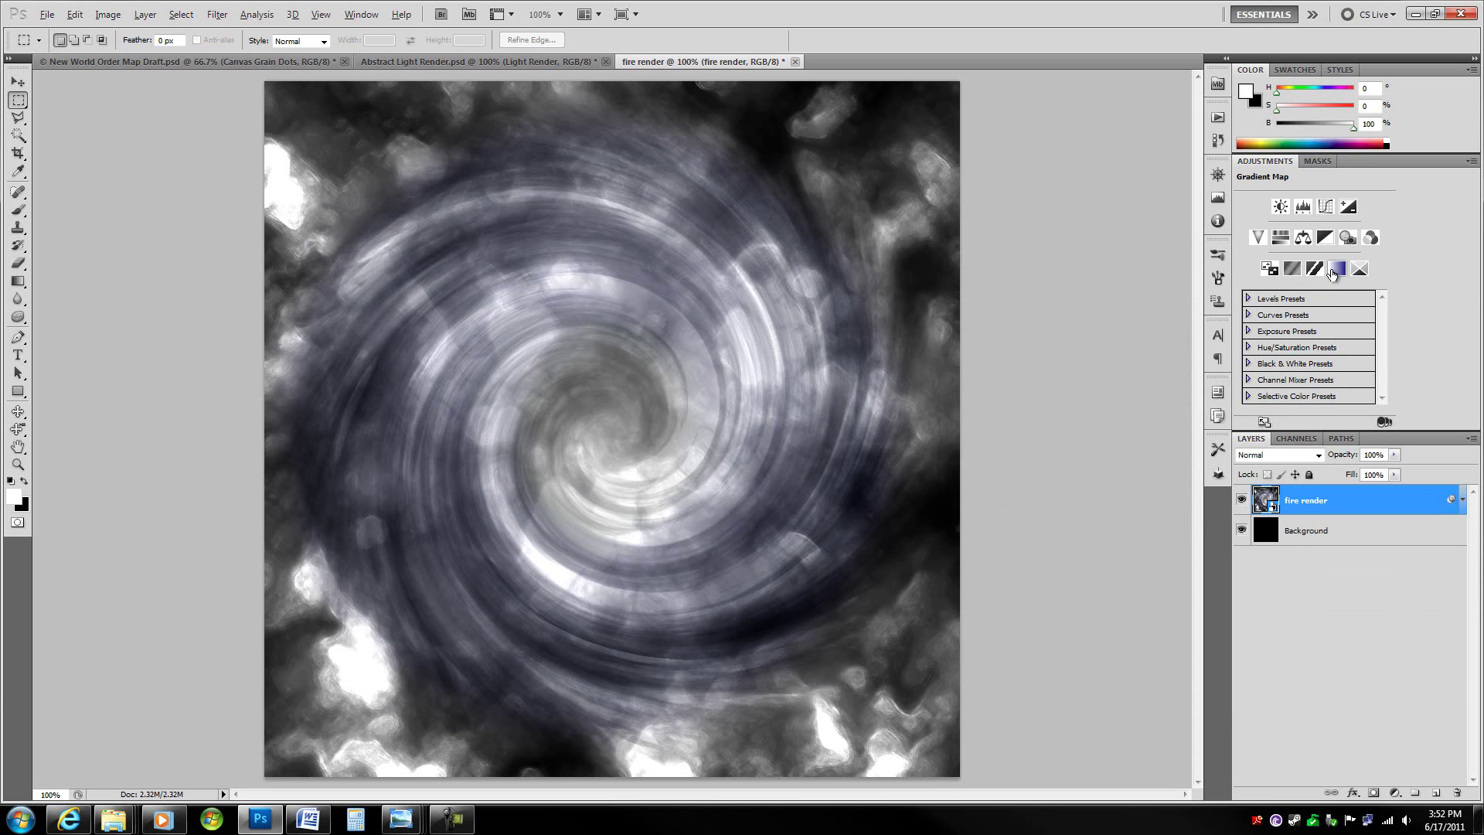
Add a Gradient Map adjustment layer named 'fire color' and open its gradient editor.
alt+click(1332, 270)
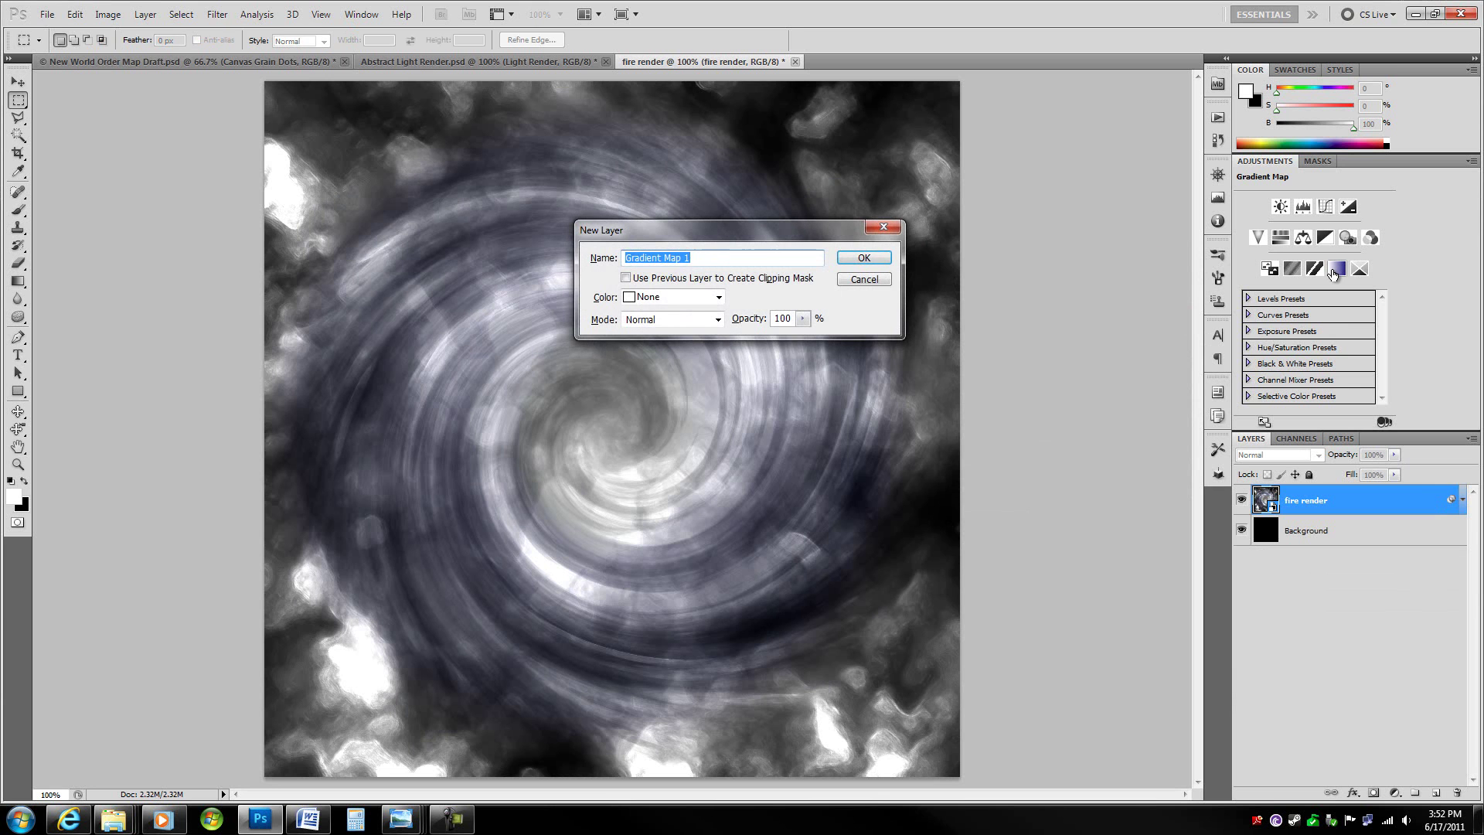
text(fire color)
key(Return)
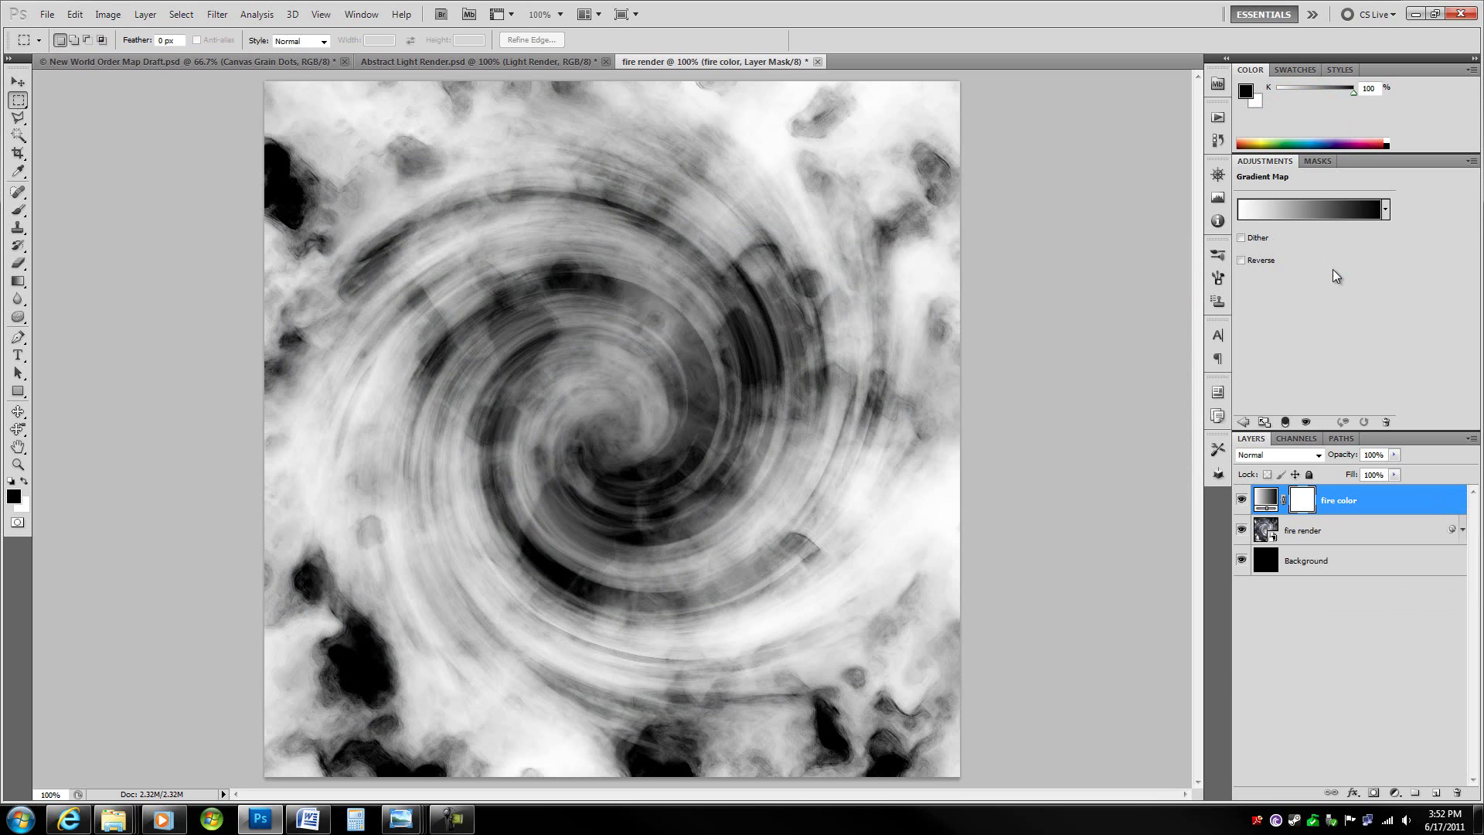
click(1267, 208)
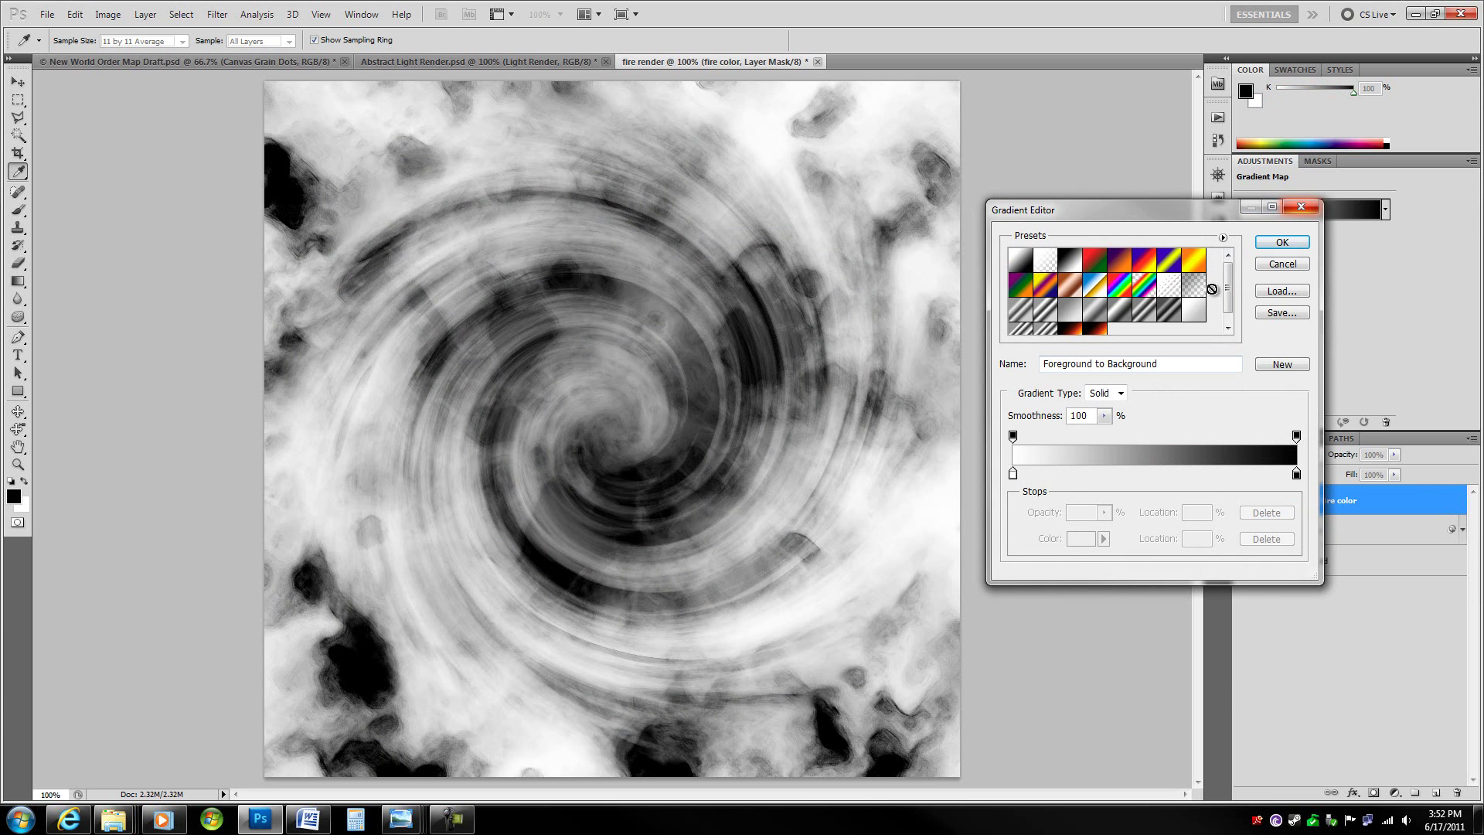
Load the Red Hot Lava gradient preset and set its first two stops to near-black.
scroll(1235, 292, down, 1)
click(1092, 326)
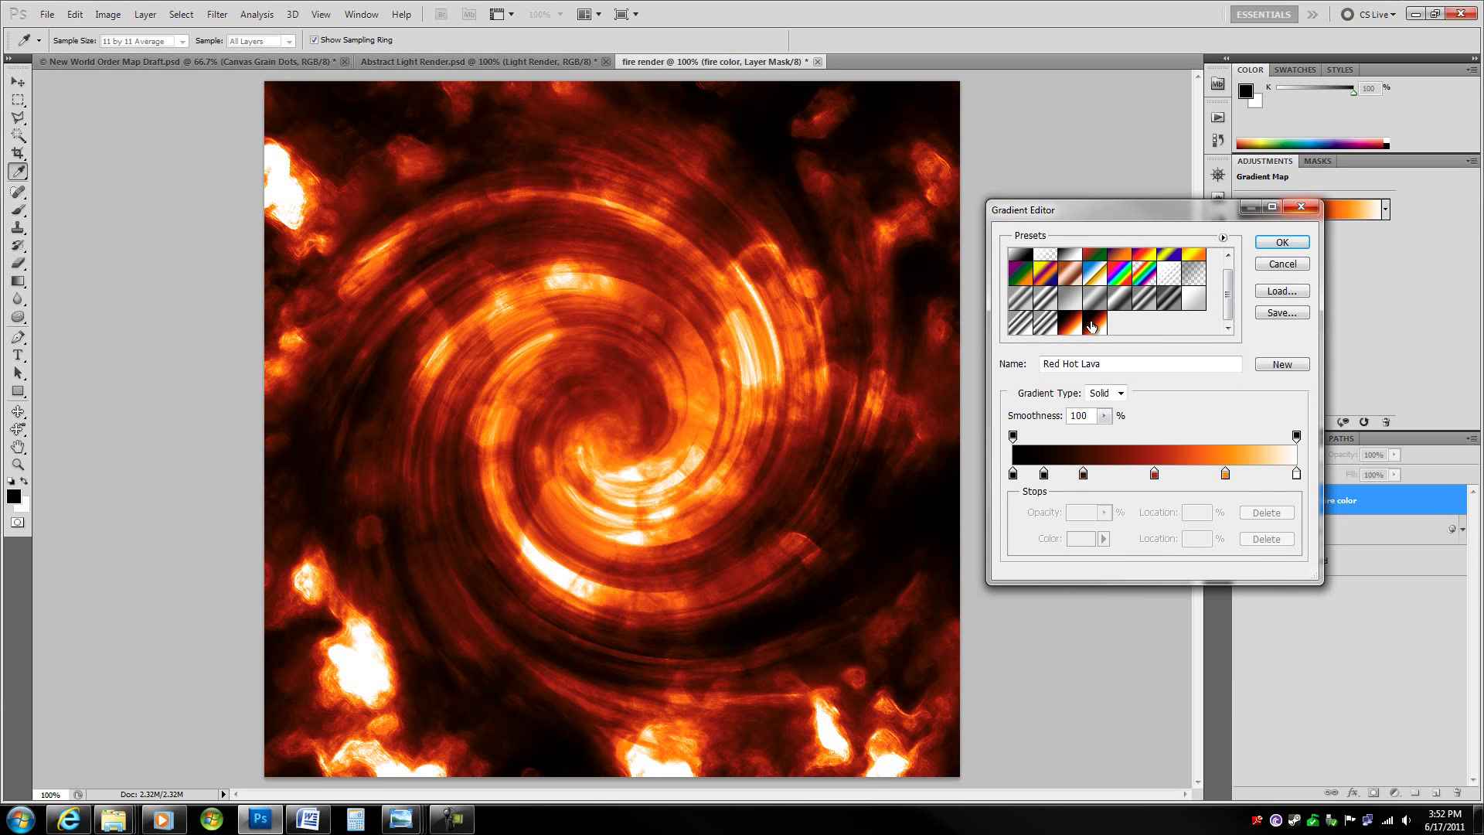
double_click(1013, 473)
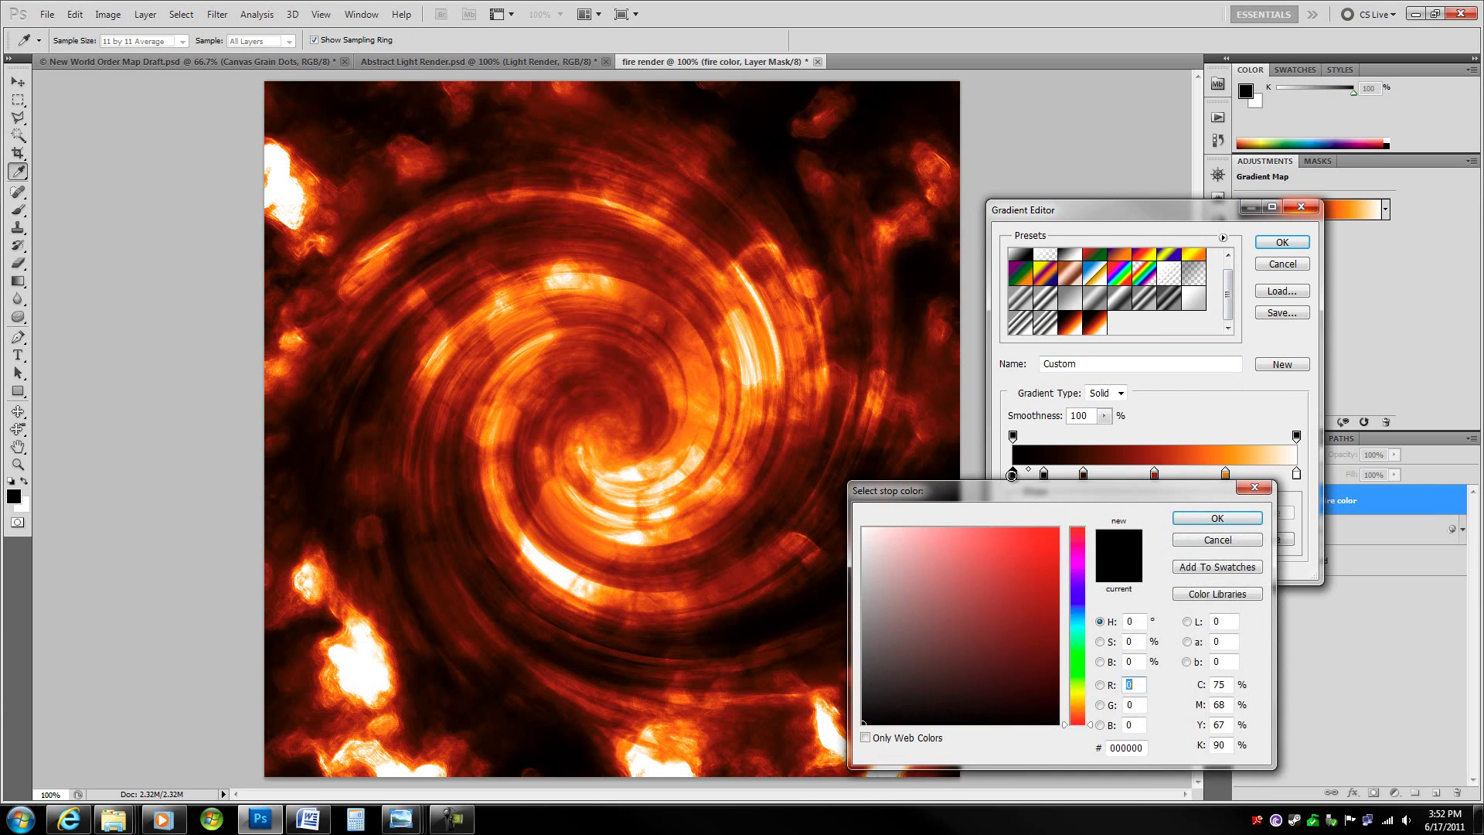
click(1217, 518)
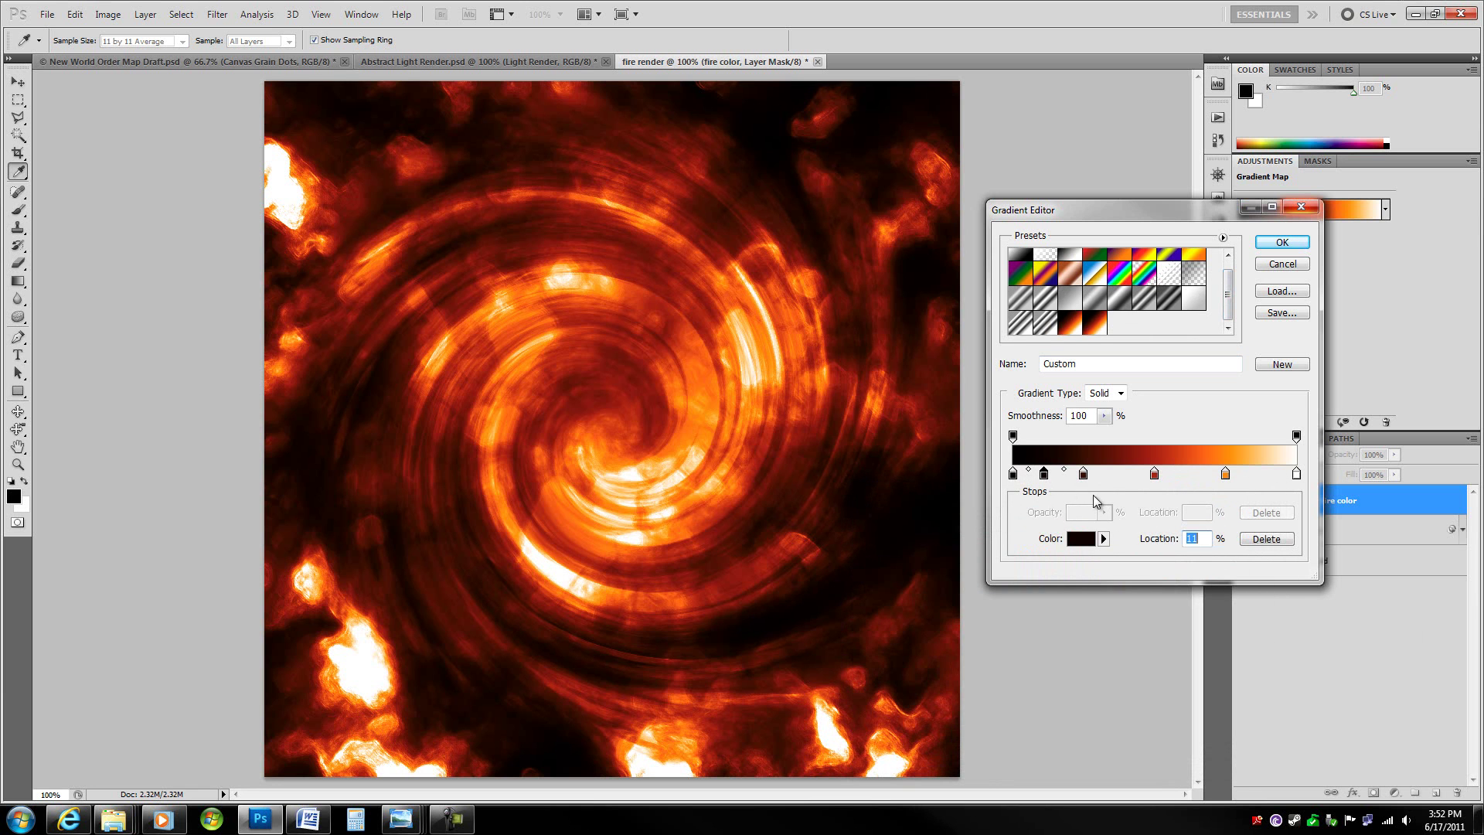
double_click(1044, 473)
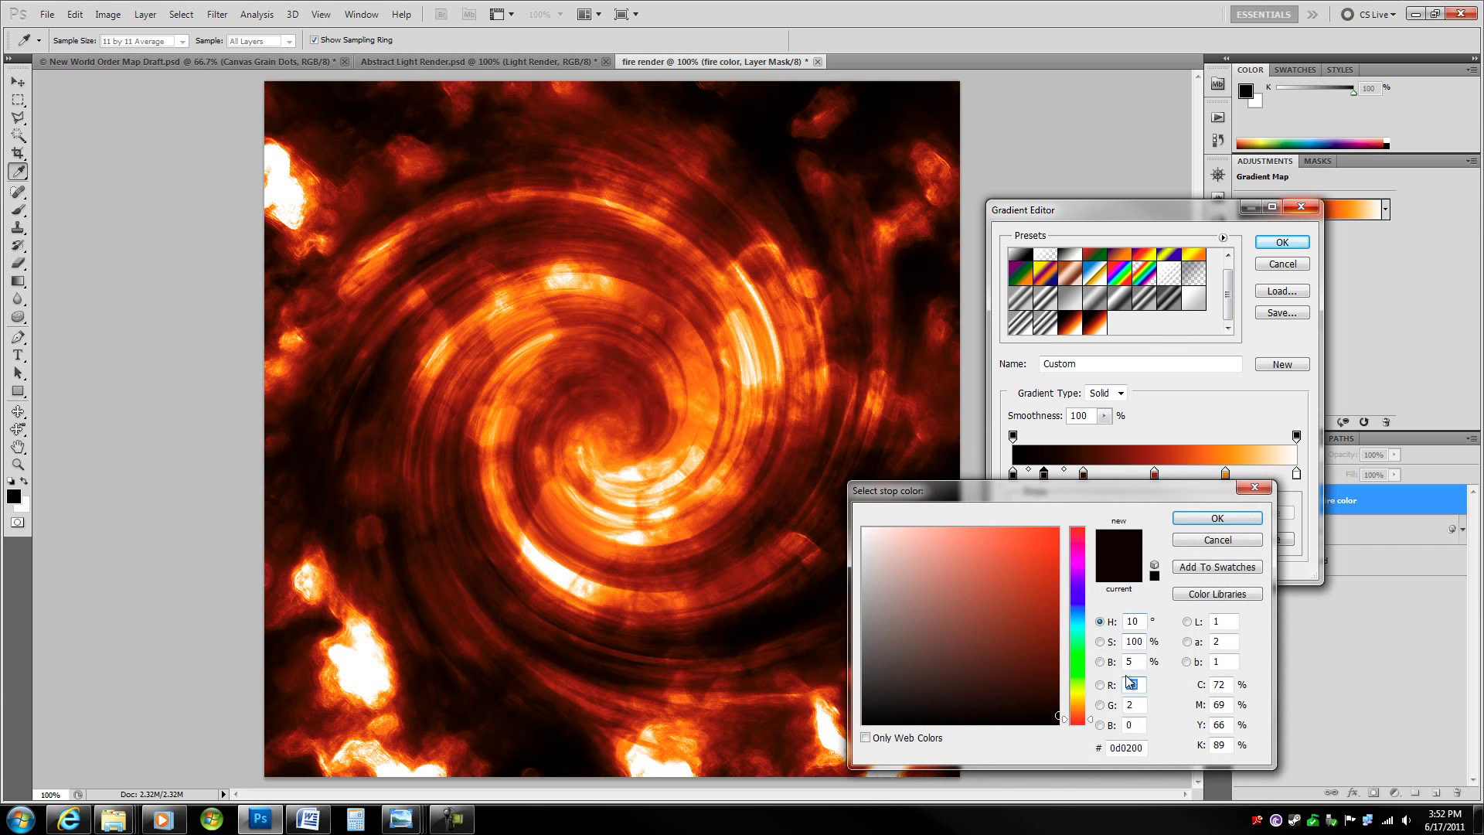
key(shift+Tab)
key(shift+Tab)
key(shift+Tab)
click(1237, 526)
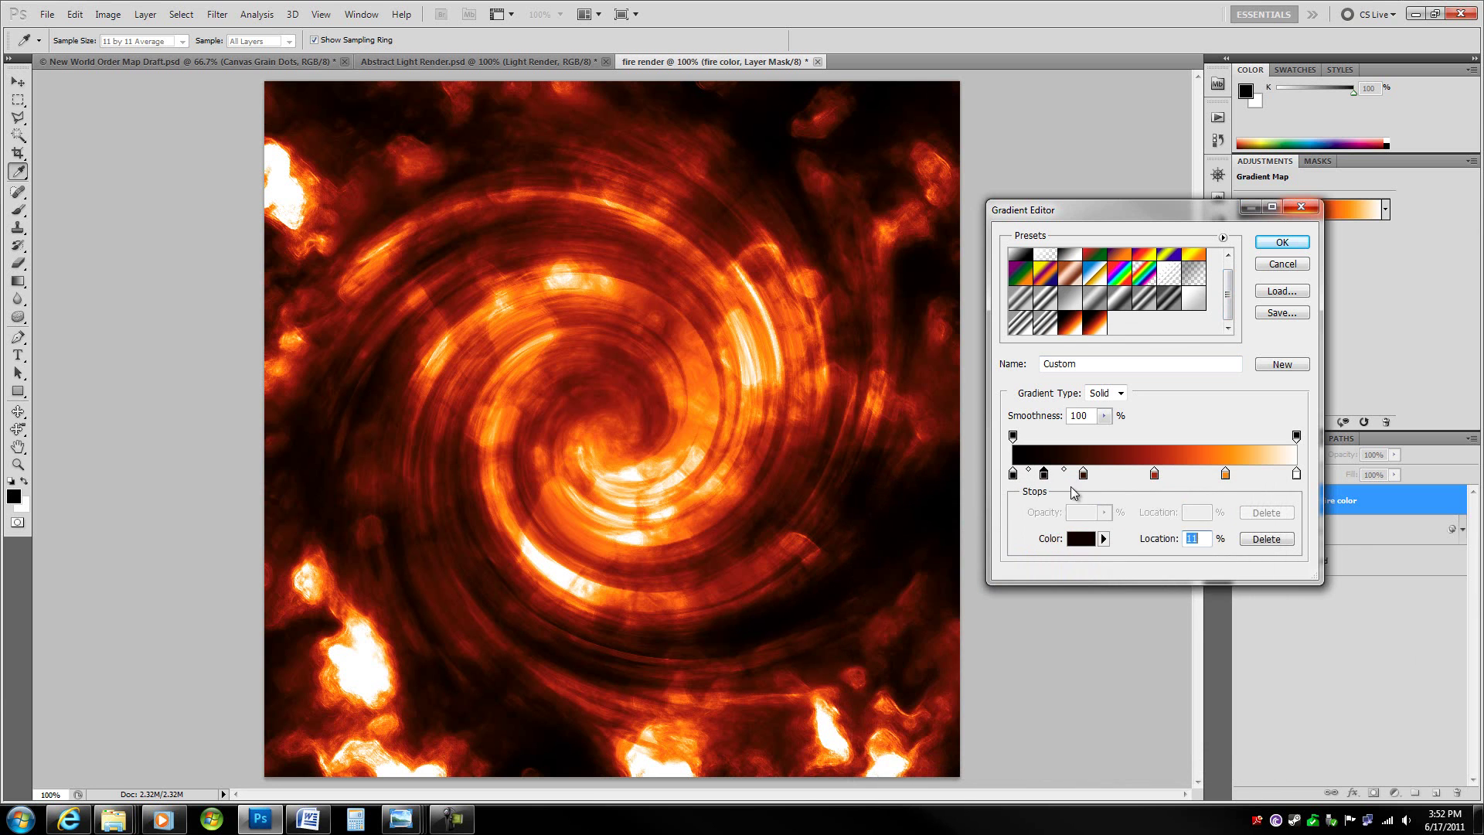
Recolour the third stop dark brown and adjust the red stop at location 50.
double_click(1083, 473)
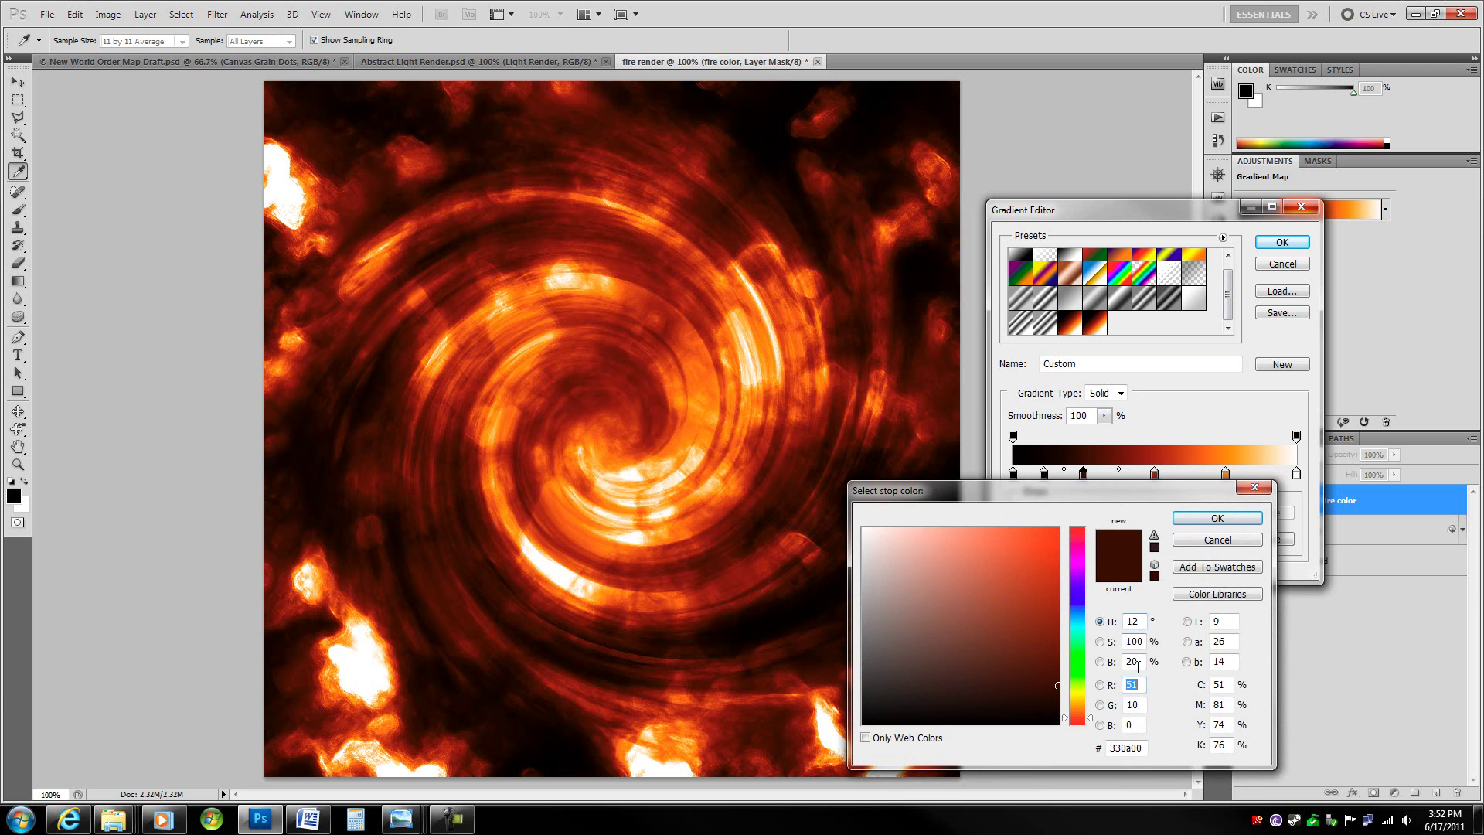
drag(1127, 491, 967, 550)
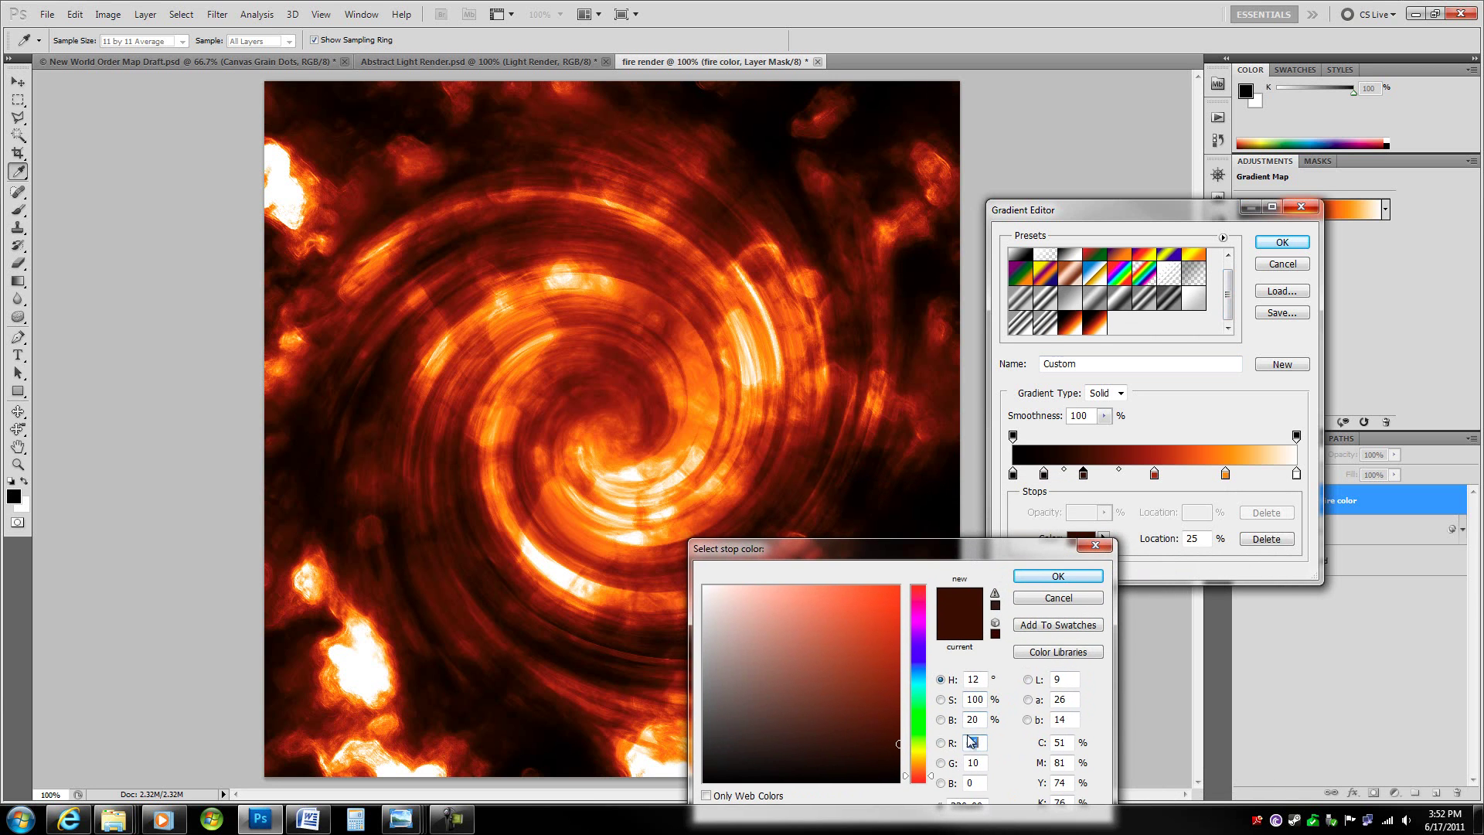
click(1053, 577)
click(1154, 473)
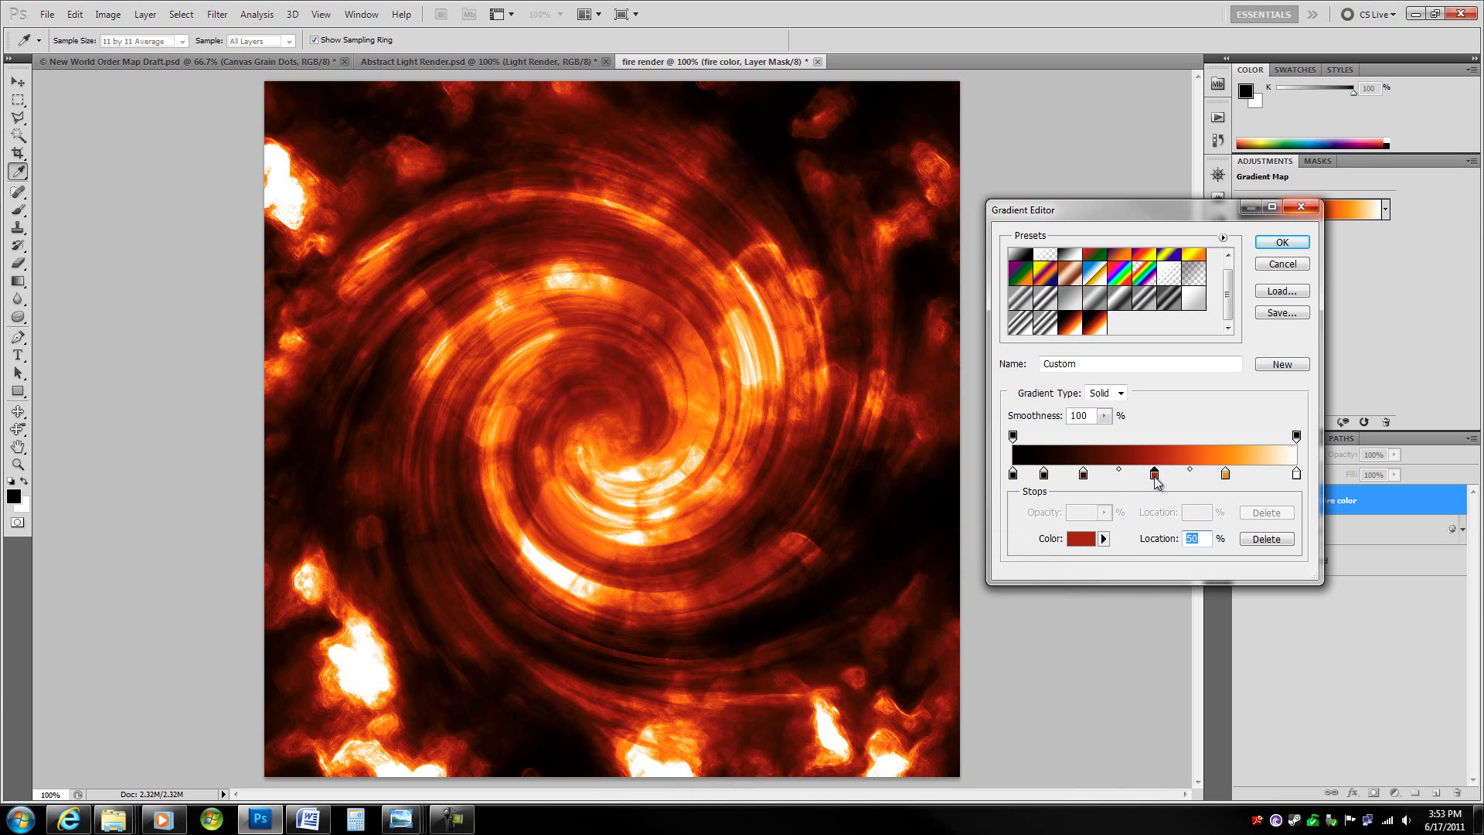
double_click(1154, 474)
click(973, 720)
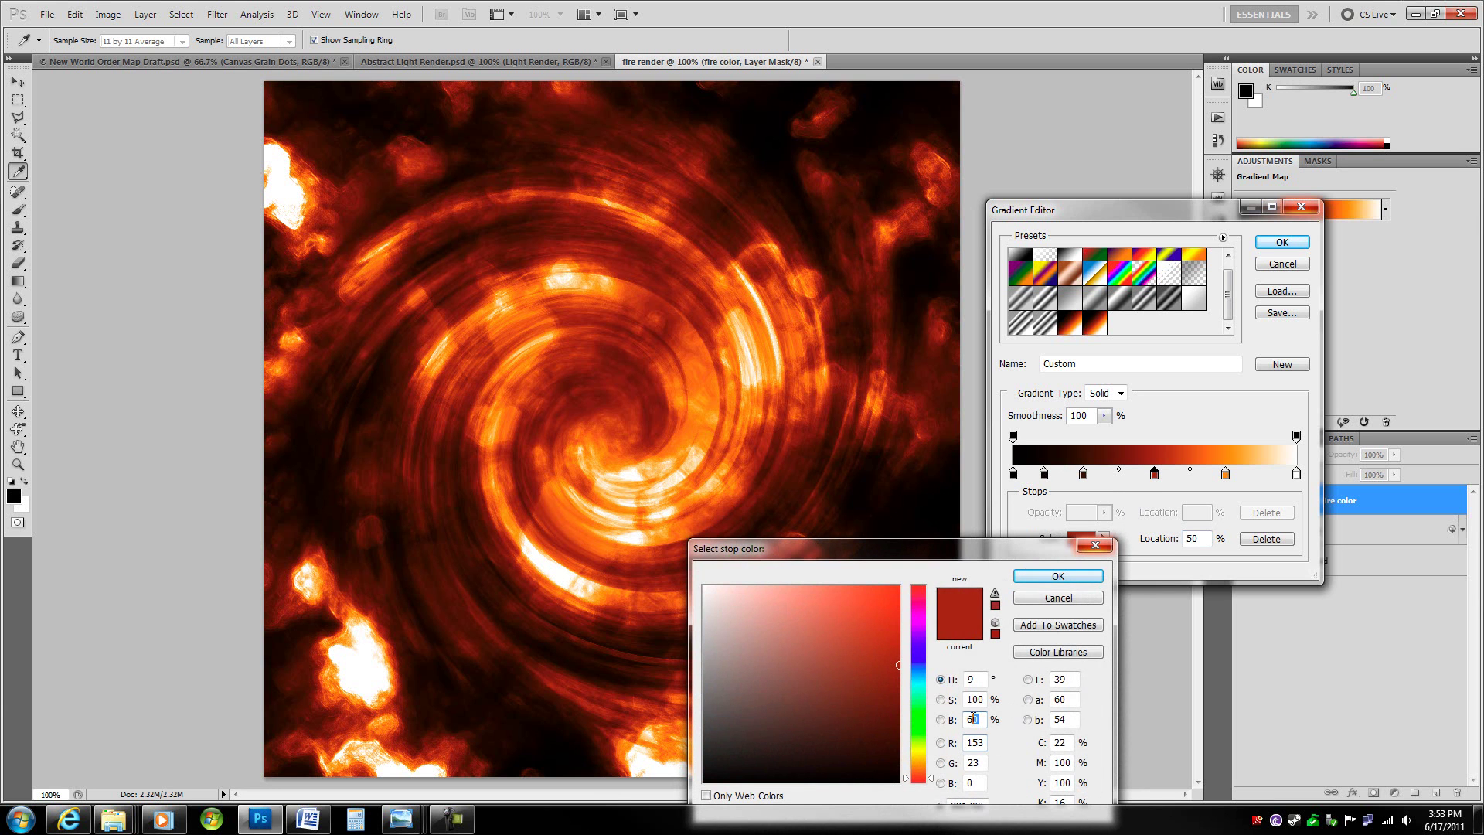
click(1059, 575)
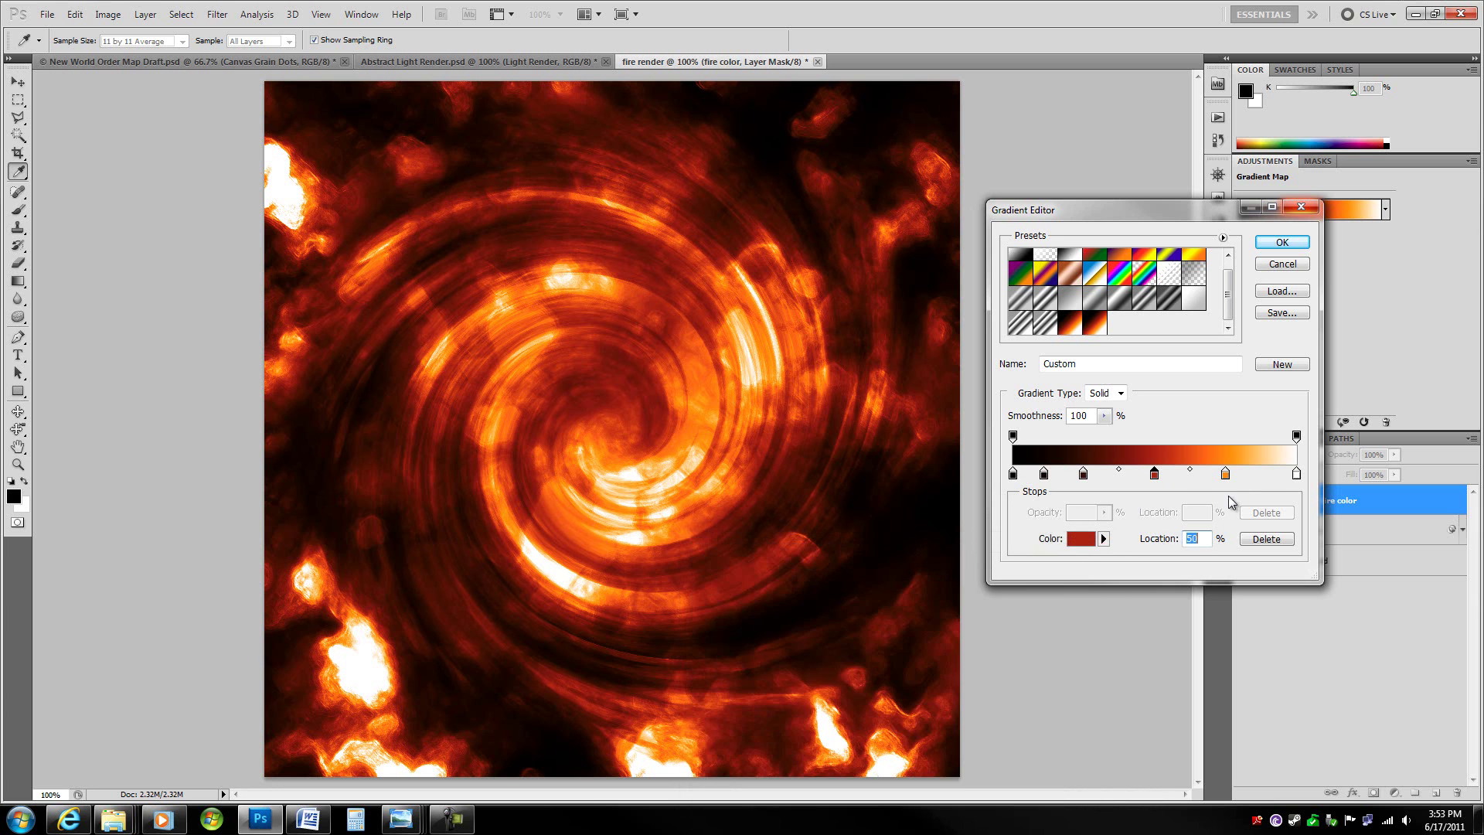
Adjust the orange stop at location 75 and apply the edited gradient.
double_click(1225, 473)
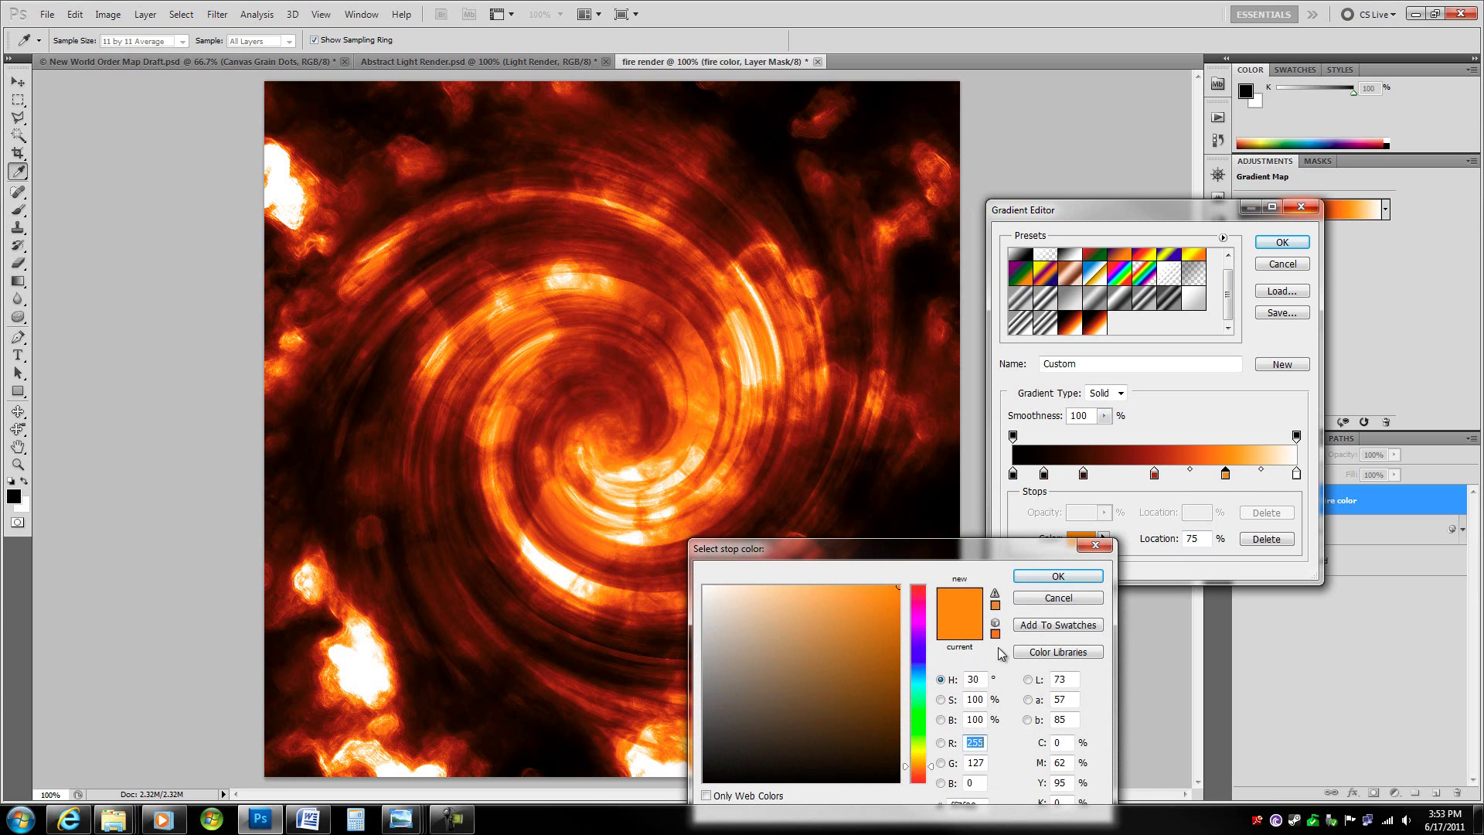
drag(978, 679, 956, 680)
click(1056, 576)
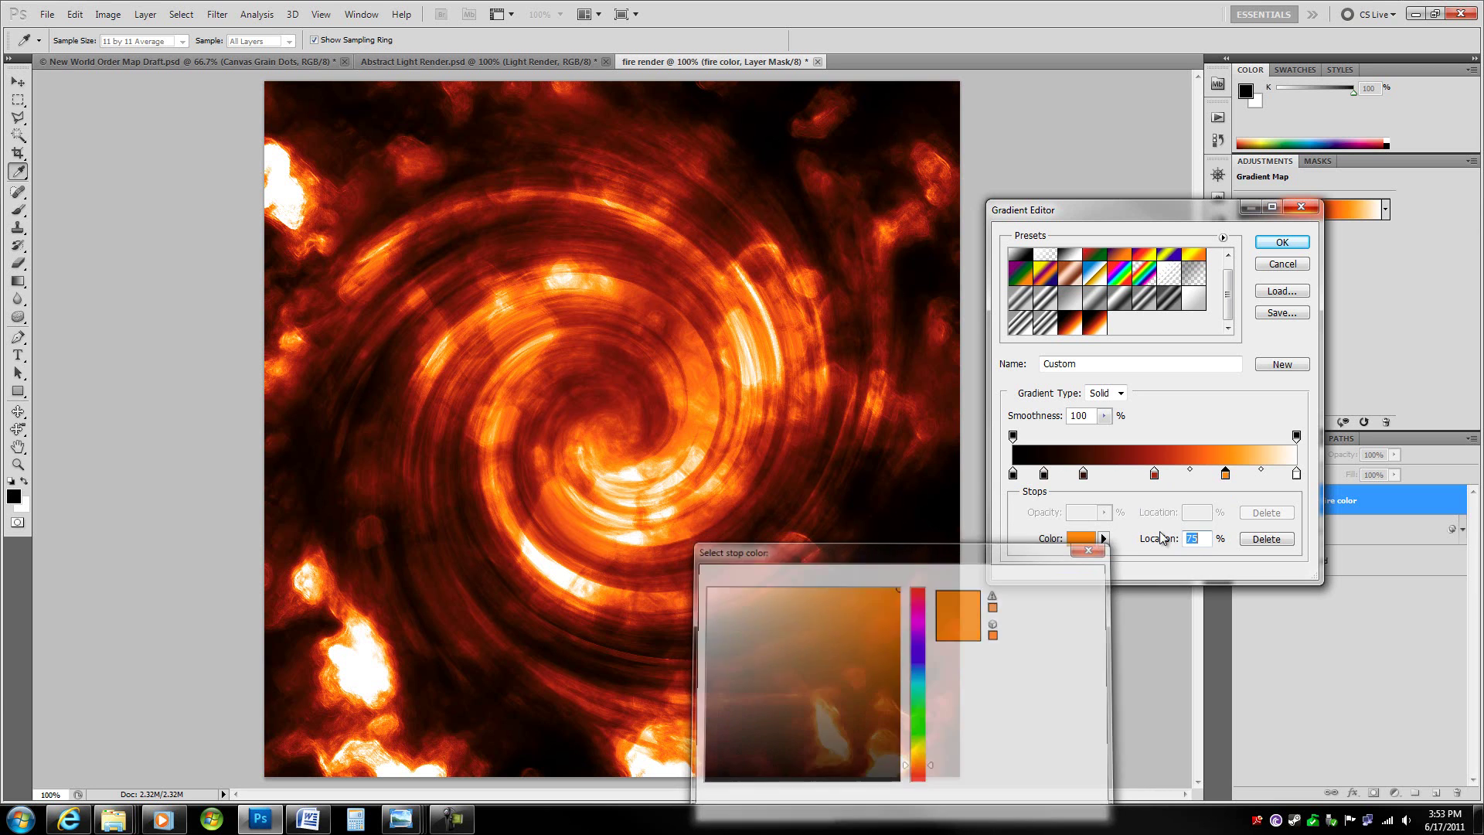
click(1296, 474)
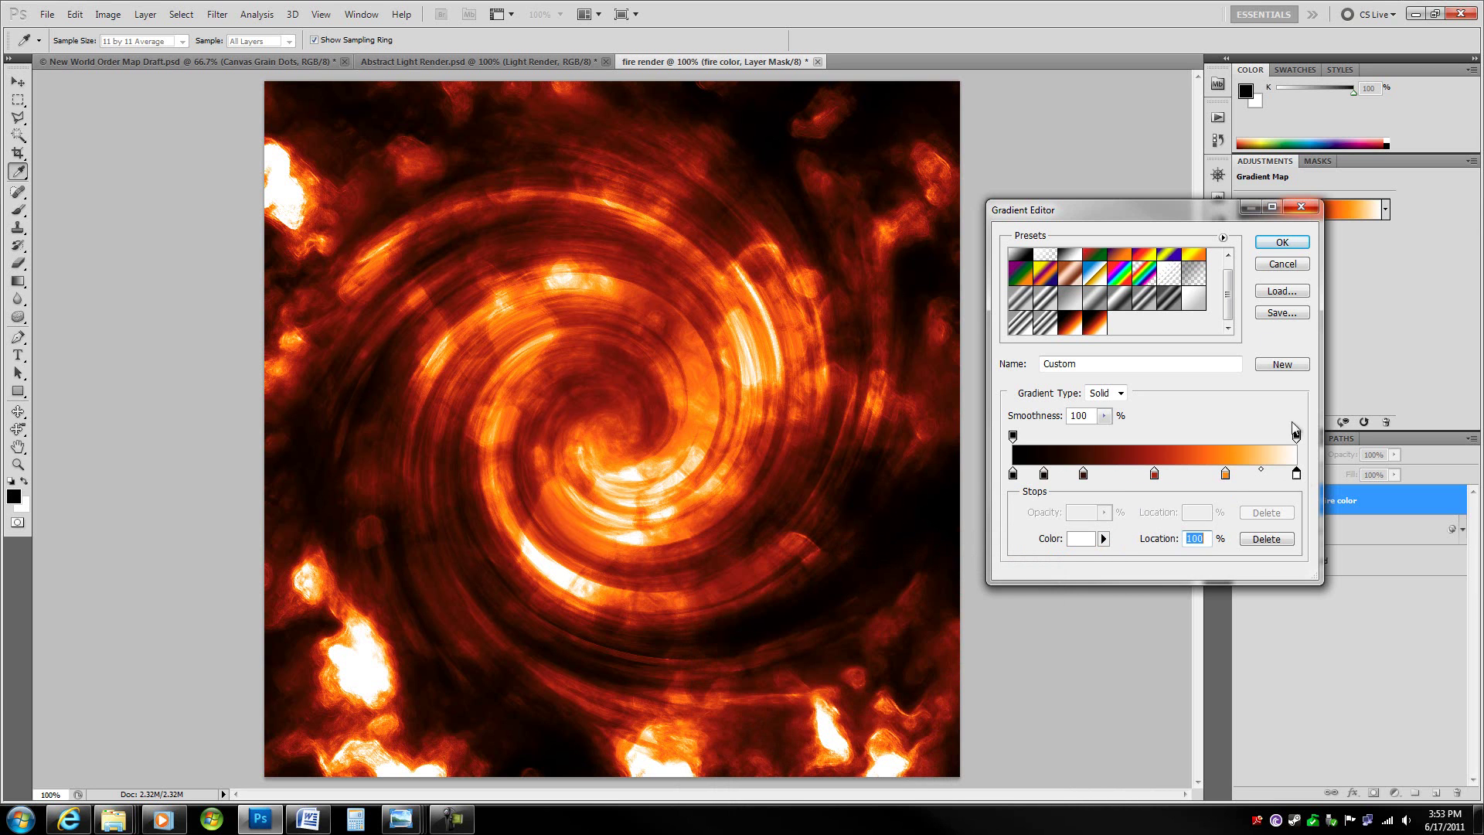
click(1279, 245)
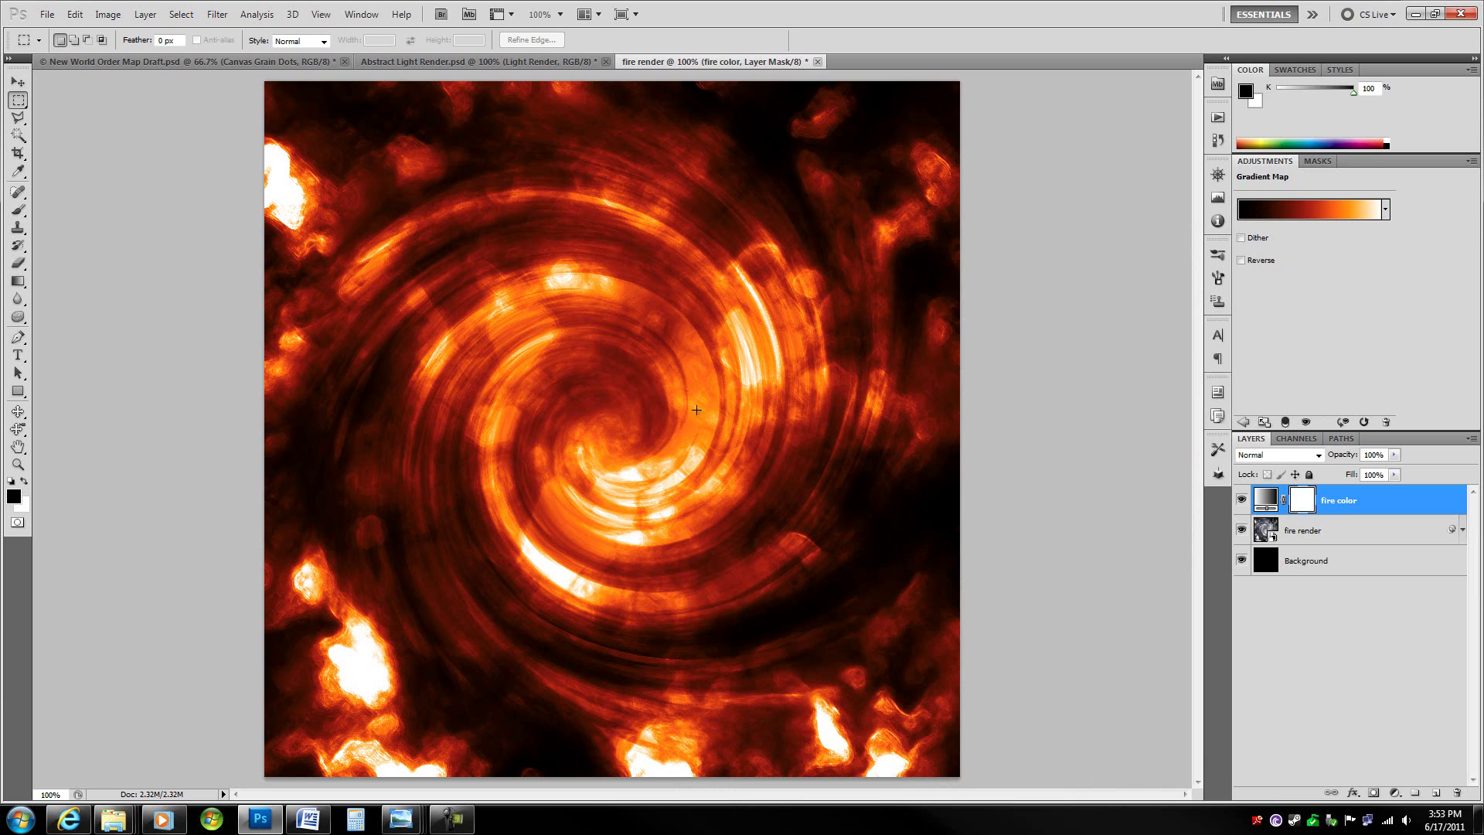
Add a Brightness/Contrast adjustment layer named 'contrast' directly above fire render.
click(1368, 535)
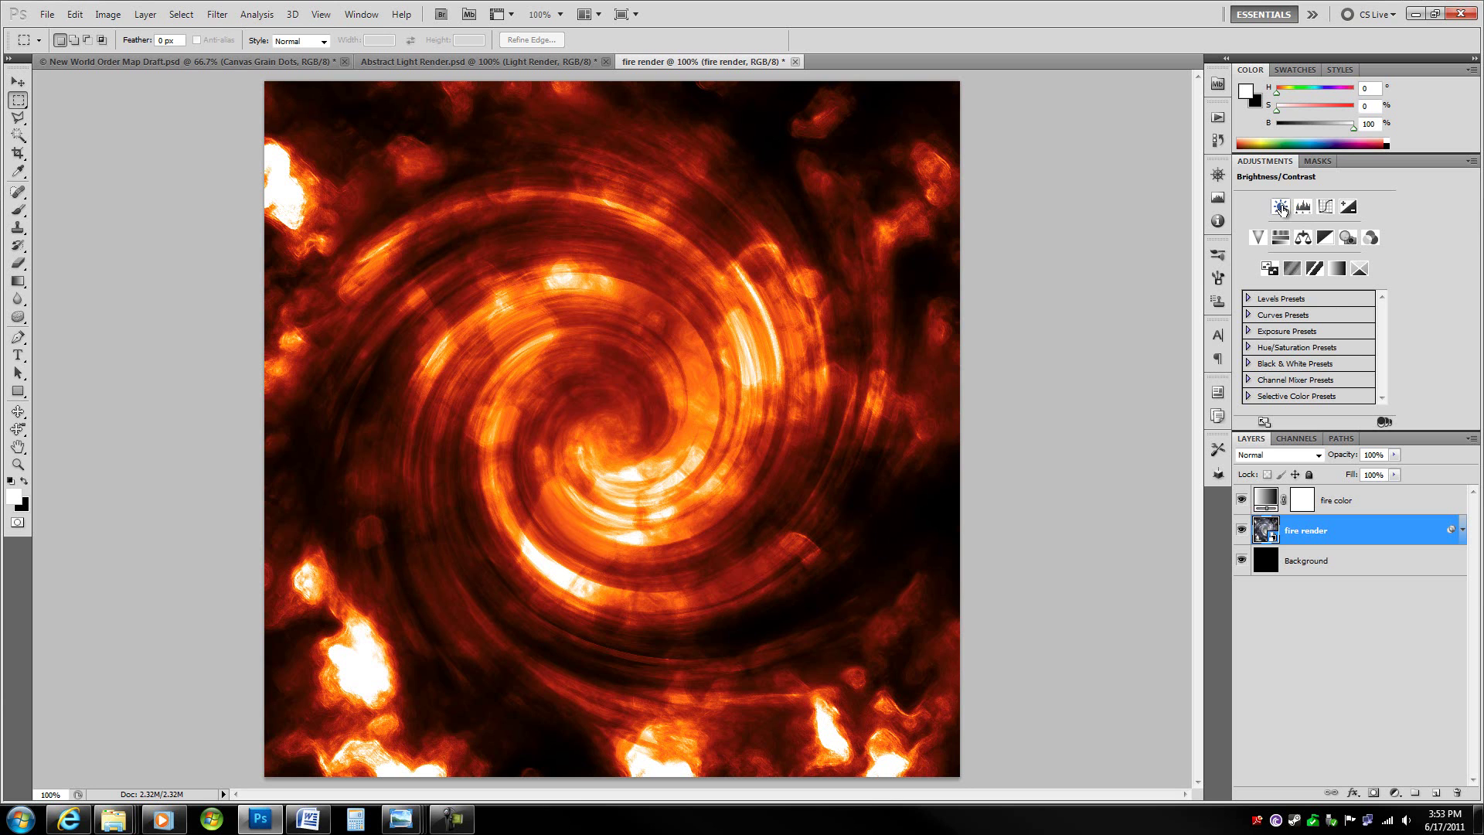
alt+click(1281, 208)
key(BackSpace)
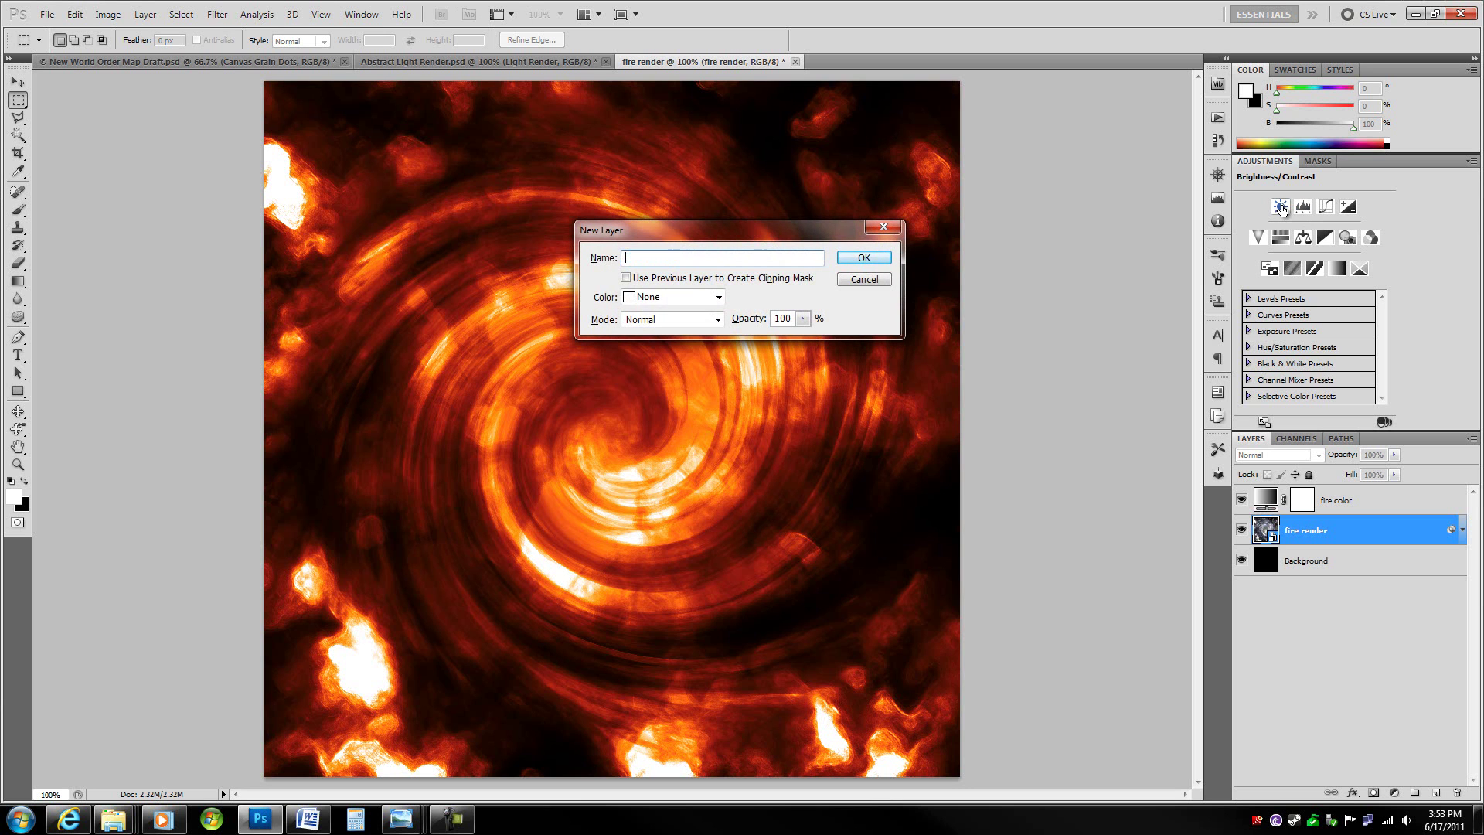
text(contrast)
key(Return)
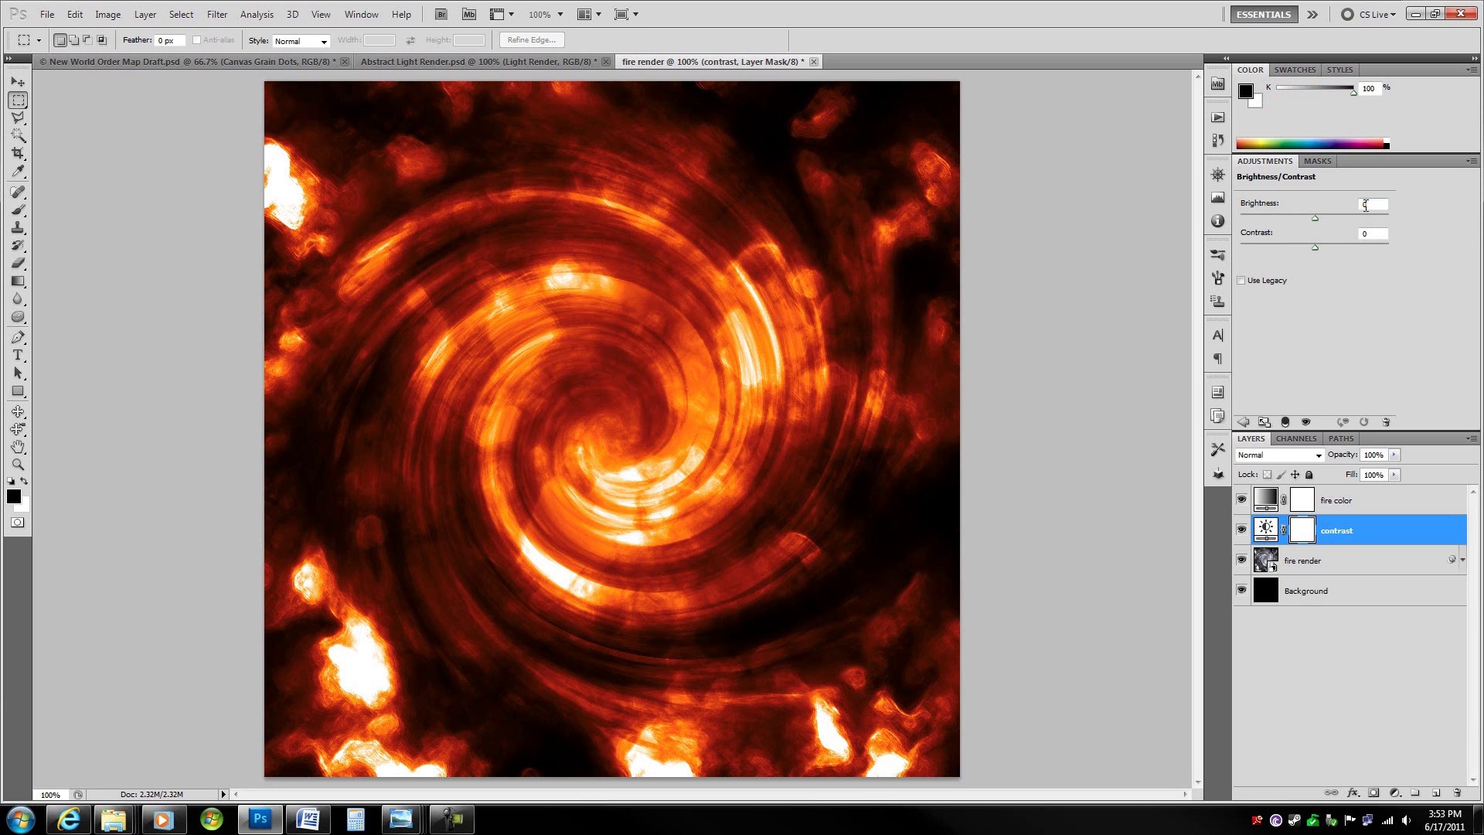
Set the contrast layer's Brightness to 20 and Contrast to 60.
click(1365, 204)
key(shift+Up)
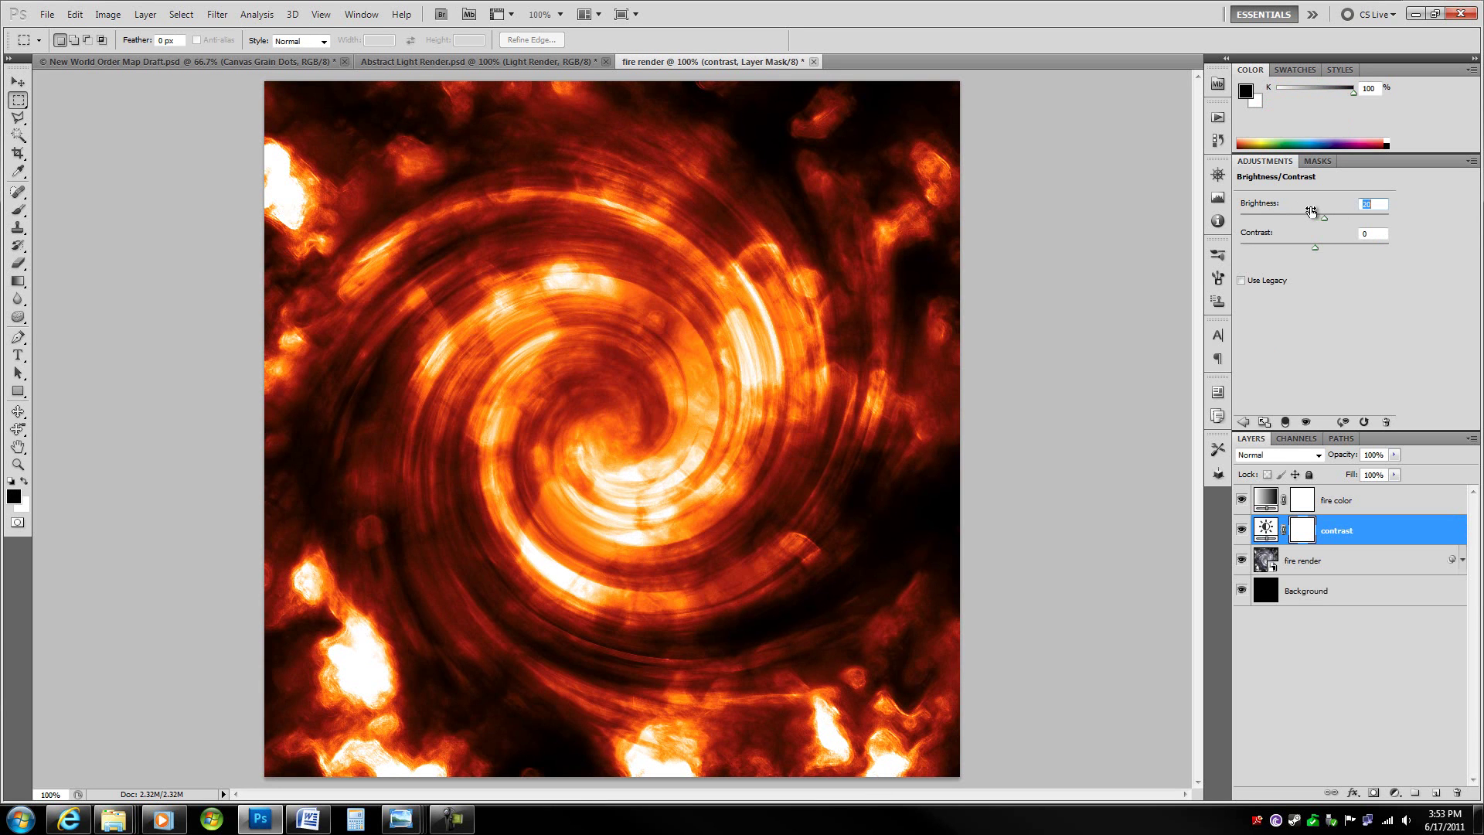
key(Tab)
key(shift+Up)
key(shift+Up)
key(shift+Up)
key(shift+Up)
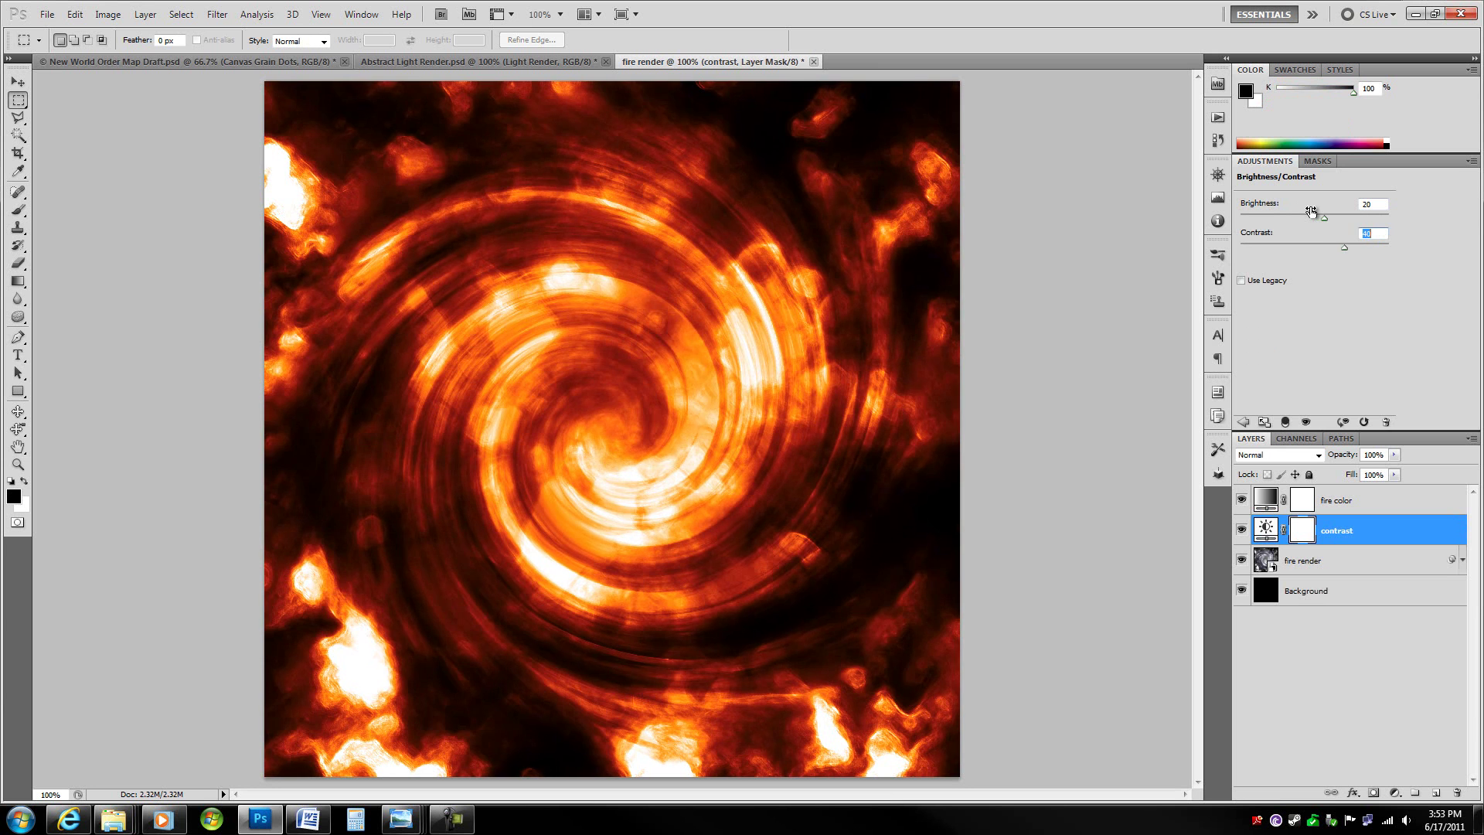
key(shift+Up)
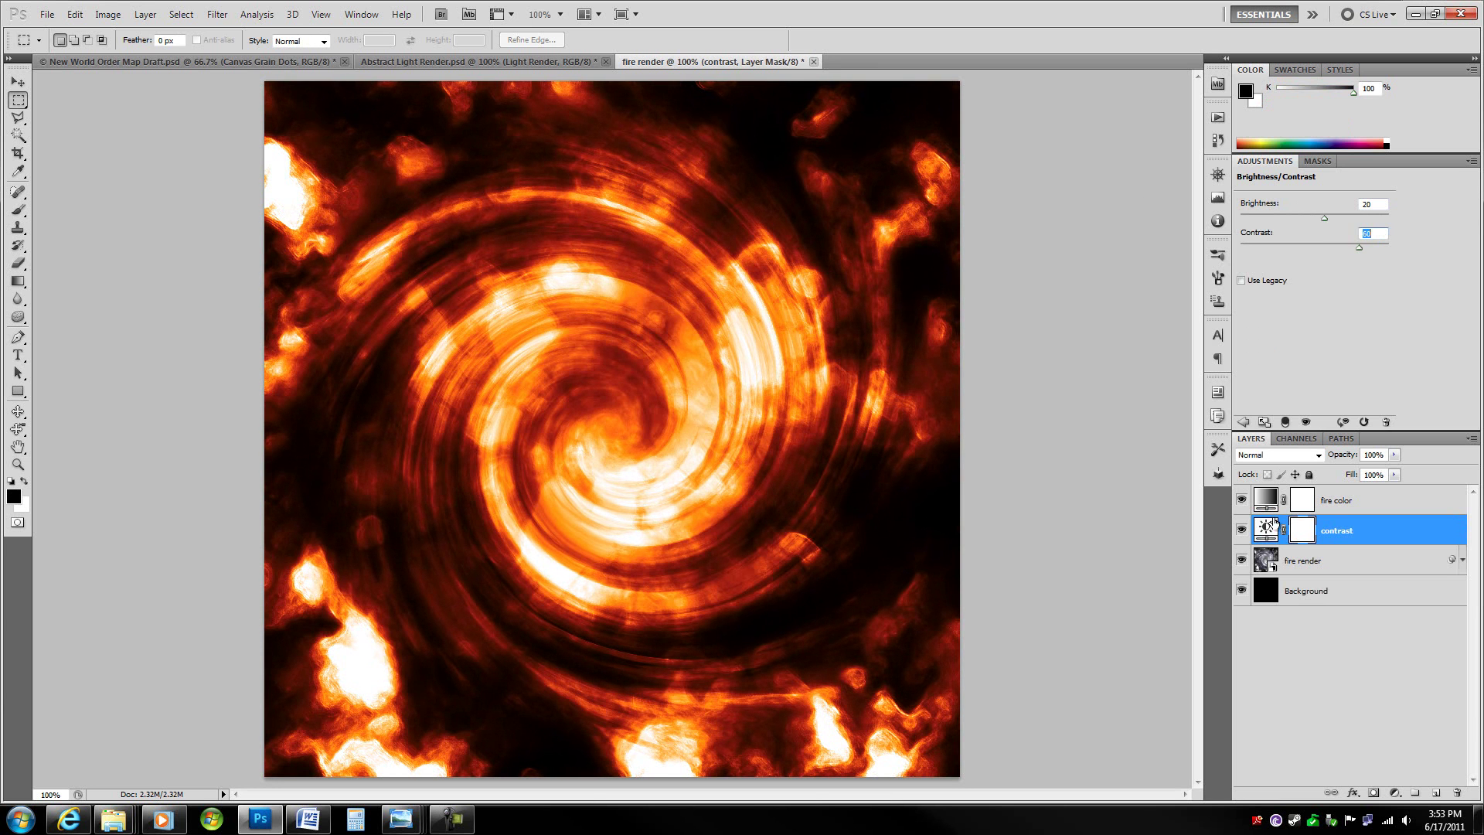
click(1362, 569)
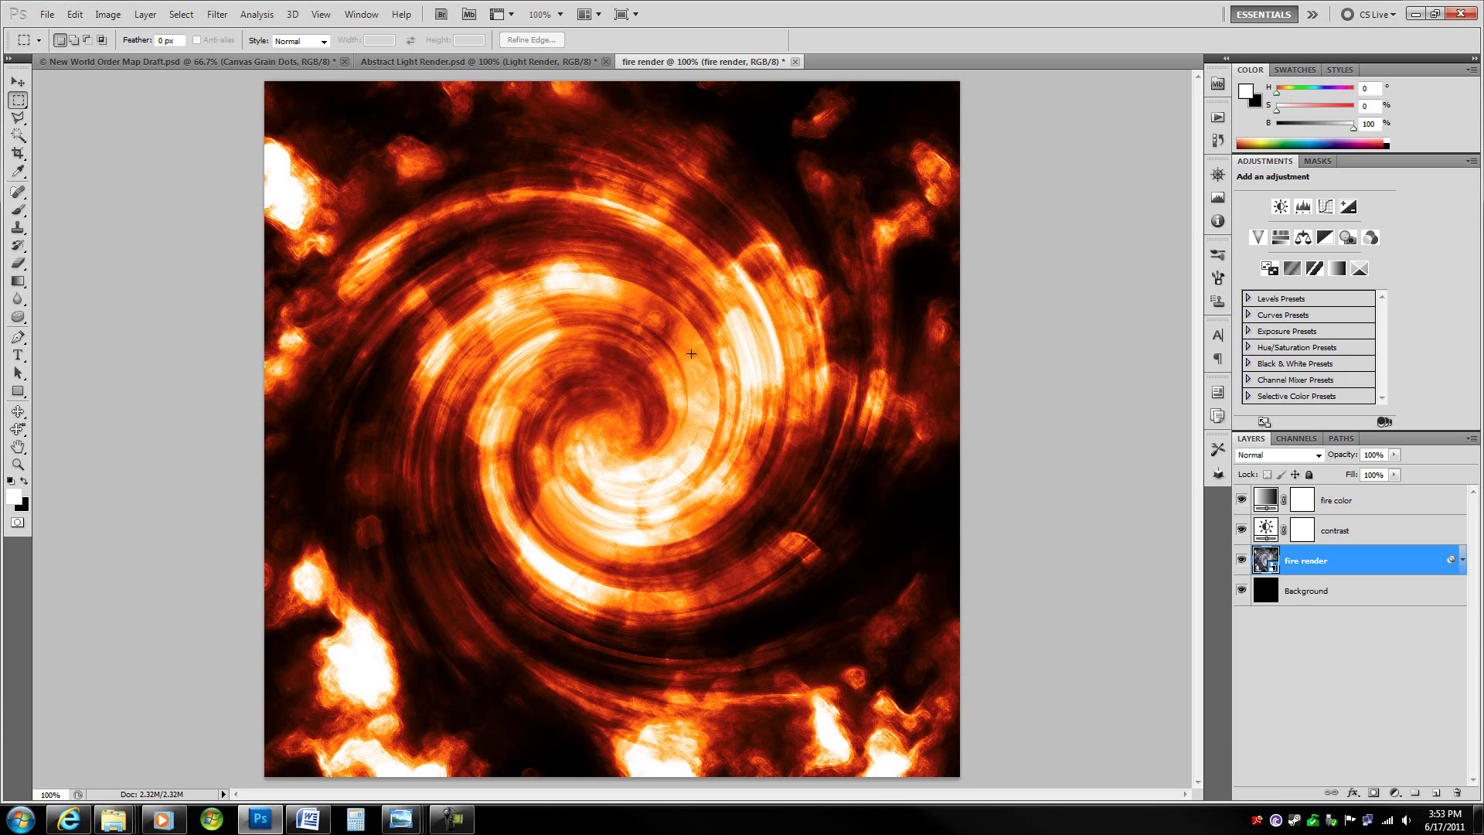
Draw an elliptical marquee circle around the swirl on fire render.
key(shift+m)
drag(911, 727, 911, 728)
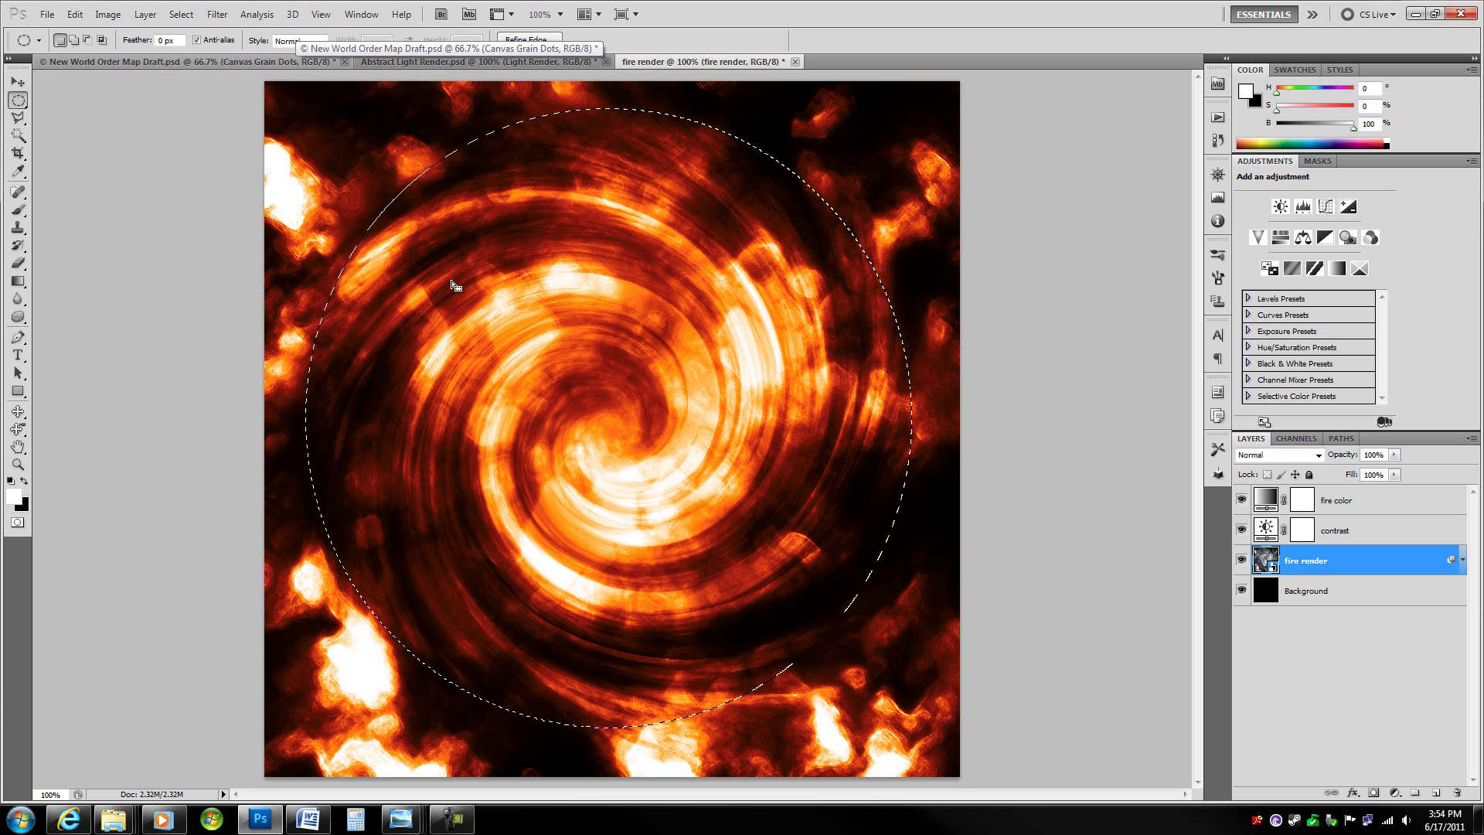
key(ctrl+alt+f)
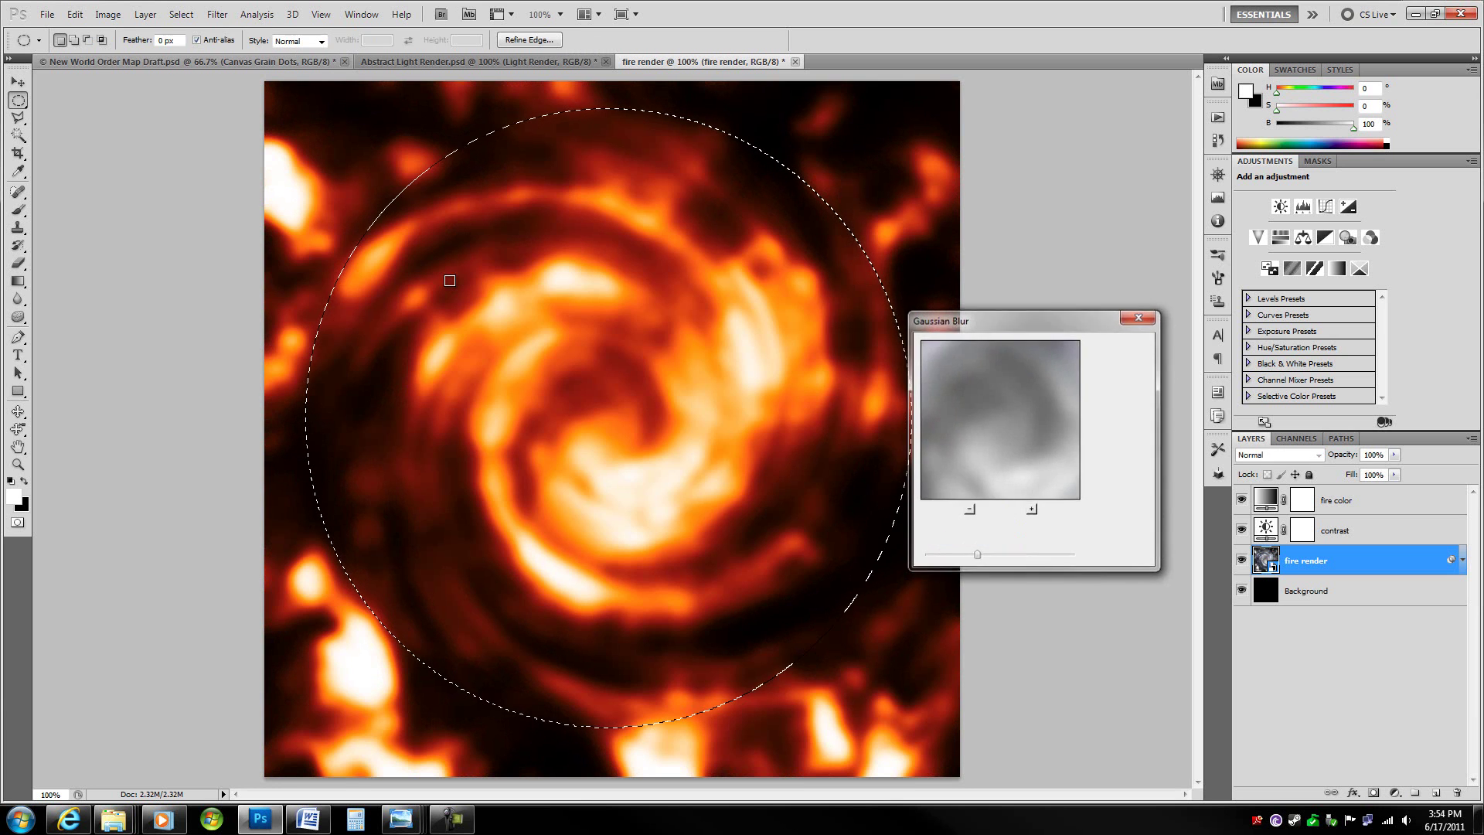
key(Escape)
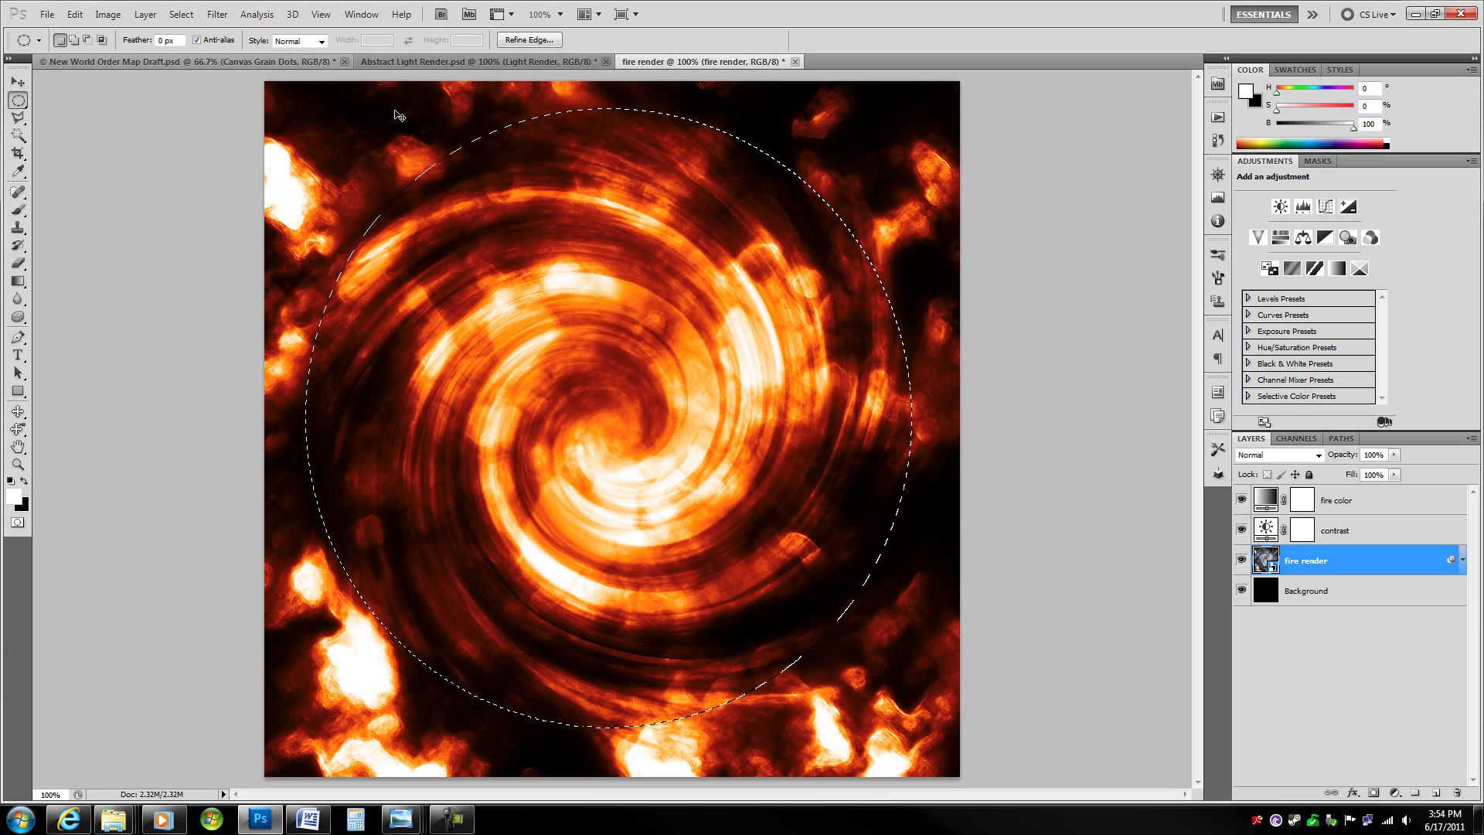
Feather the circular selection by 10 px.
click(181, 14)
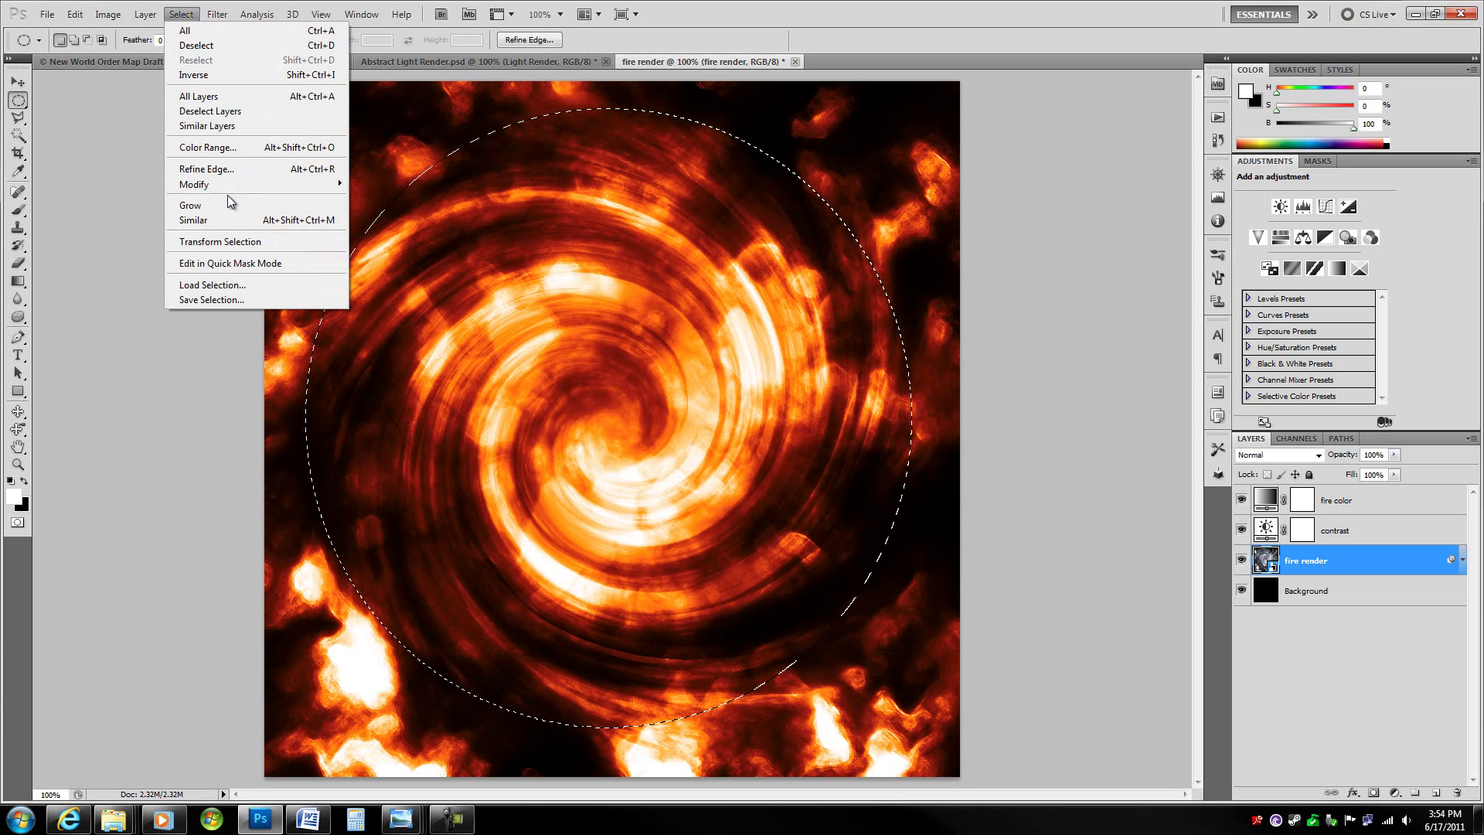
click(379, 242)
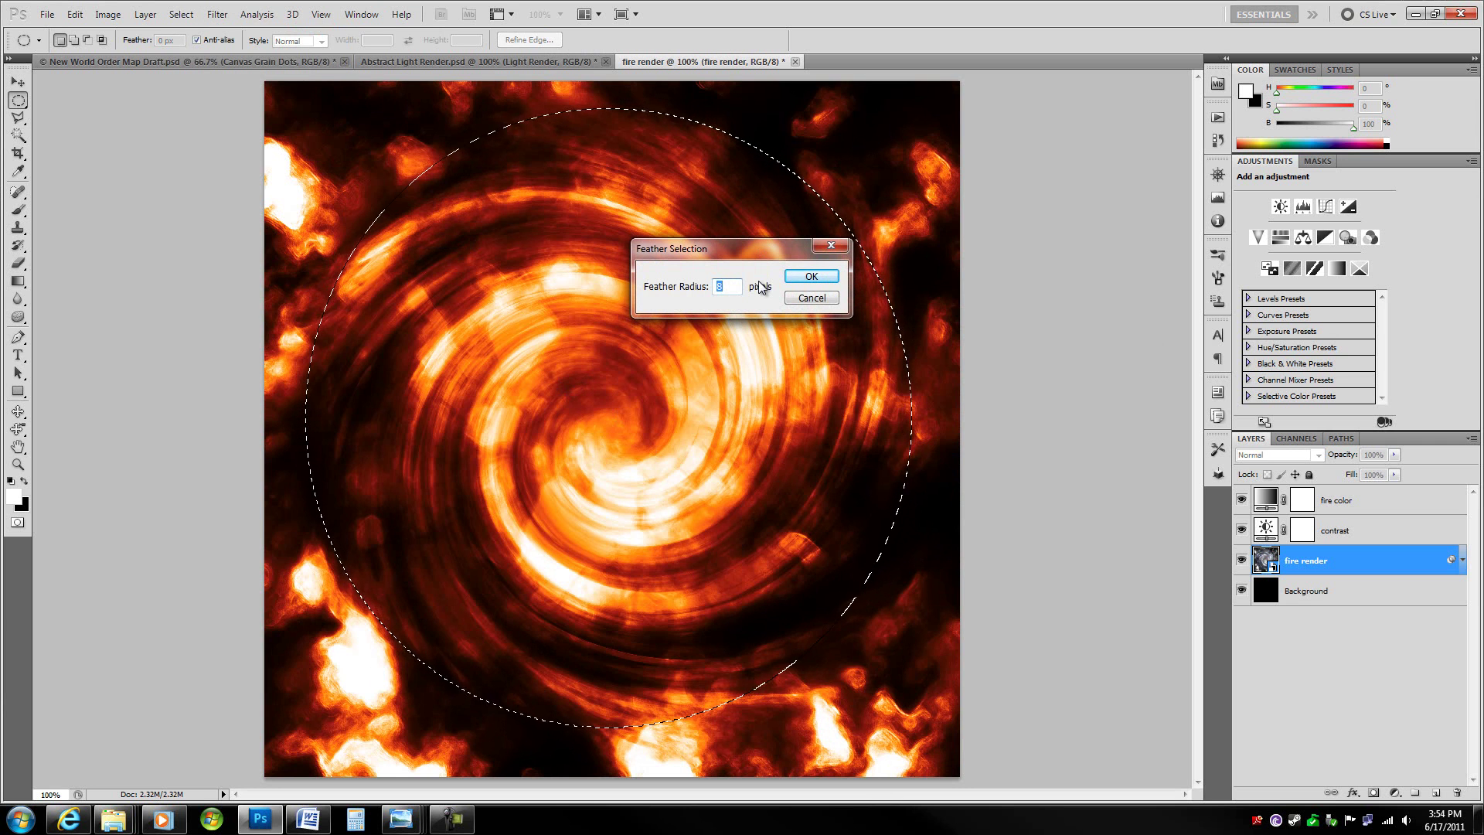
text(10)
key(Return)
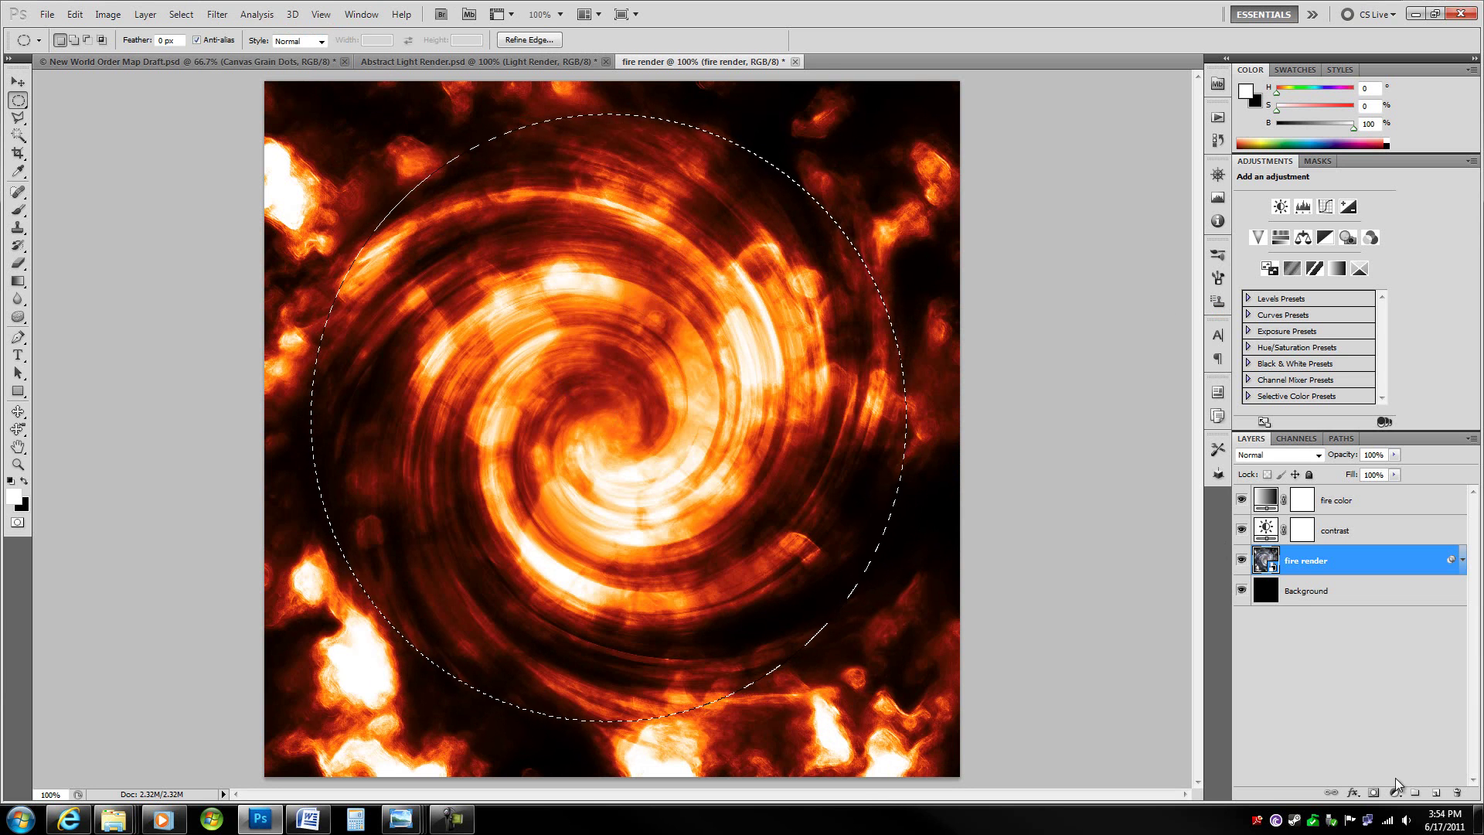
Mask fire render to the circle and open Refine Mask with Smart Radius at 86.5 px.
click(1373, 793)
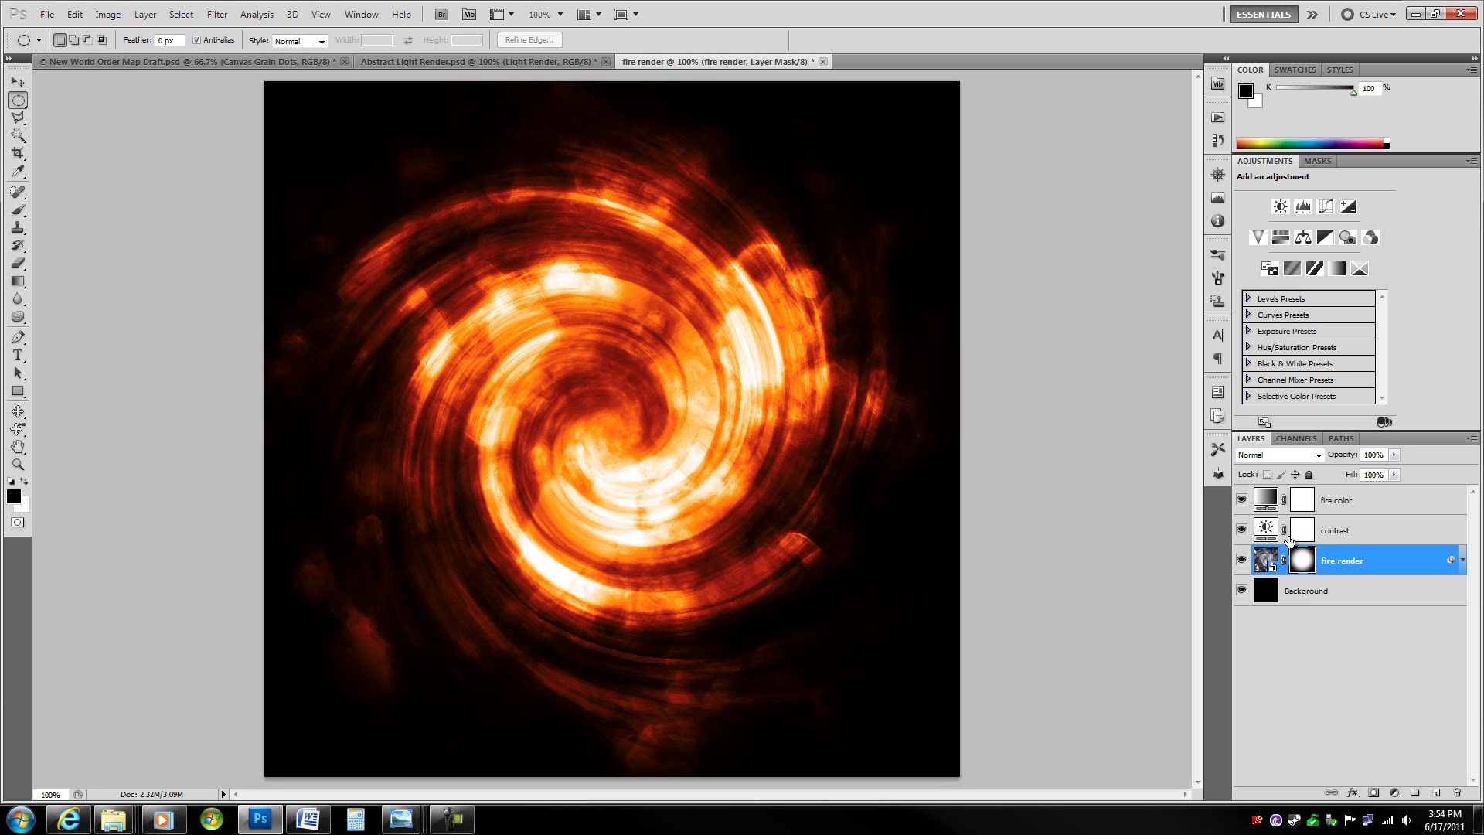
click(1317, 162)
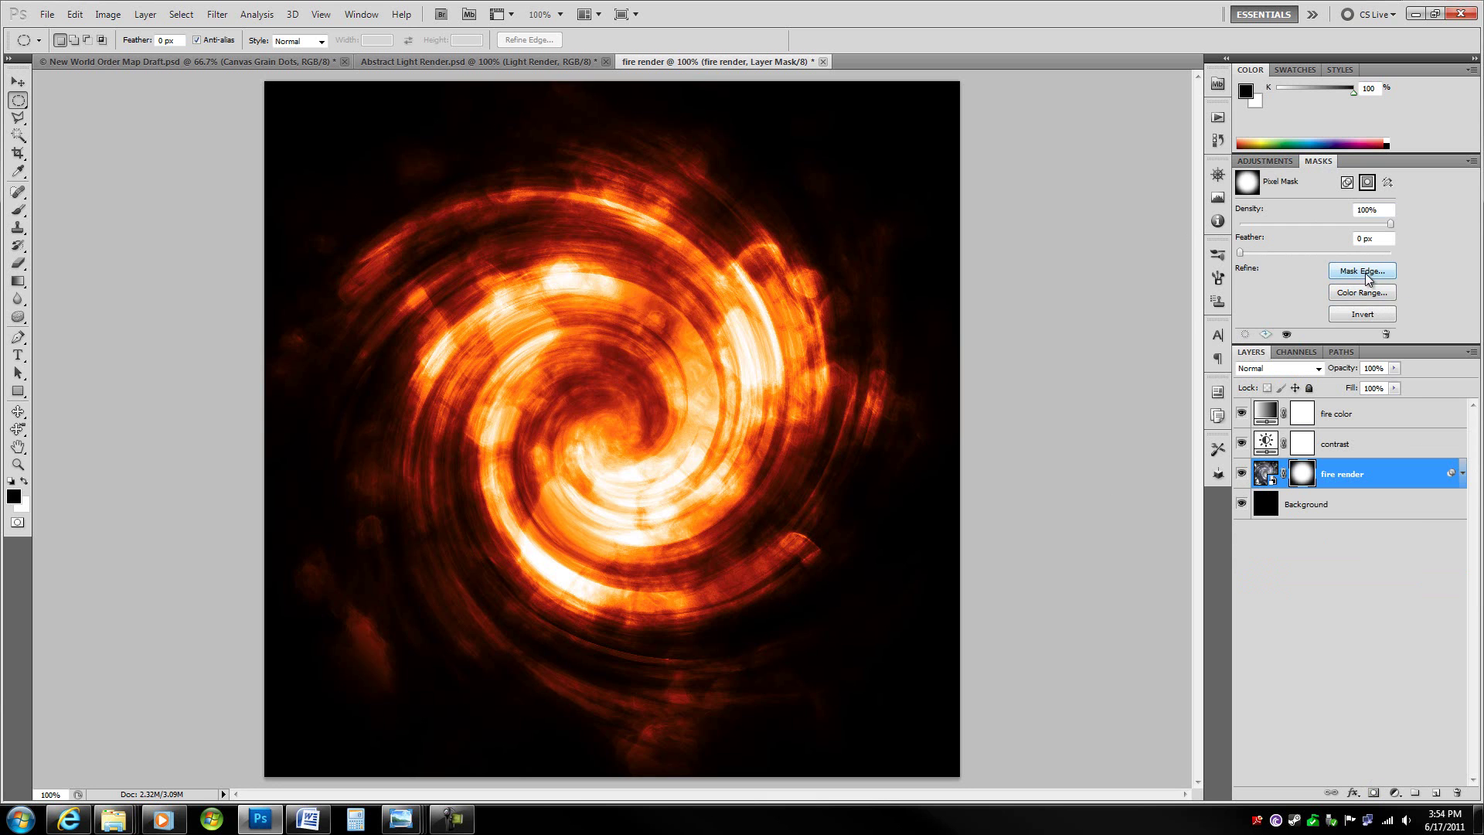
click(1362, 271)
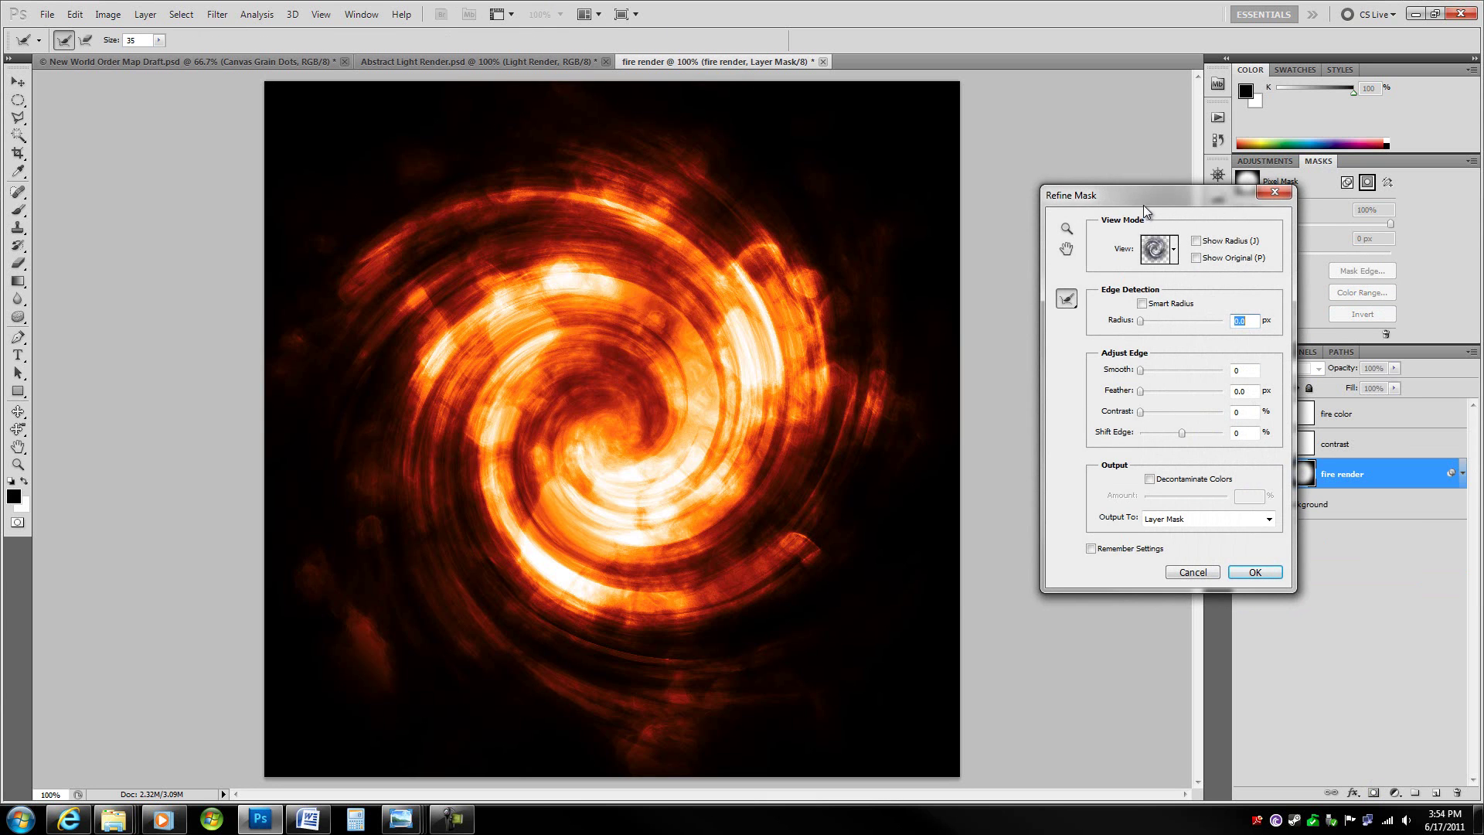
drag(1140, 202, 1033, 268)
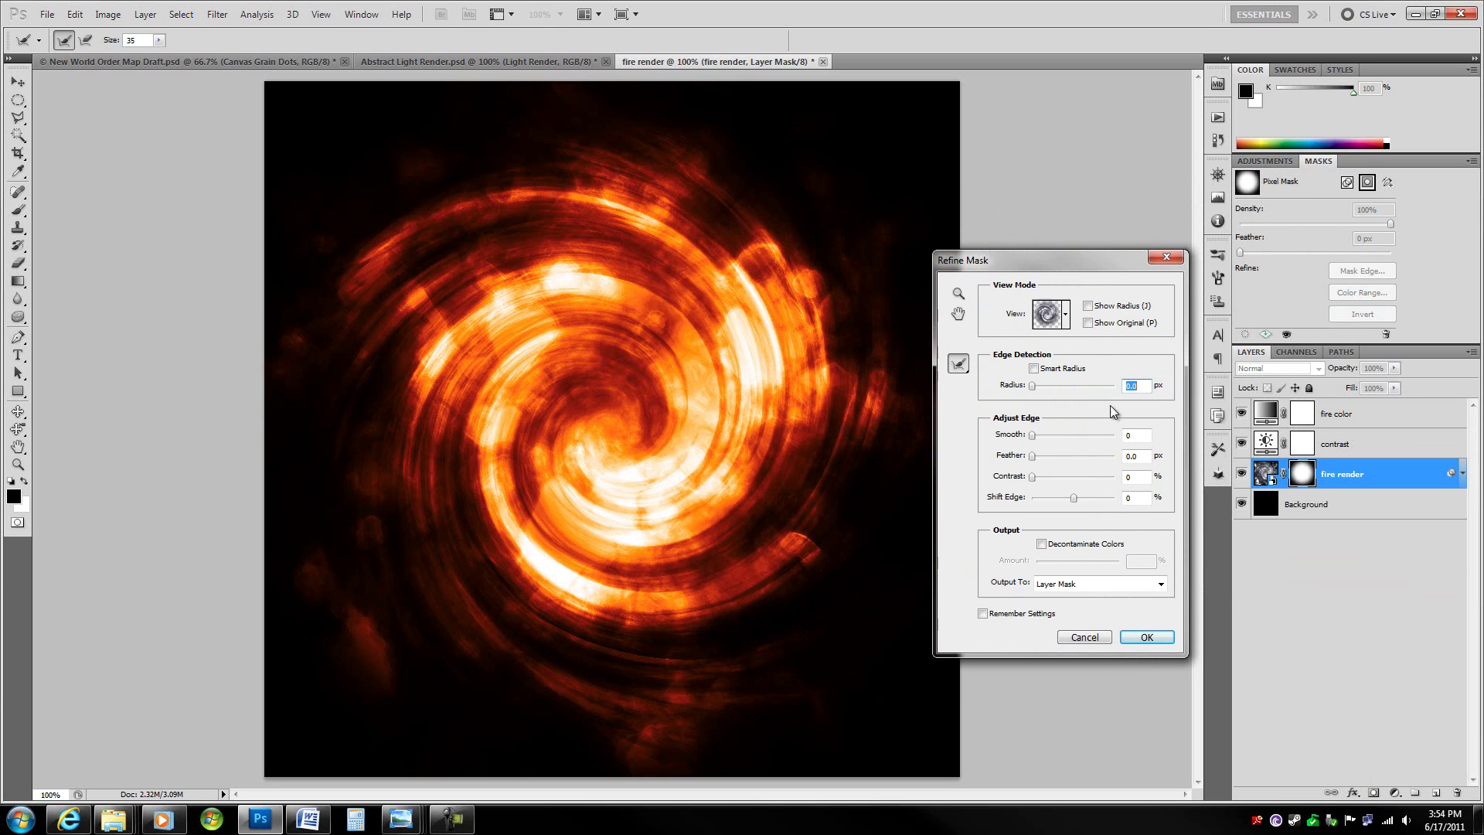
click(1034, 368)
drag(1034, 385, 1089, 388)
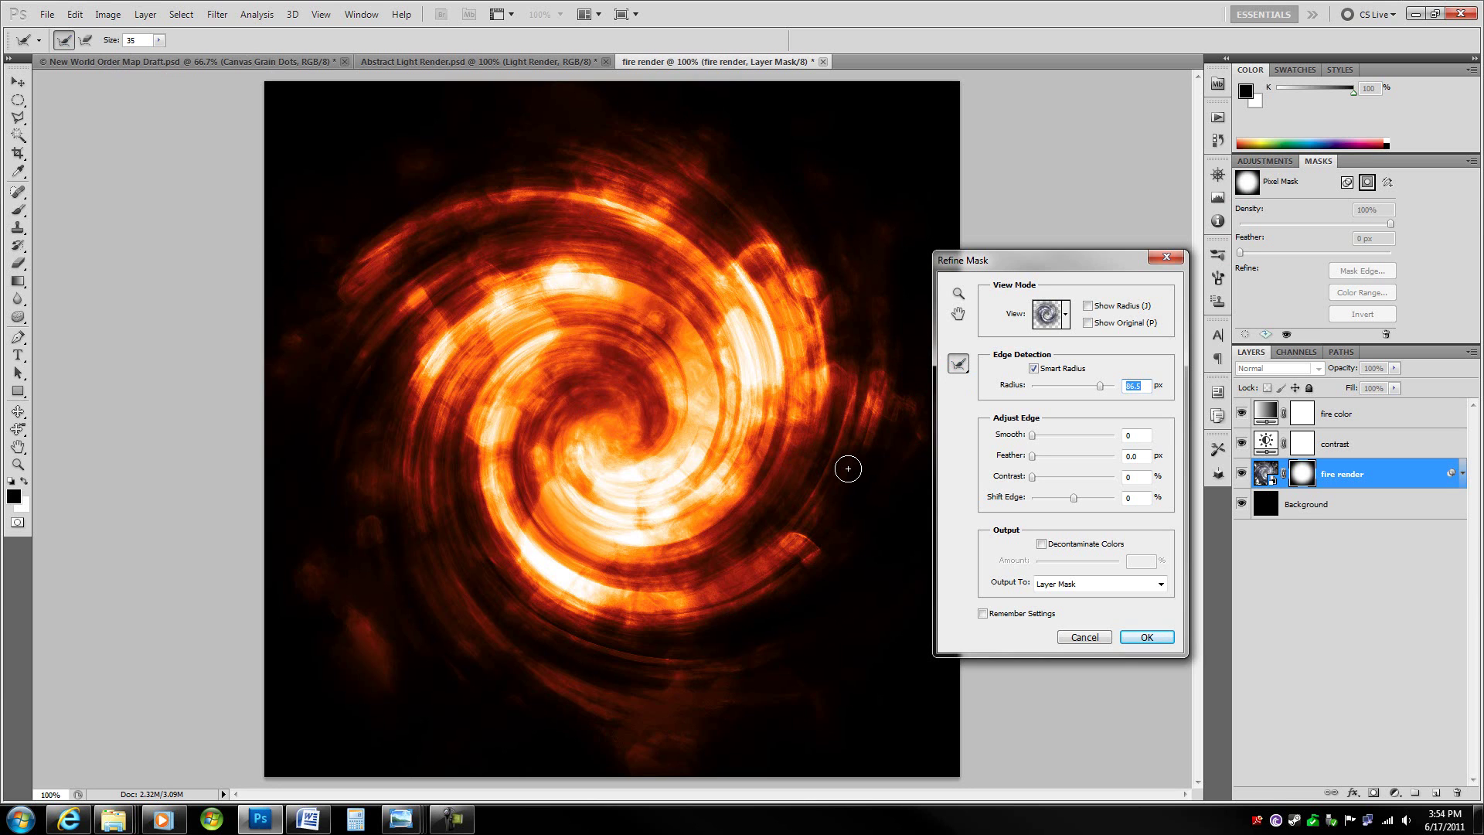
Paint with a size-200 Refine Radius brush along the bottom and left edges.
click(140, 39)
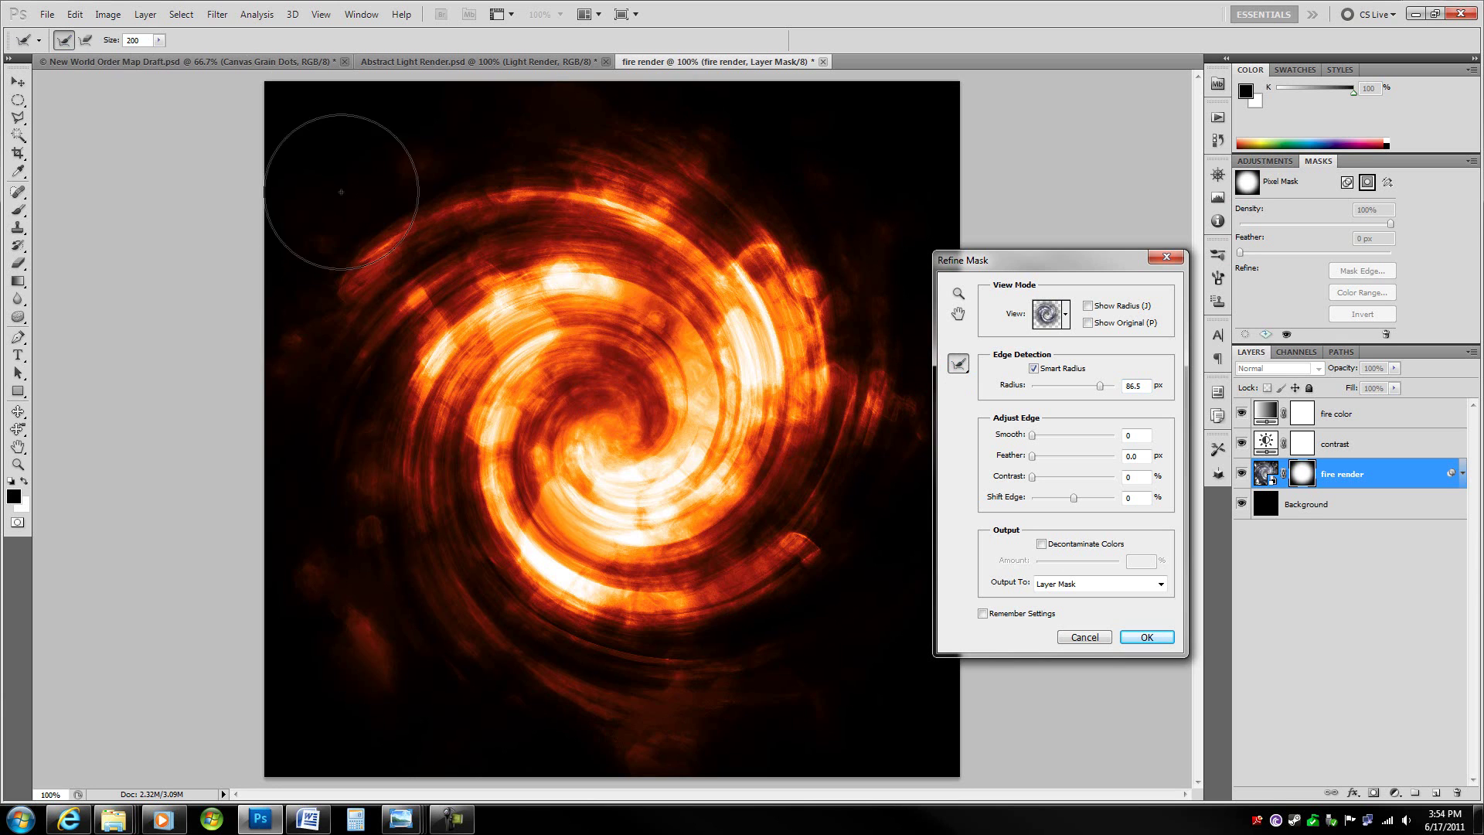
click(963, 369)
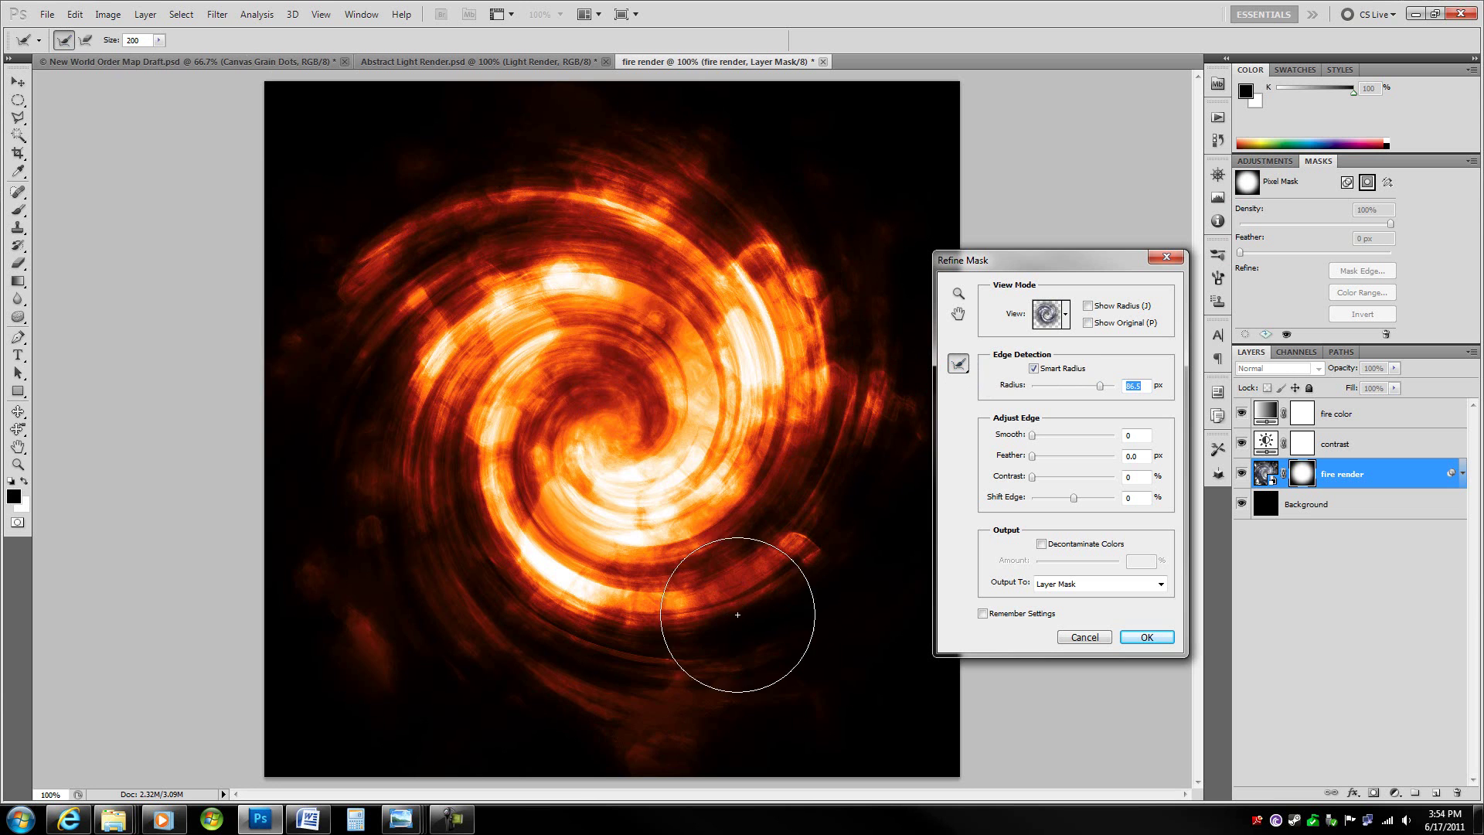
mouse_move(696, 696)
mouse_down()
mouse_move(616, 685)
mouse_move(451, 614)
mouse_move(278, 431)
mouse_move(331, 277)
mouse_move(467, 149)
mouse_move(698, 145)
mouse_move(807, 192)
mouse_move(905, 385)
mouse_move(879, 540)
mouse_move(832, 618)
mouse_move(774, 679)
mouse_move(711, 708)
mouse_move(529, 715)
mouse_move(412, 659)
mouse_move(391, 630)
mouse_up()
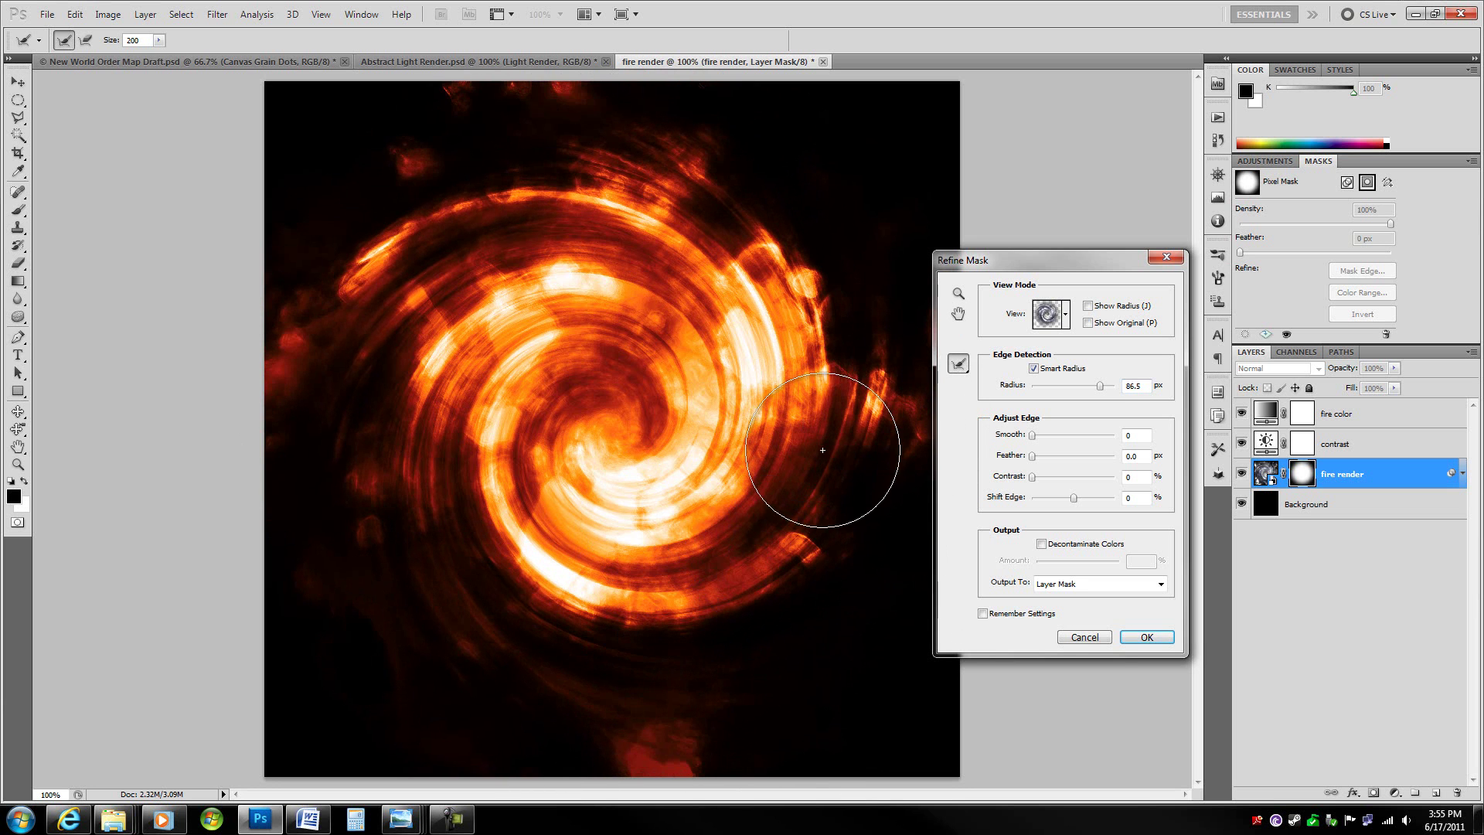
mouse_move(537, 159)
mouse_down()
mouse_move(432, 194)
mouse_move(335, 317)
mouse_move(331, 487)
mouse_move(422, 644)
mouse_move(675, 715)
mouse_move(750, 672)
mouse_move(845, 566)
mouse_move(895, 440)
mouse_move(893, 325)
mouse_move(794, 150)
mouse_move(697, 97)
mouse_move(604, 78)
mouse_move(870, 103)
mouse_move(874, 157)
mouse_move(804, 311)
mouse_move(682, 471)
mouse_up()
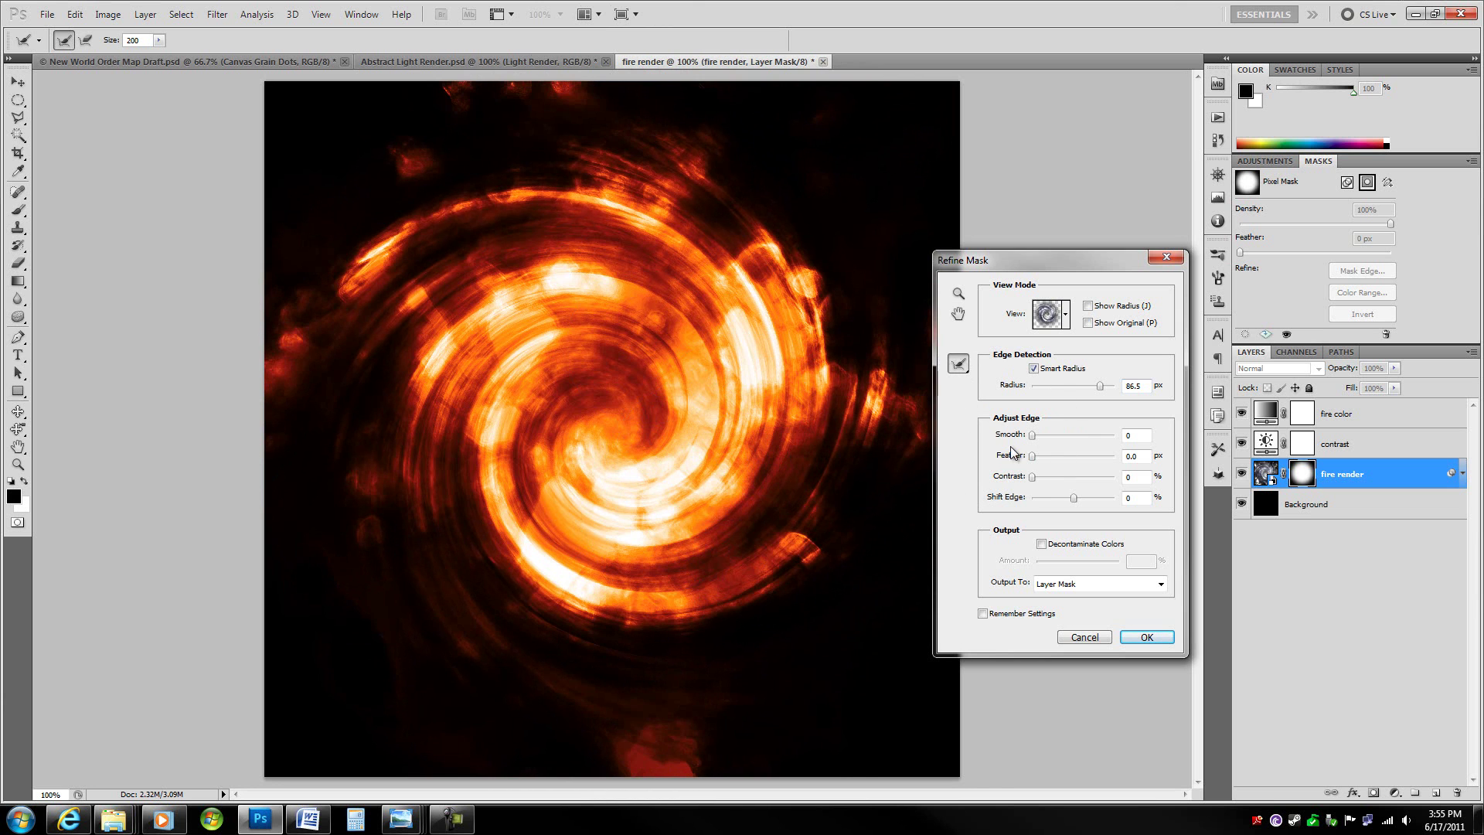
Set the mask's Shift Edge to -1 and Contrast to 20 in Refine Mask.
click(1134, 498)
key(shift+Up)
key(shift+Up)
key(shift+Up)
key(shift+Up)
key(shift+Up)
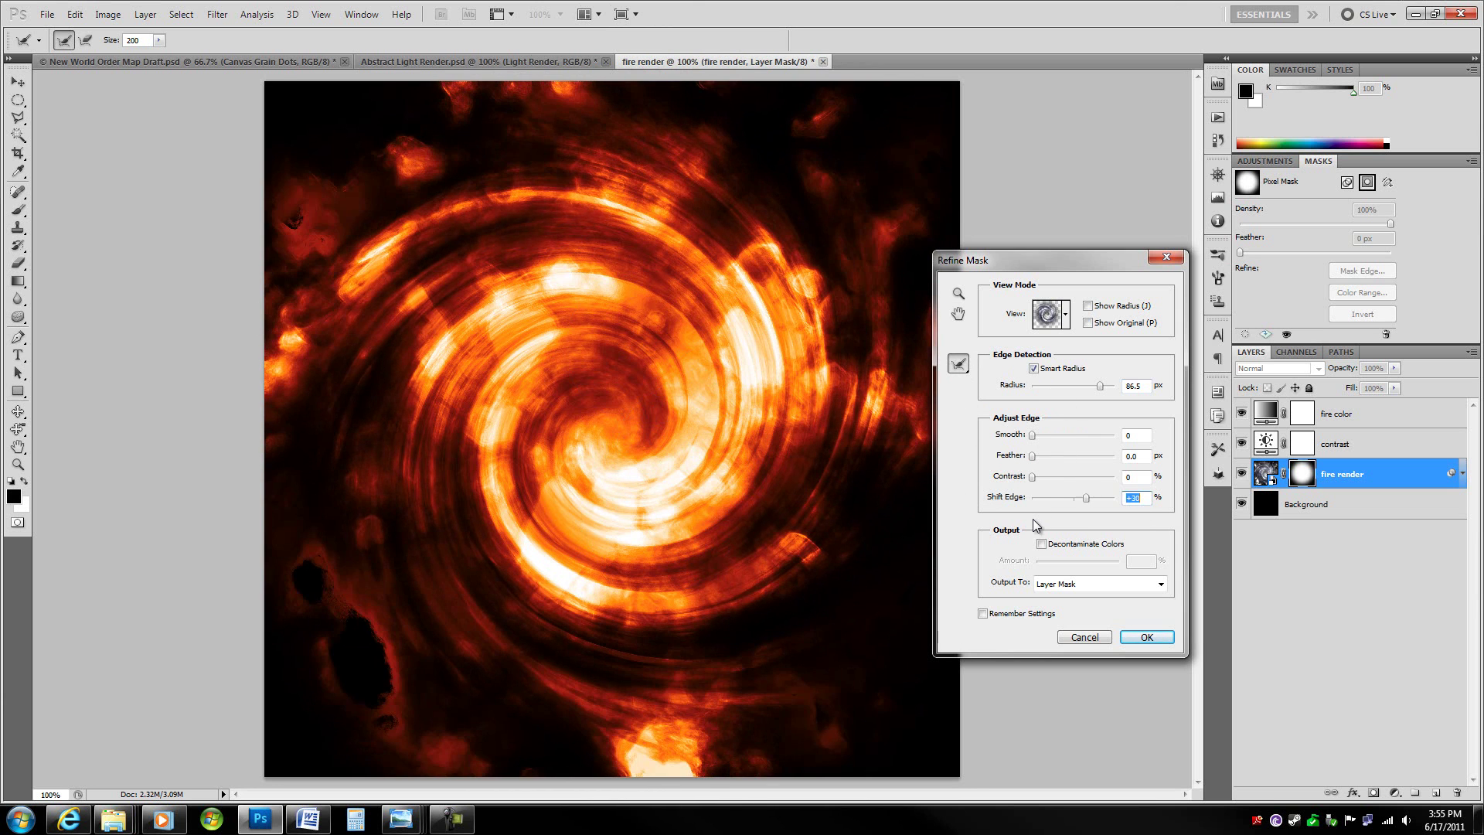
key(shift+Down)
key(shift+Down)
key(shift+Down)
key(shift+Down)
key(shift+Down)
key(shift+Down)
key(shift+Up)
key(shift+Up)
key(shift+Up)
key(shift+Up)
key(shift+Up)
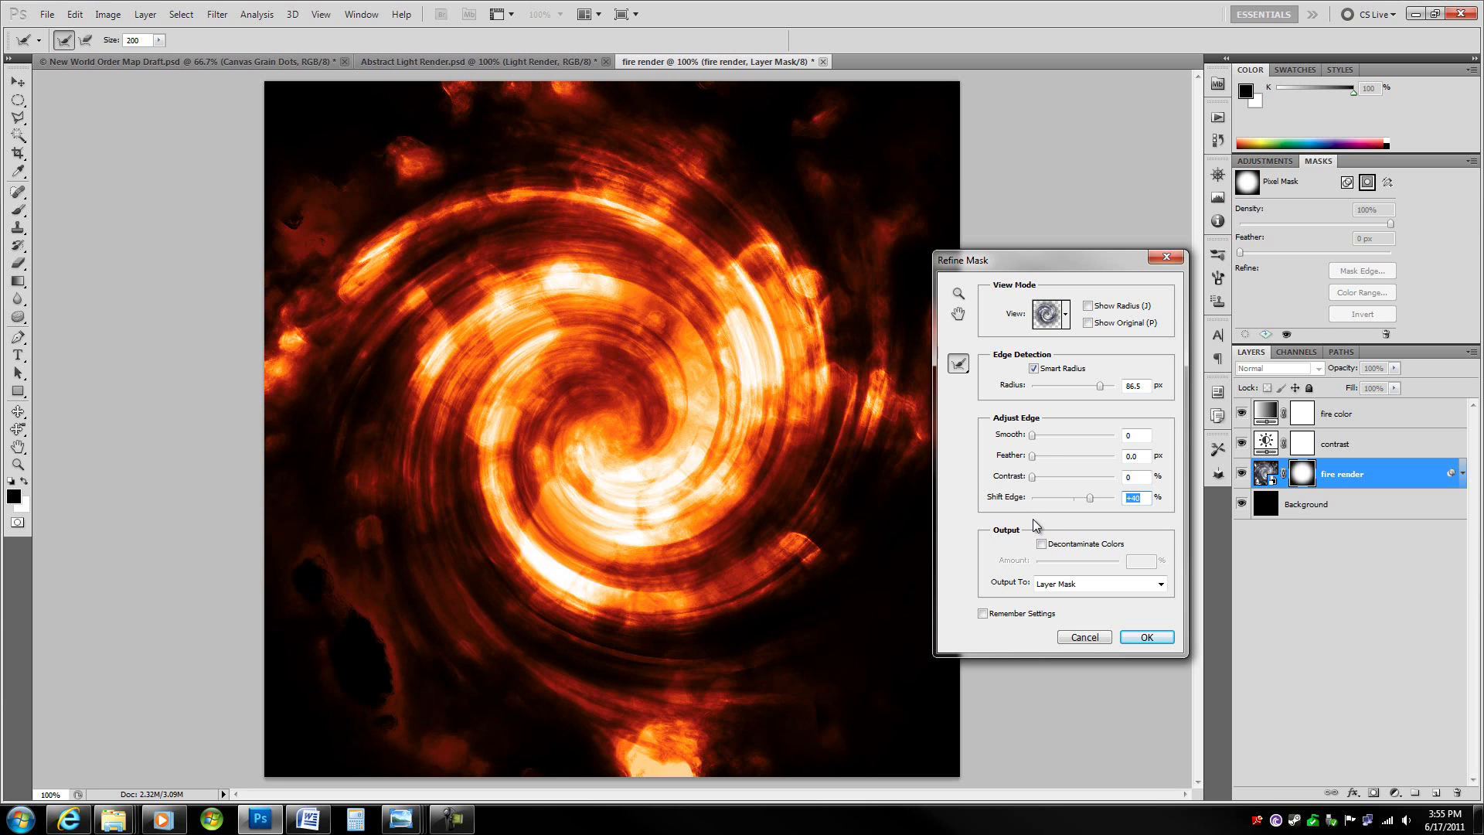
key(shift+Down)
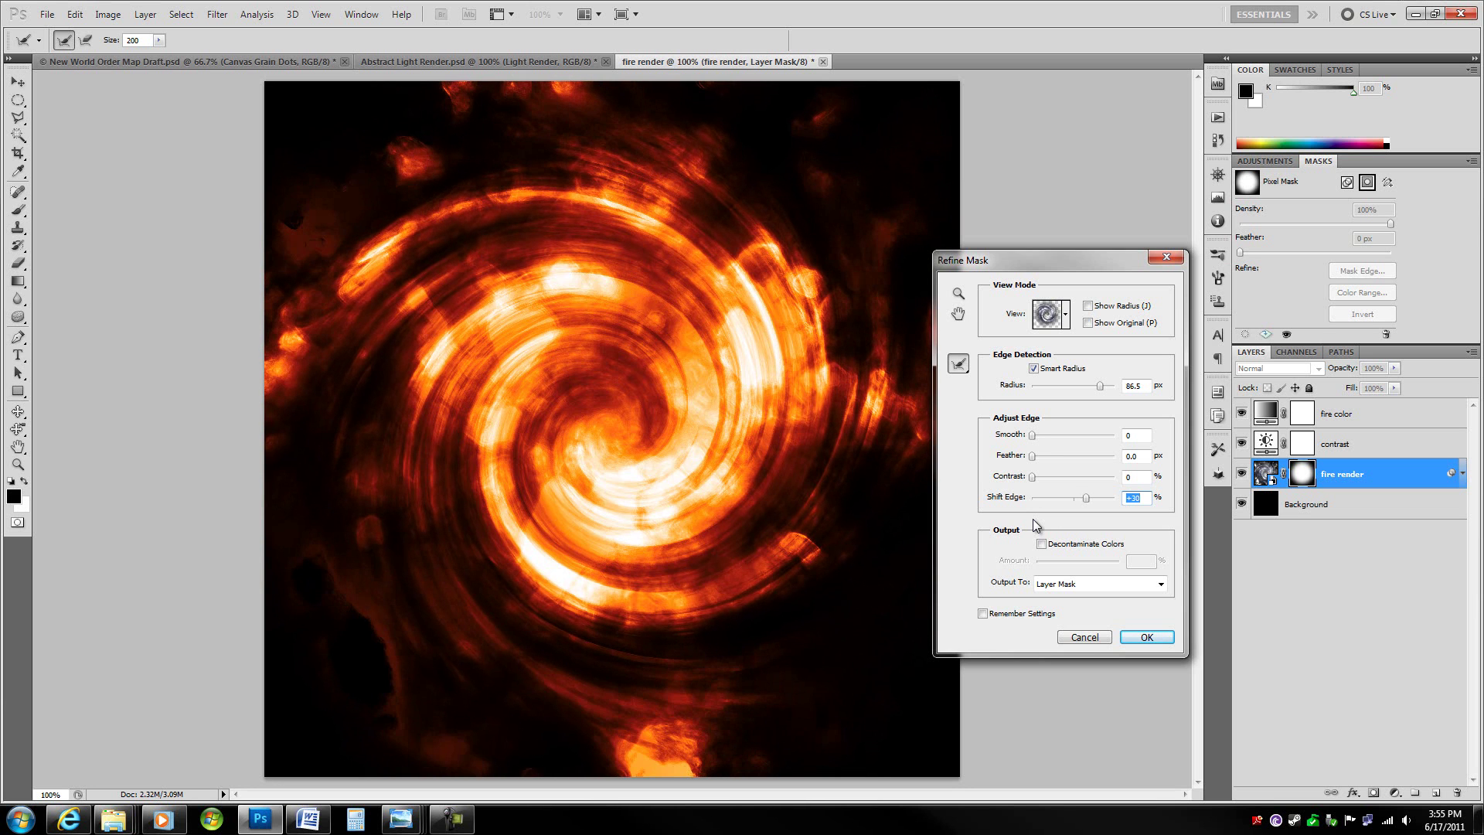
drag(1032, 477, 1073, 503)
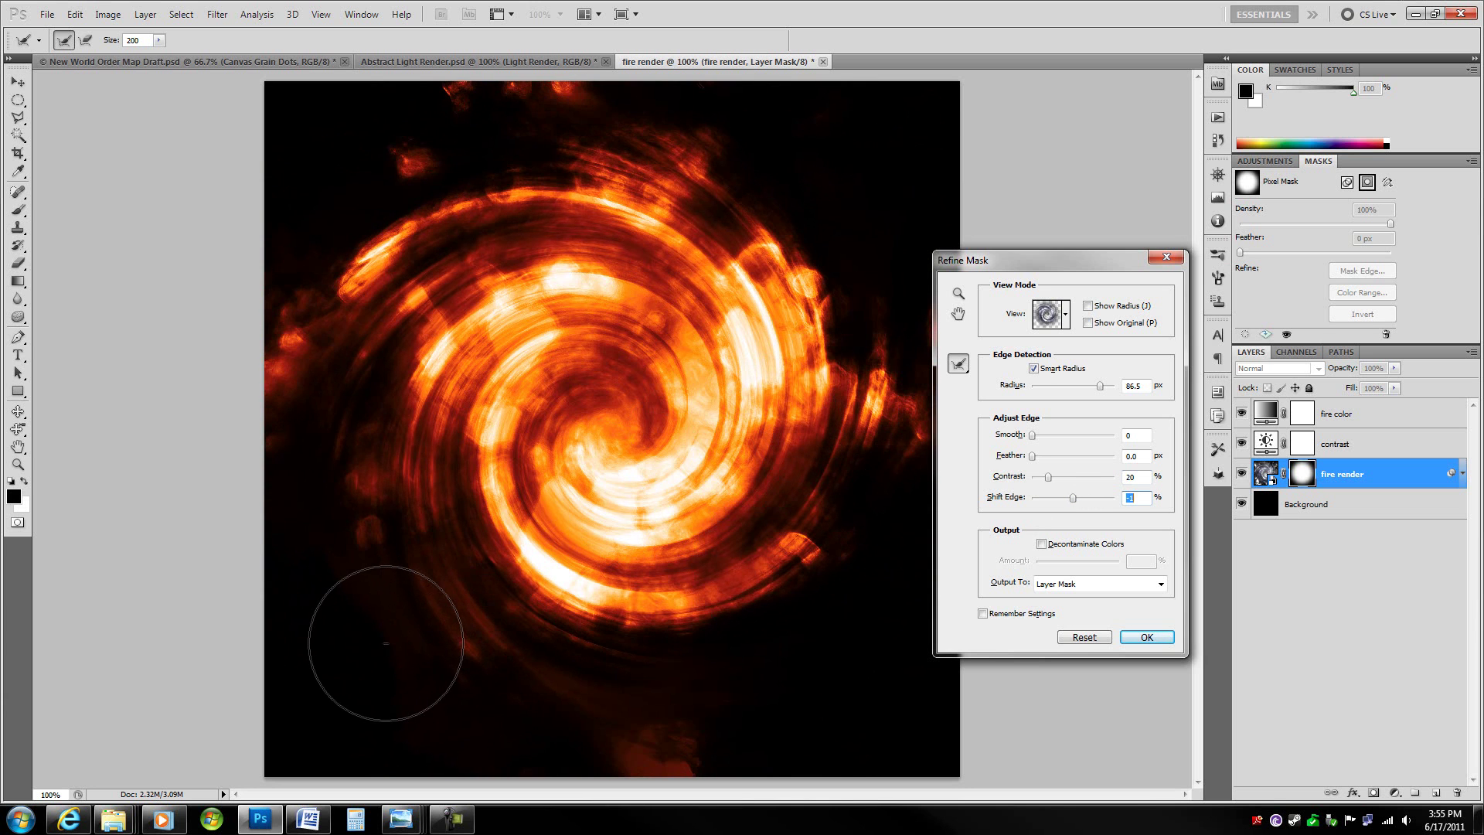
Erase the lower-left red glow, set Radius to 18.1 px, brush the fire edges, and apply.
key(alt)
mouse_move(416, 693)
mouse_down()
mouse_move(440, 713)
mouse_move(351, 580)
mouse_move(296, 446)
mouse_up()
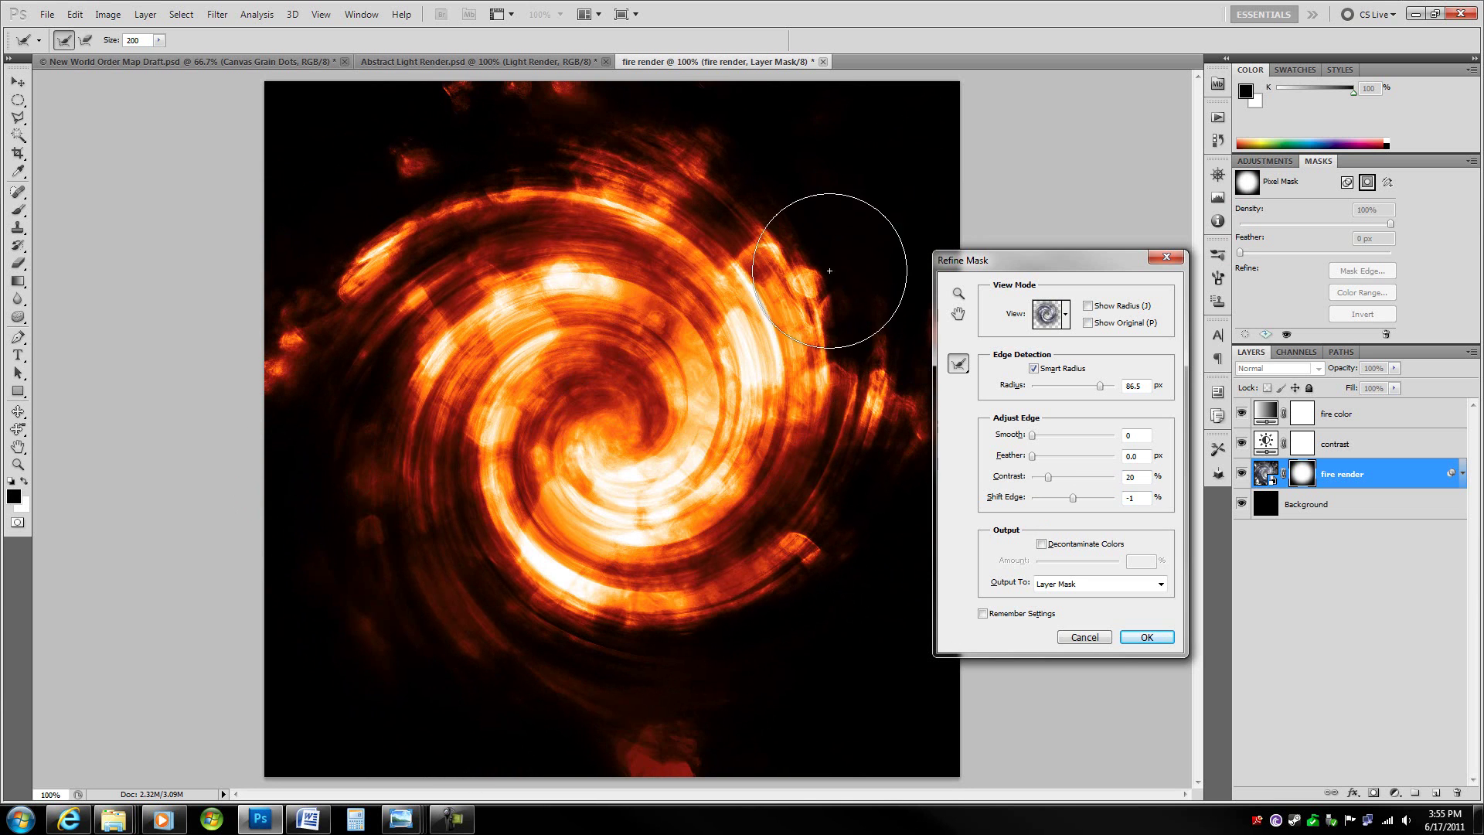
mouse_move(817, 271)
mouse_down()
mouse_move(784, 162)
mouse_move(689, 135)
mouse_move(772, 130)
mouse_move(893, 237)
mouse_move(900, 370)
mouse_move(757, 217)
mouse_move(479, 121)
mouse_move(269, 303)
mouse_move(325, 374)
mouse_up()
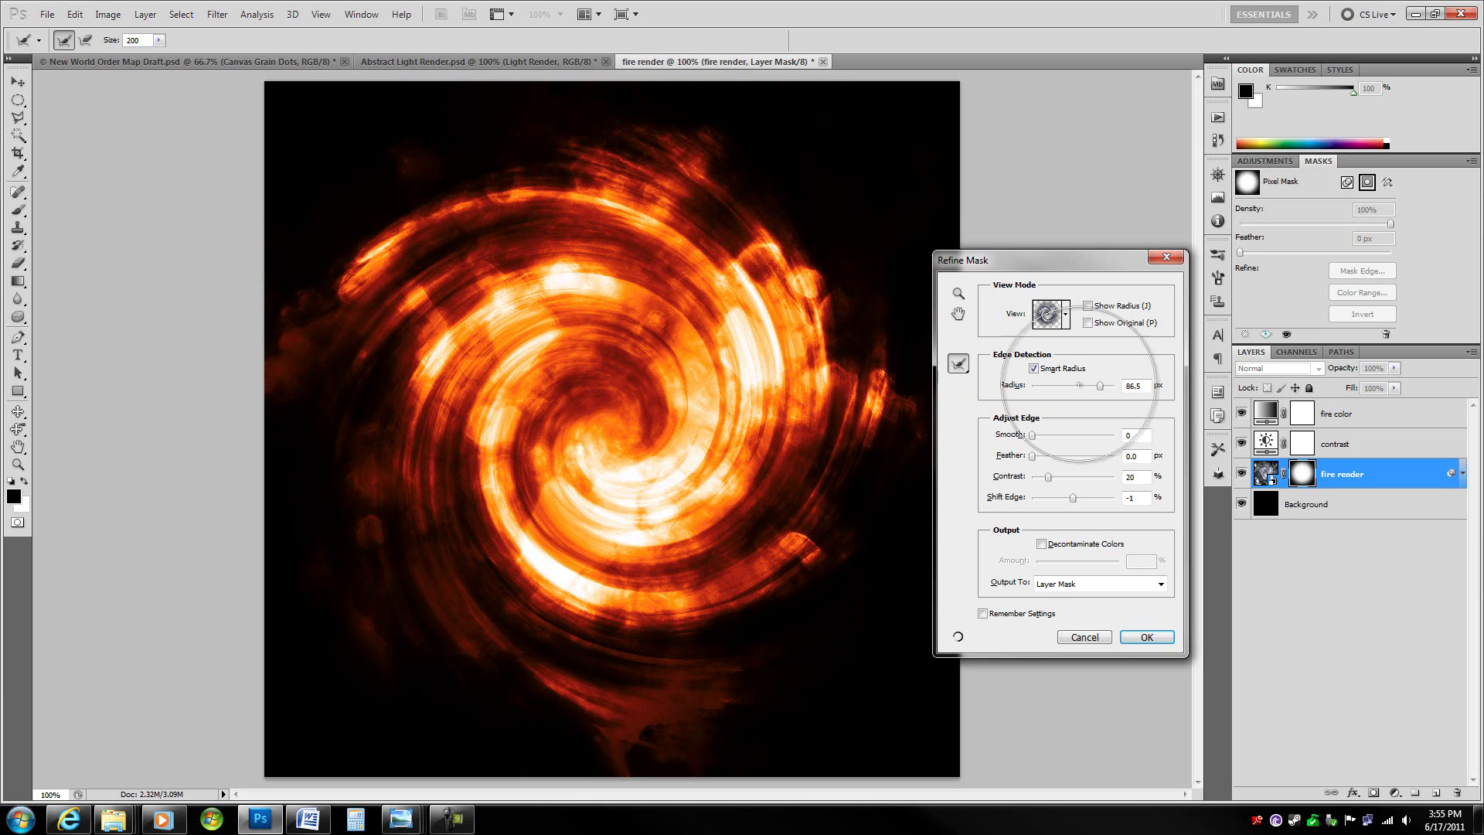
drag(1100, 385, 1070, 387)
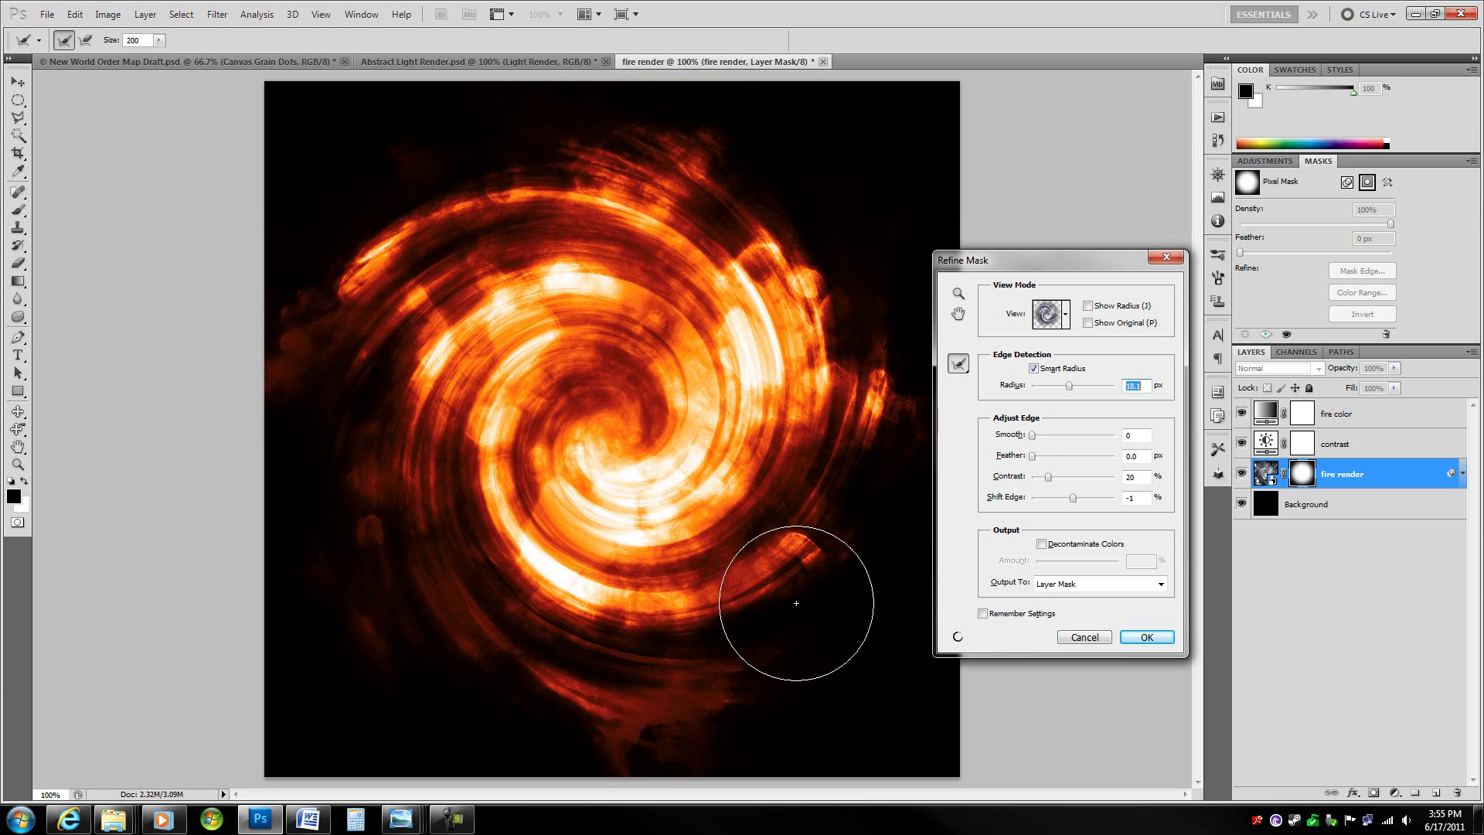
mouse_move(796, 603)
mouse_down()
mouse_move(737, 711)
mouse_move(629, 712)
mouse_up()
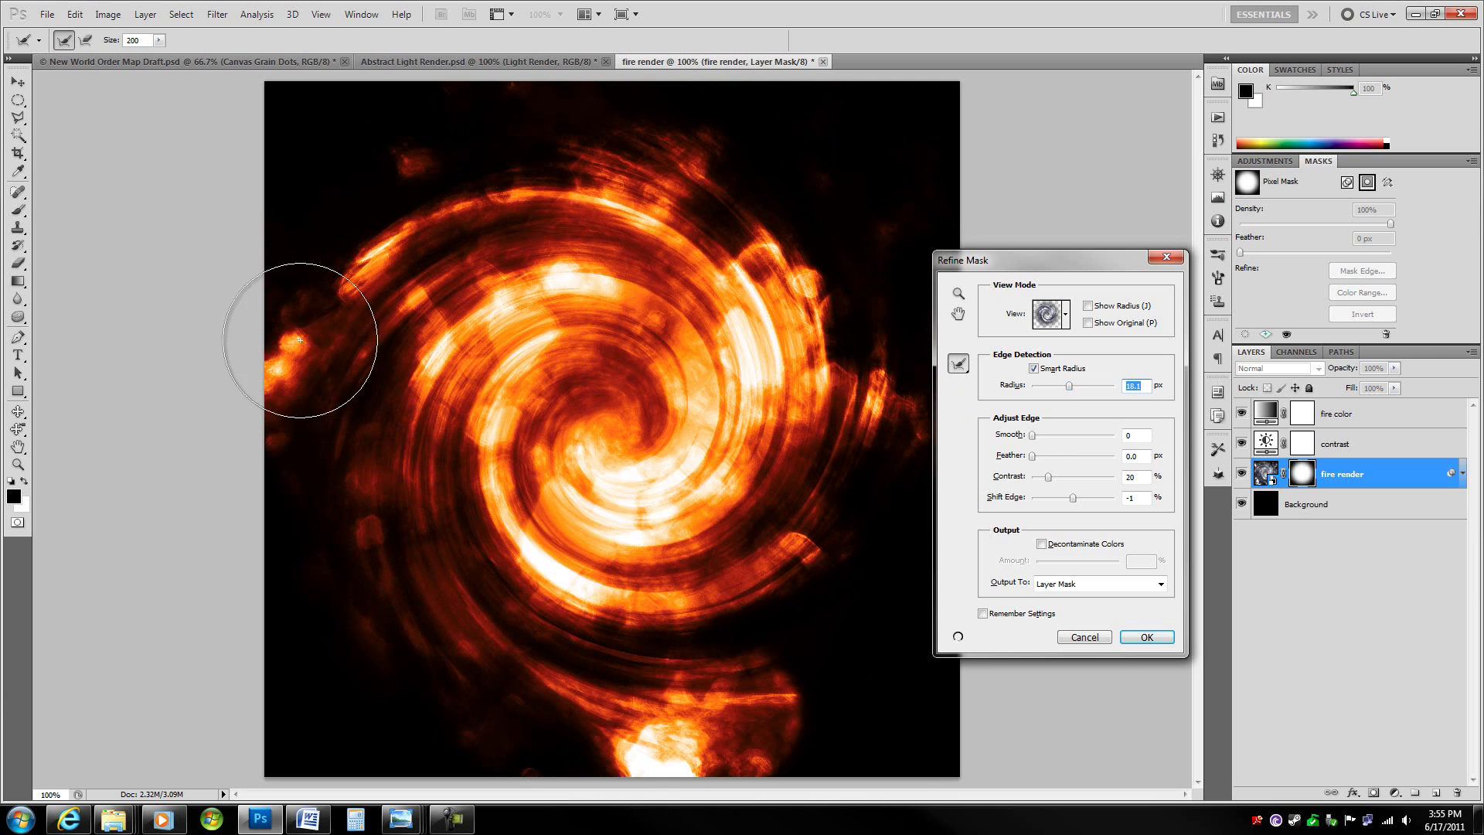
mouse_move(300, 340)
mouse_down()
mouse_move(477, 145)
mouse_move(799, 131)
mouse_move(885, 262)
mouse_move(892, 378)
mouse_move(833, 544)
mouse_move(774, 645)
mouse_up()
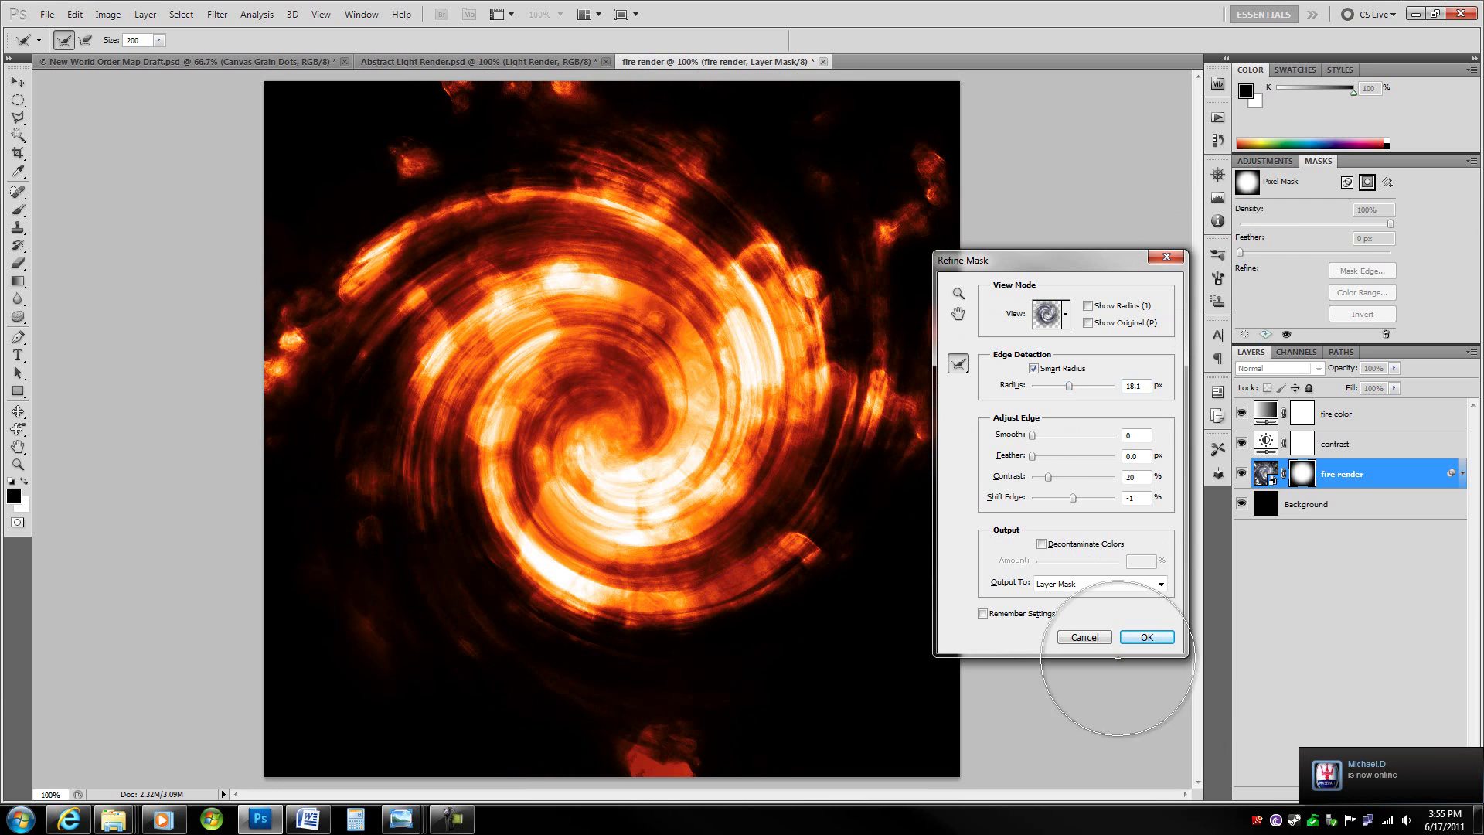
click(1150, 639)
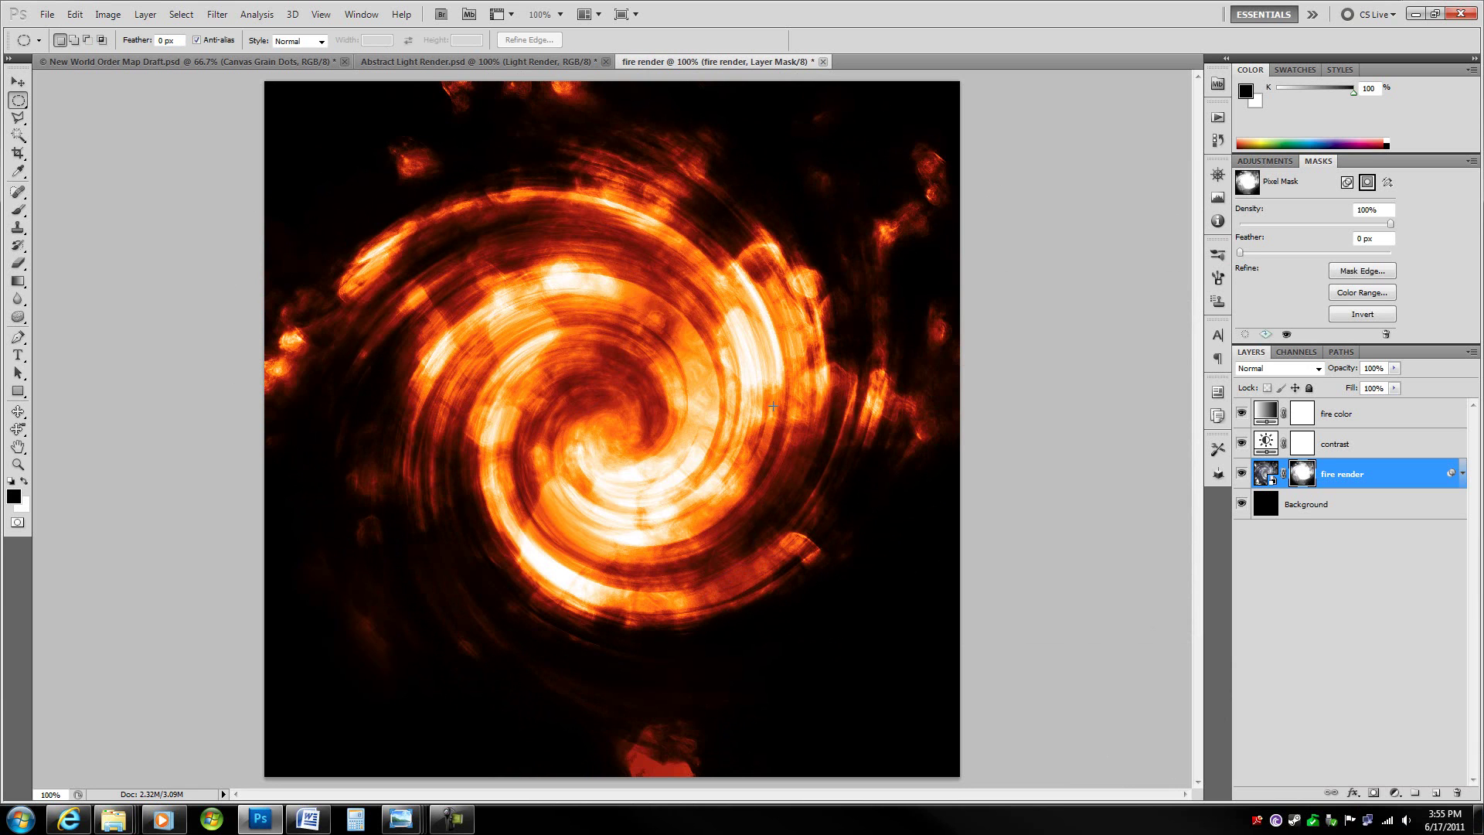
Re-render both Difference Clouds smart filters on the fire render for a new cloud pattern.
click(1462, 473)
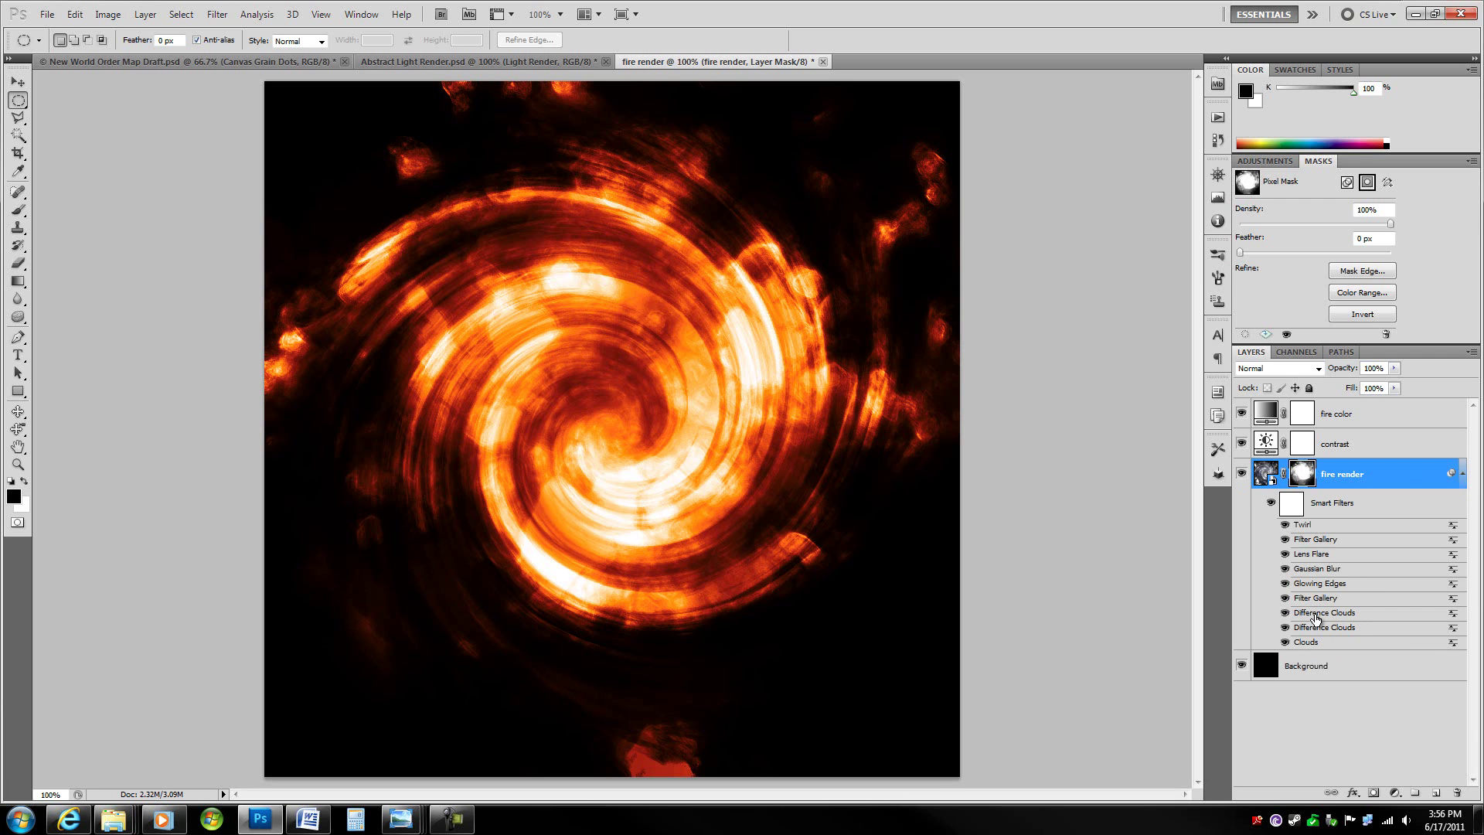
click(1315, 618)
double_click(1316, 614)
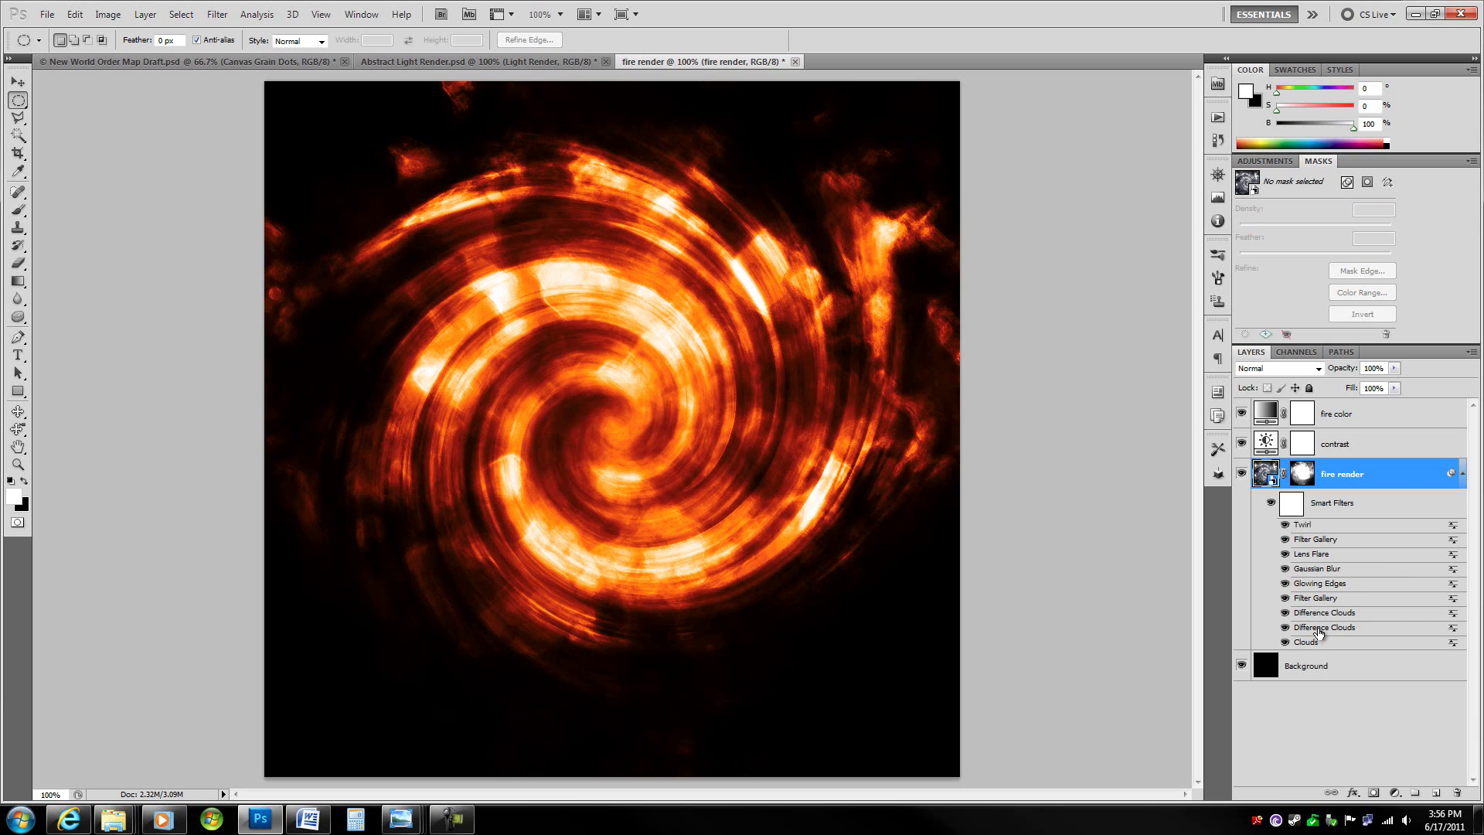
double_click(1322, 632)
click(1462, 474)
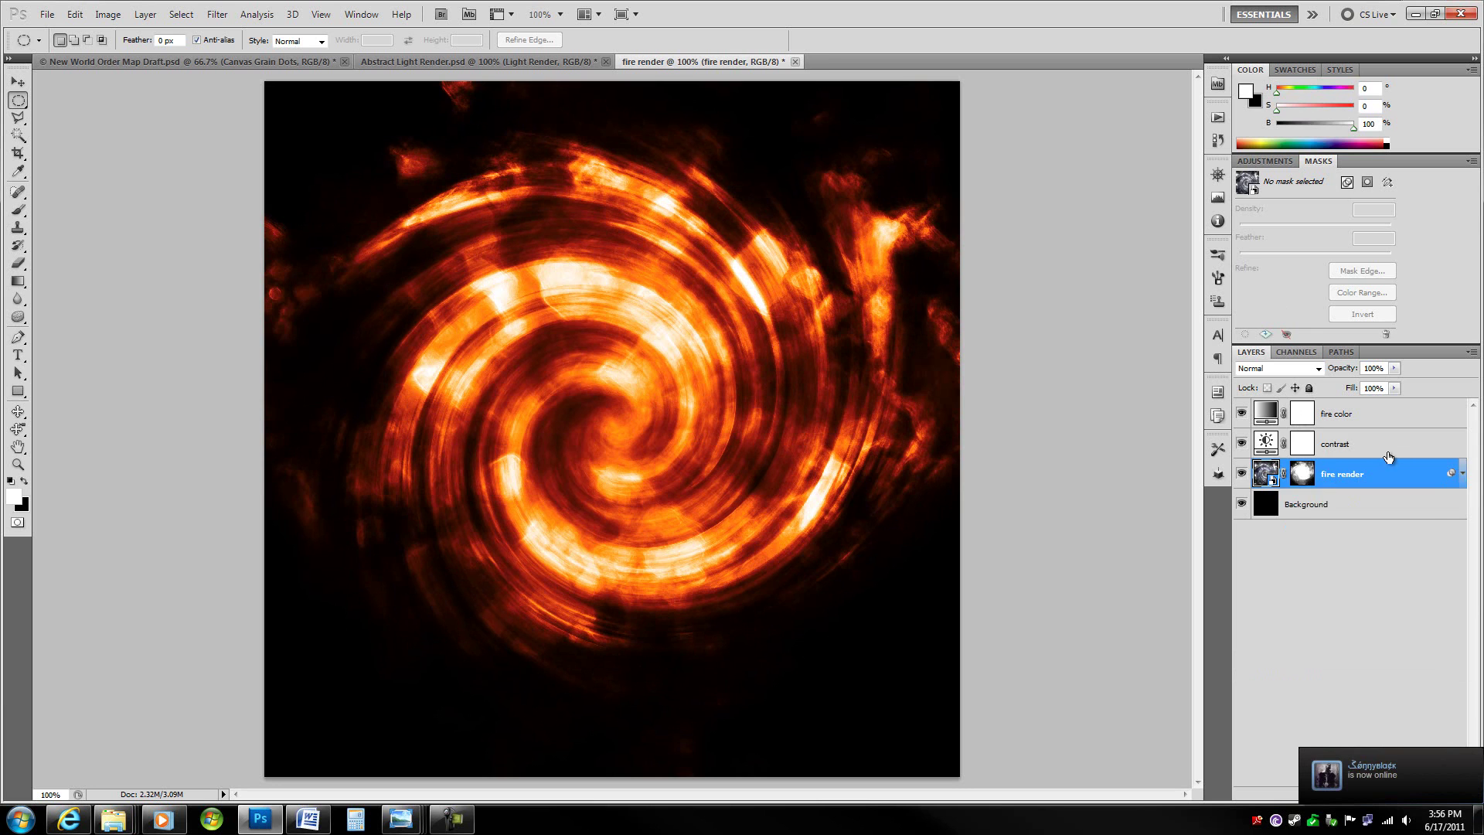
click(1389, 454)
click(1386, 466)
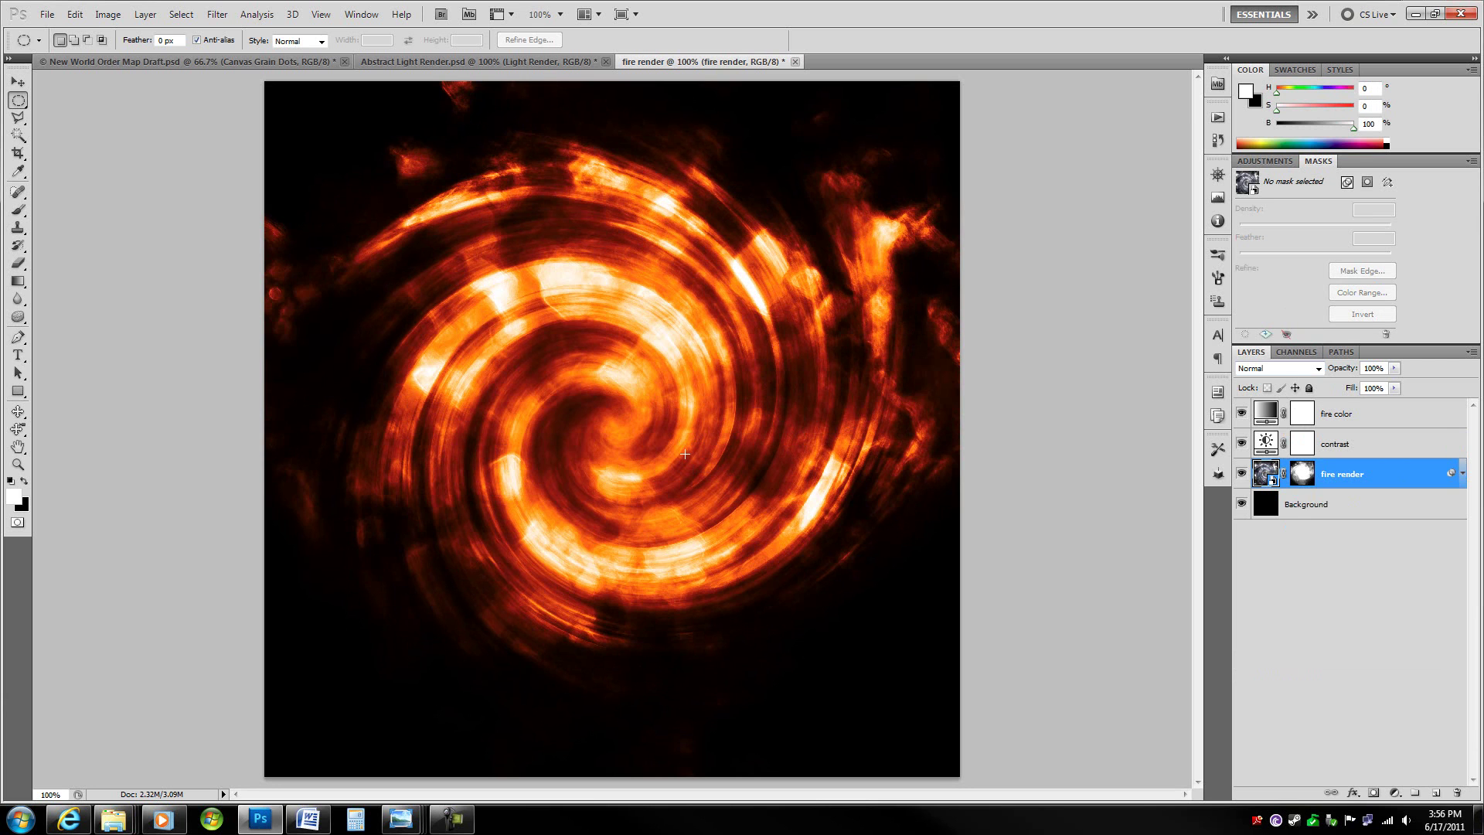
Show and hide the fire render's Smart Filters, switching between the contrast and fire render layers.
click(1462, 473)
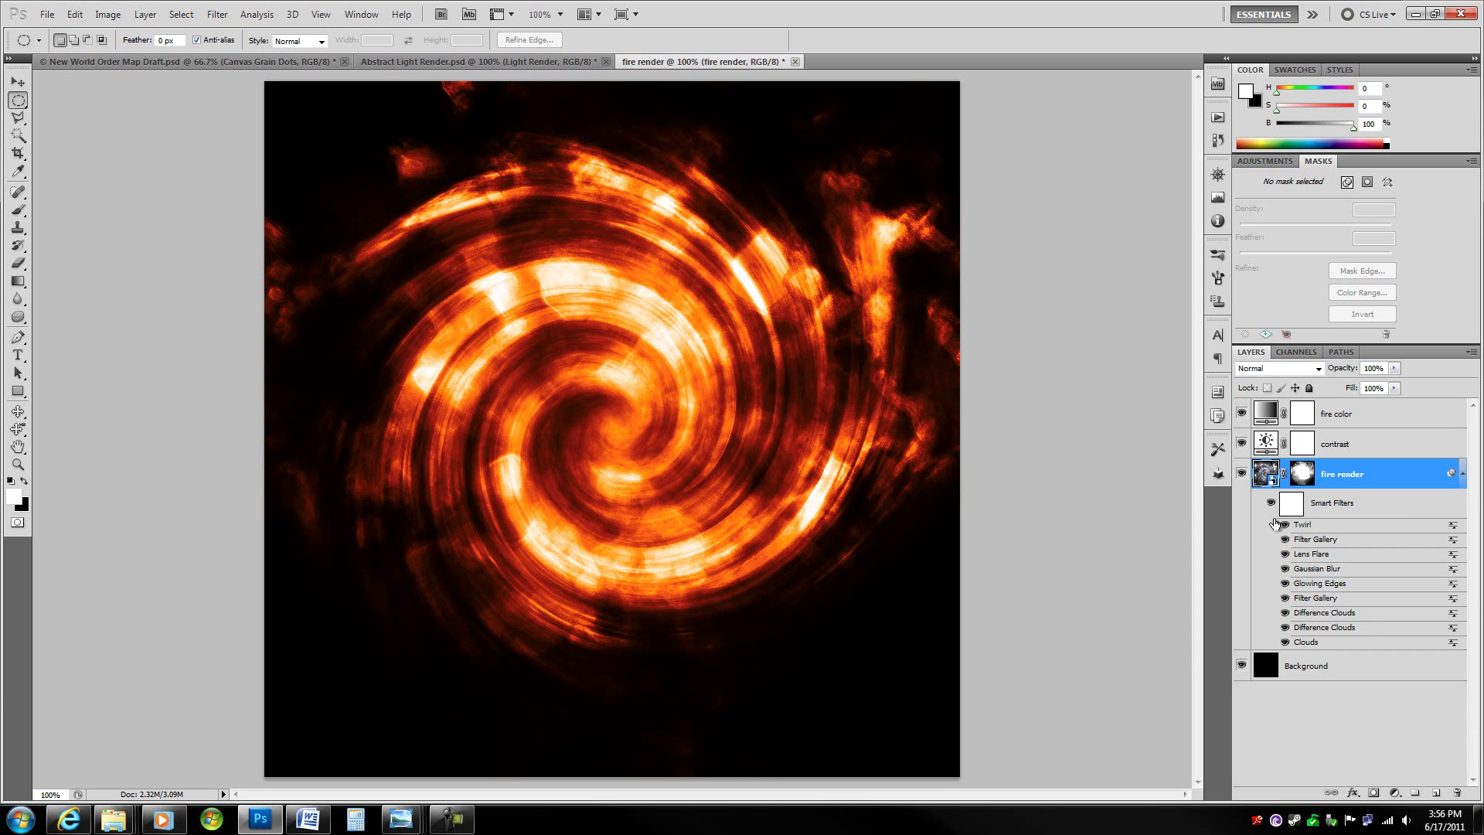
click(1461, 473)
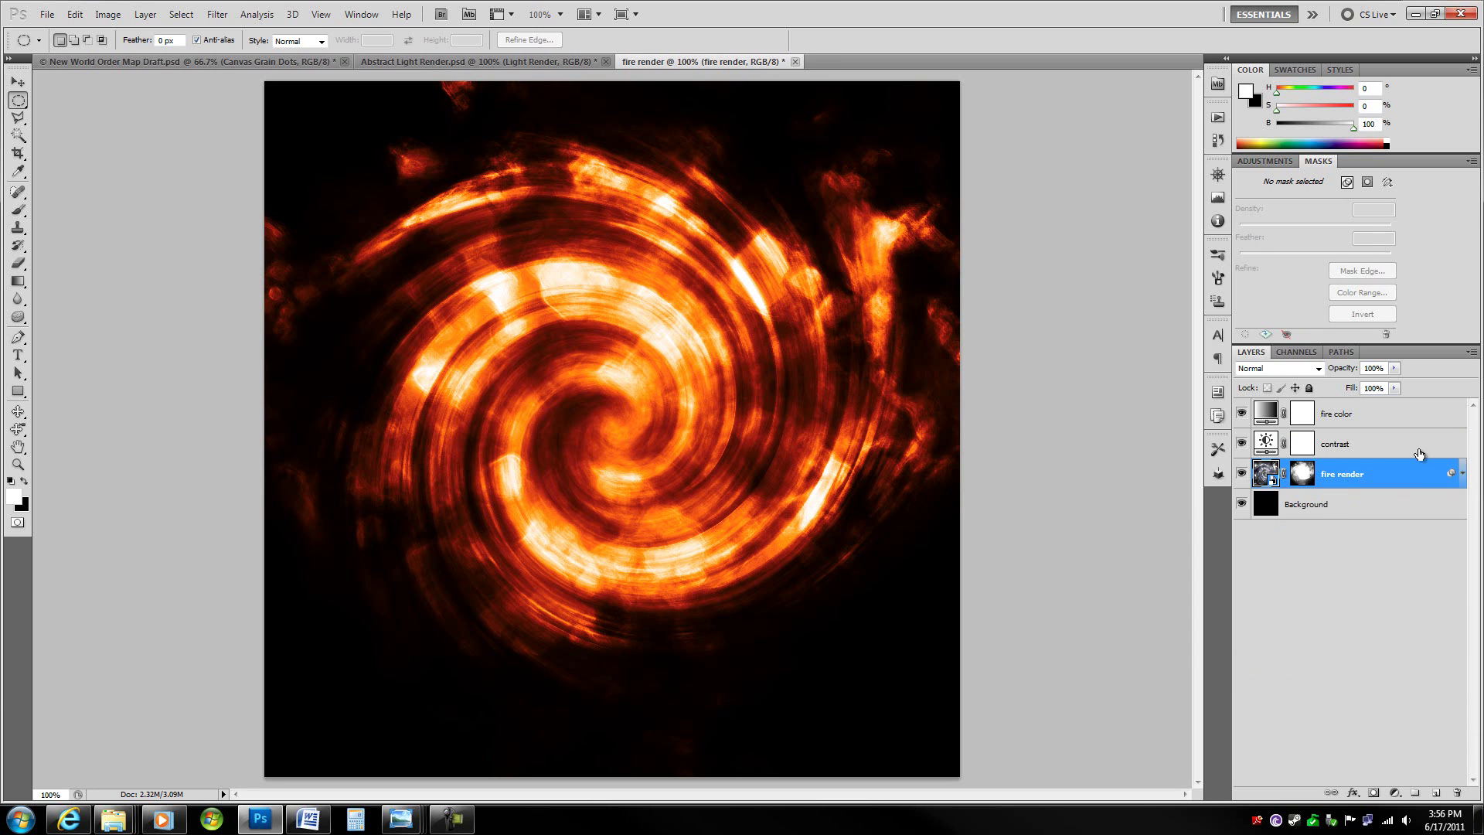
click(1420, 449)
click(1408, 474)
click(1378, 446)
click(1383, 474)
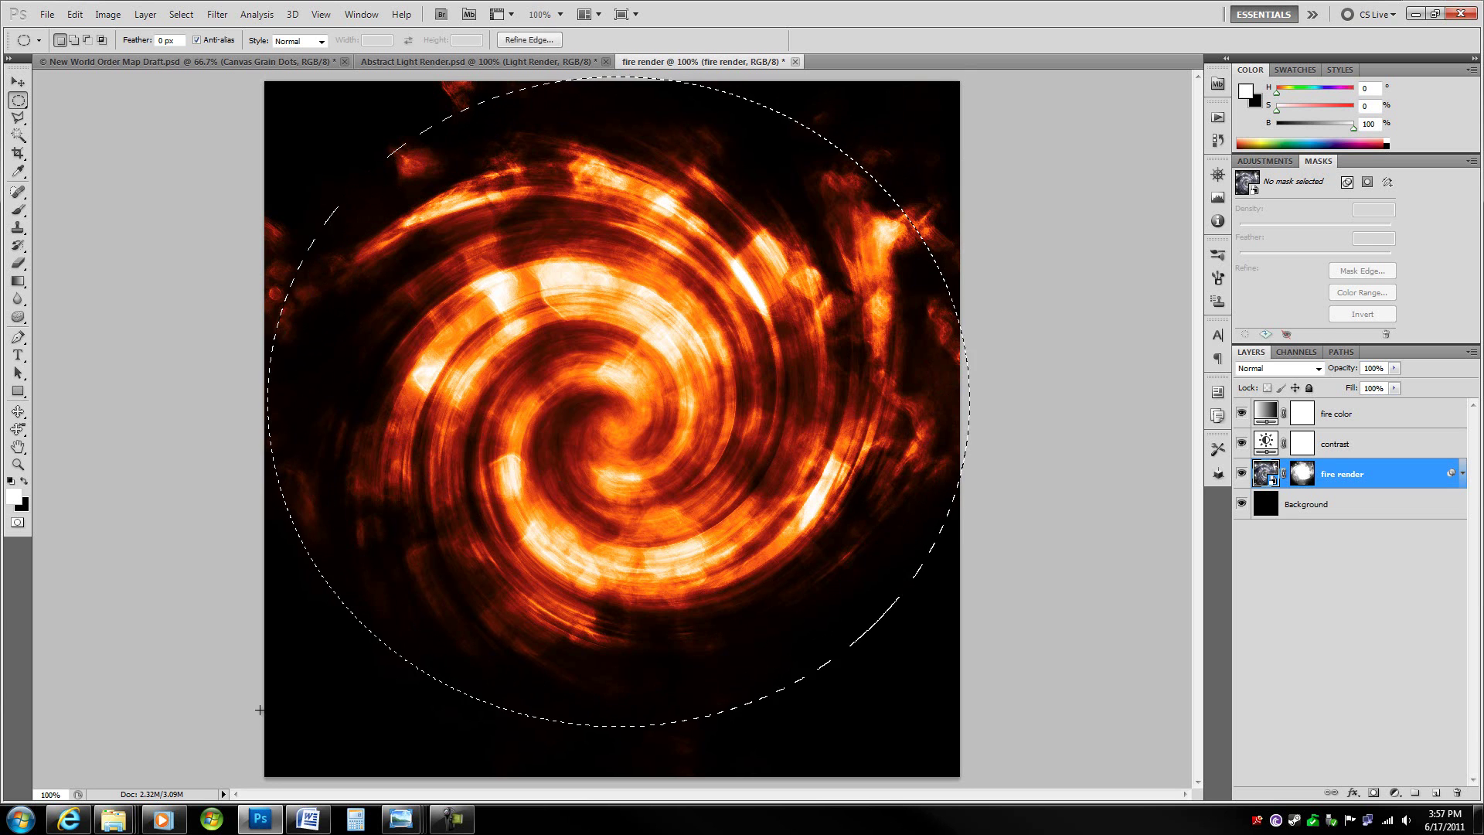
Drop the circular selection and cycle through the layers, ending back on the fire render.
key(ctrl+d)
key(alt+bracketright)
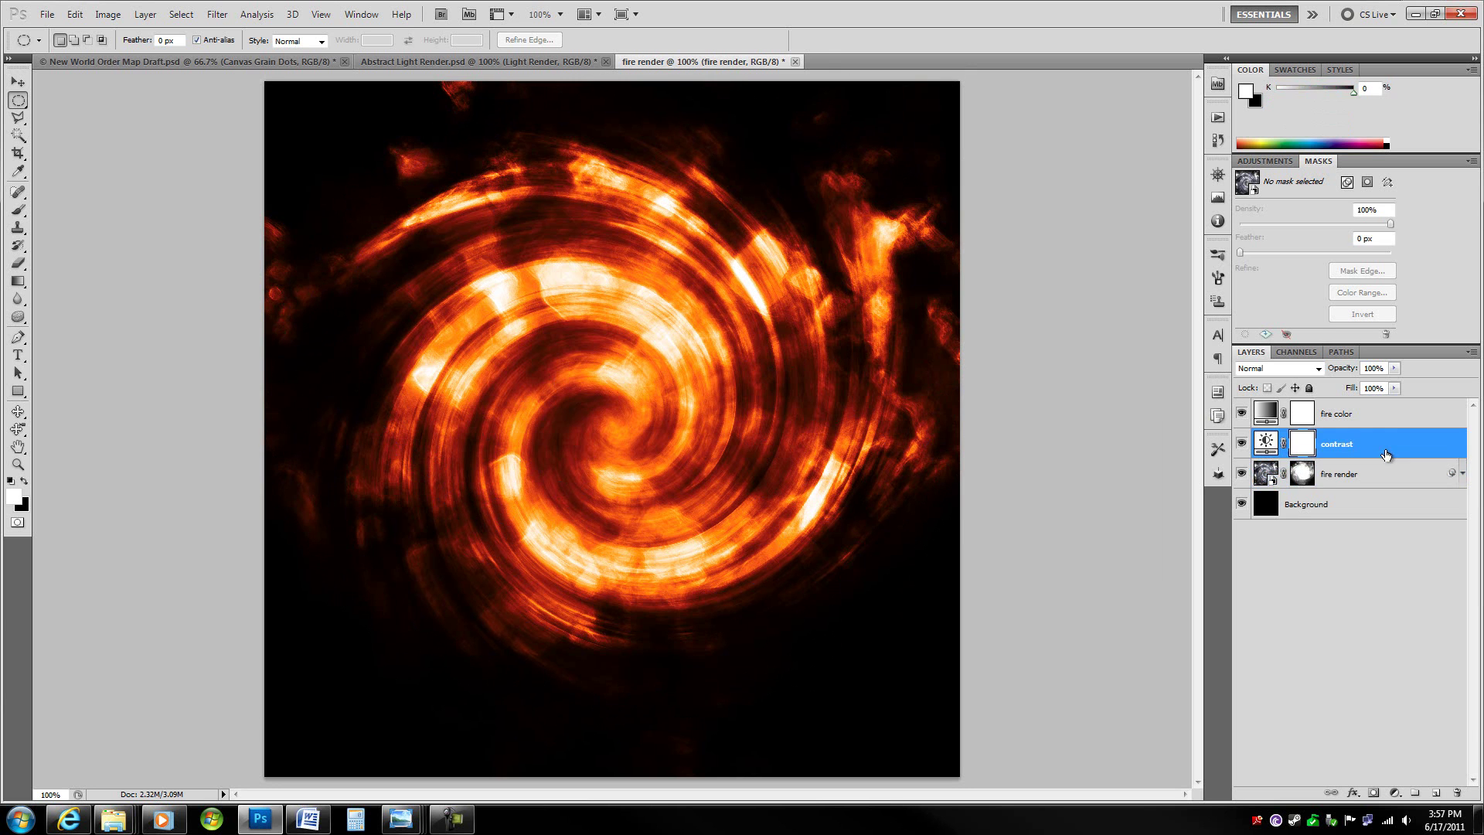
key(alt+bracketleft)
key(alt+bracketright)
key(alt+bracketright)
key(alt+bracketleft)
key(alt+bracketleft)
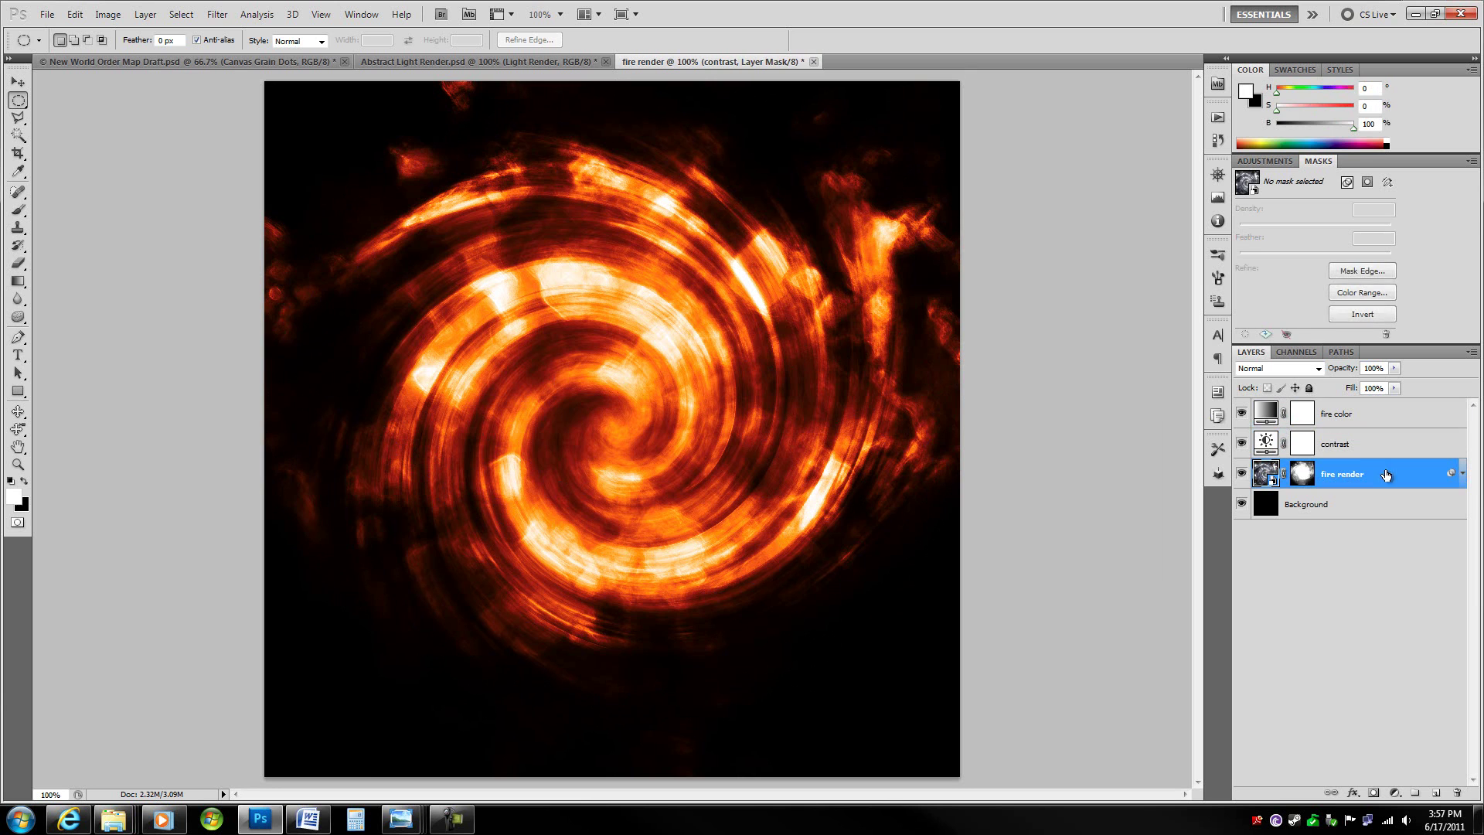
key(x)
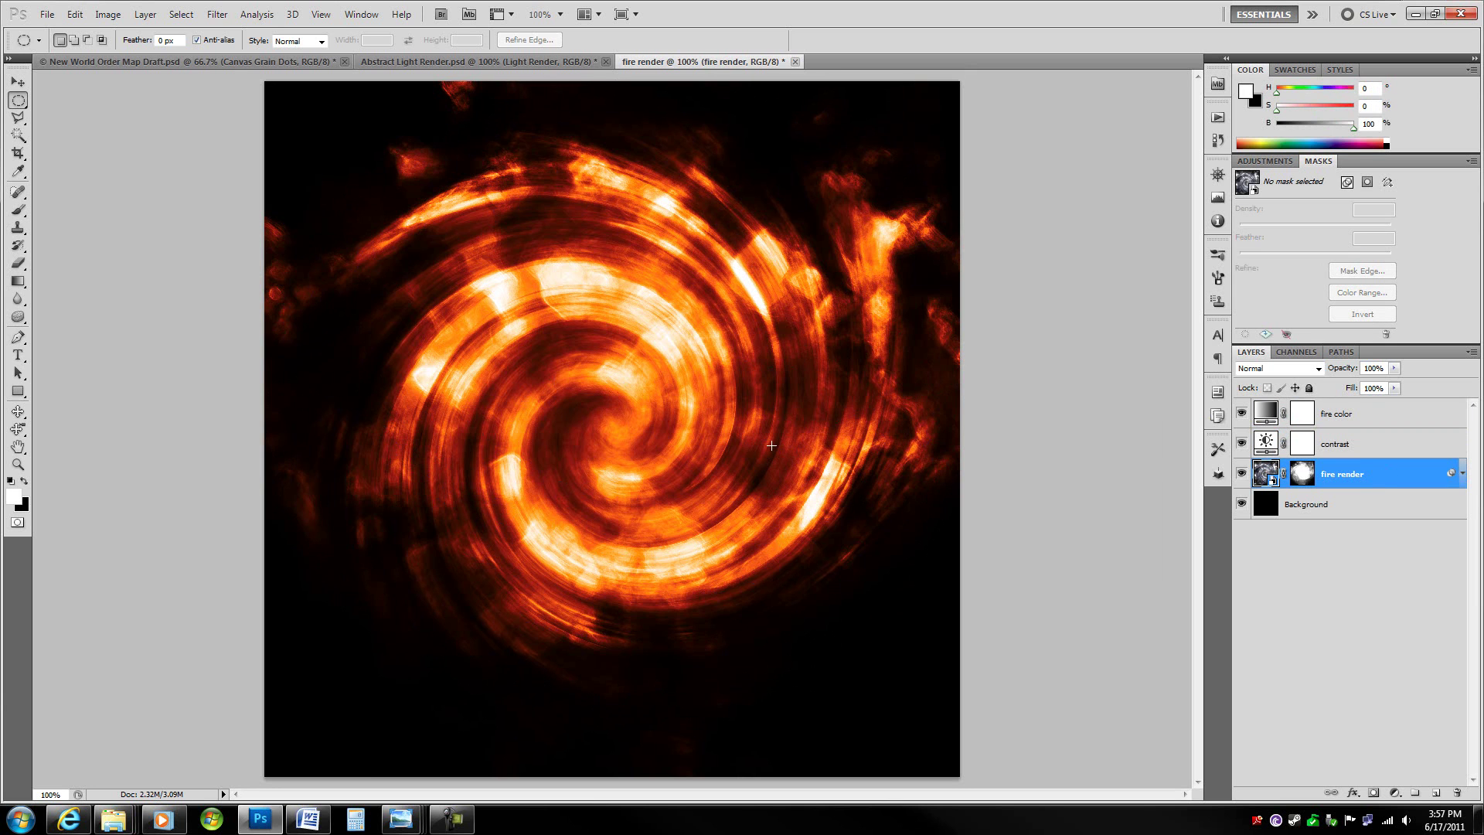